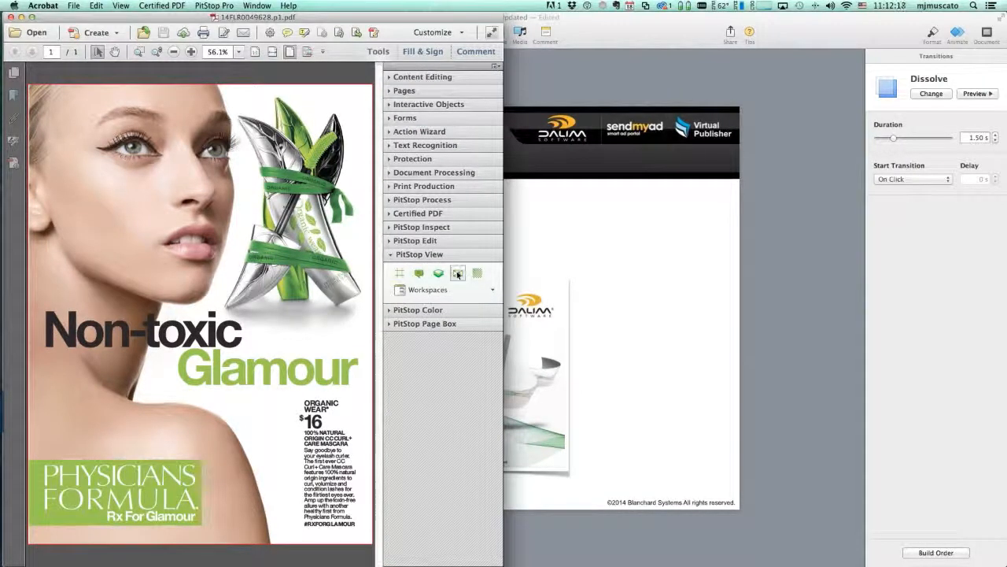
Check the ad as a PitStop wireframe and Quick Look it in Finder, then restore full colour
left_click(457, 273)
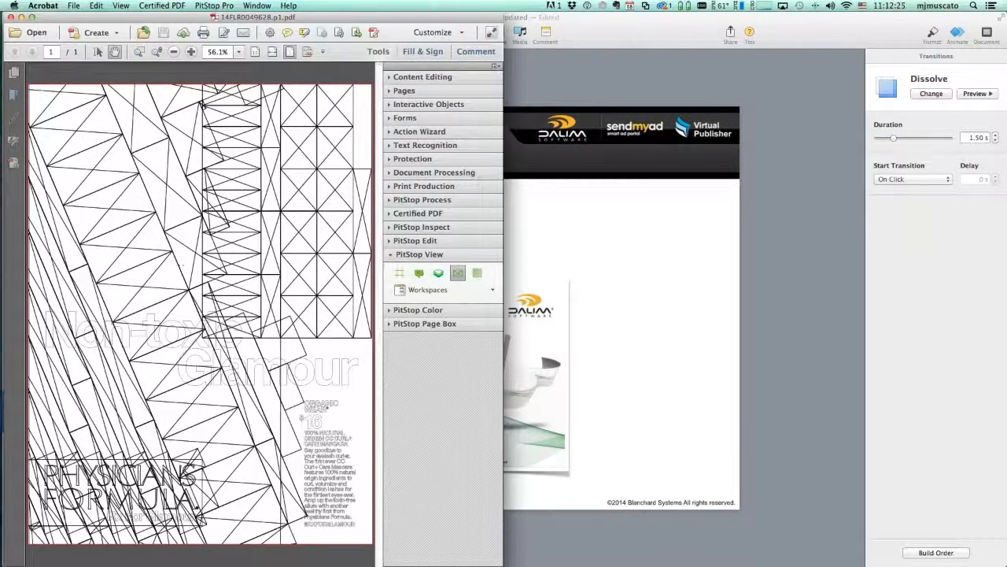
key("super+Tab")
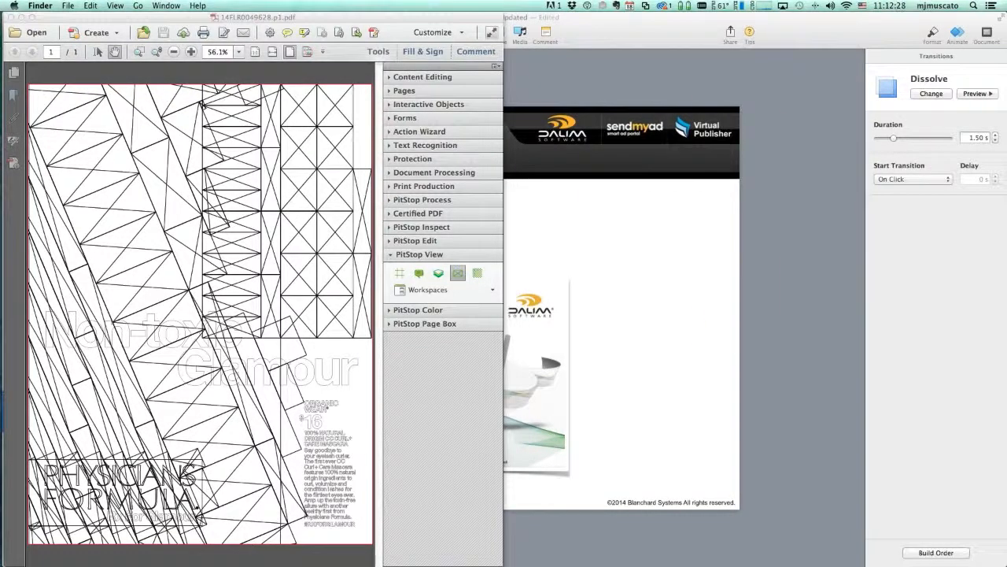
key("space")
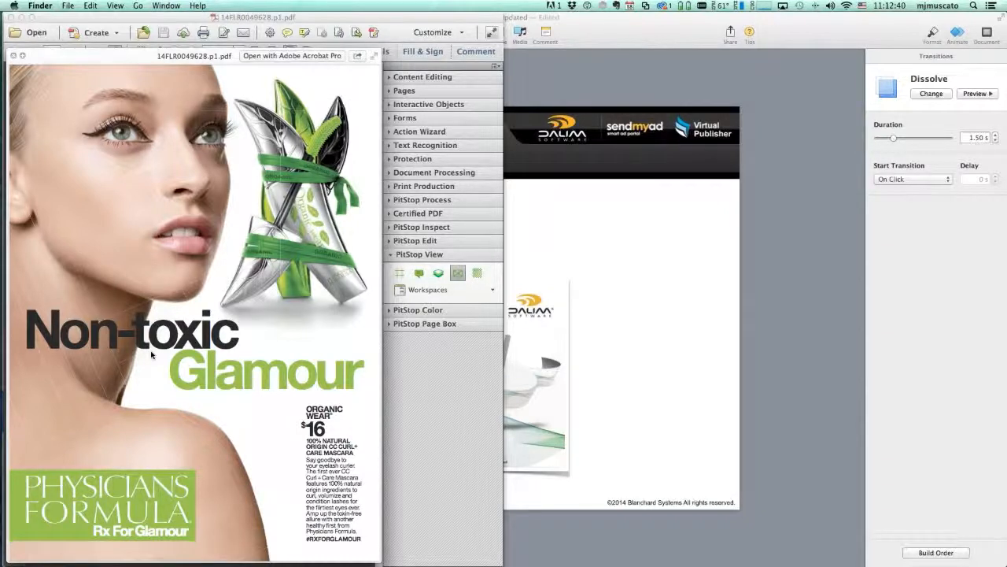
key("space")
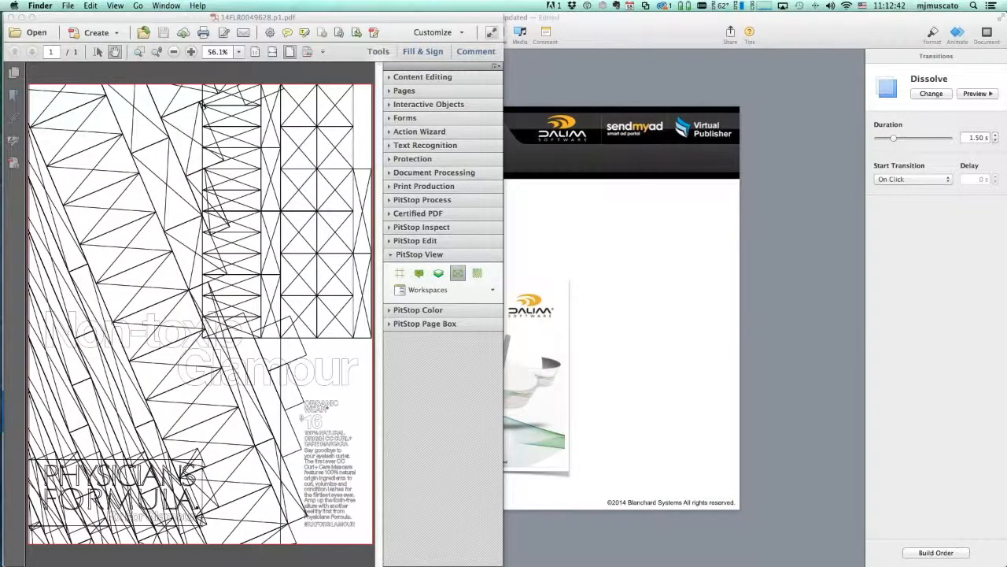
left_click(458, 276)
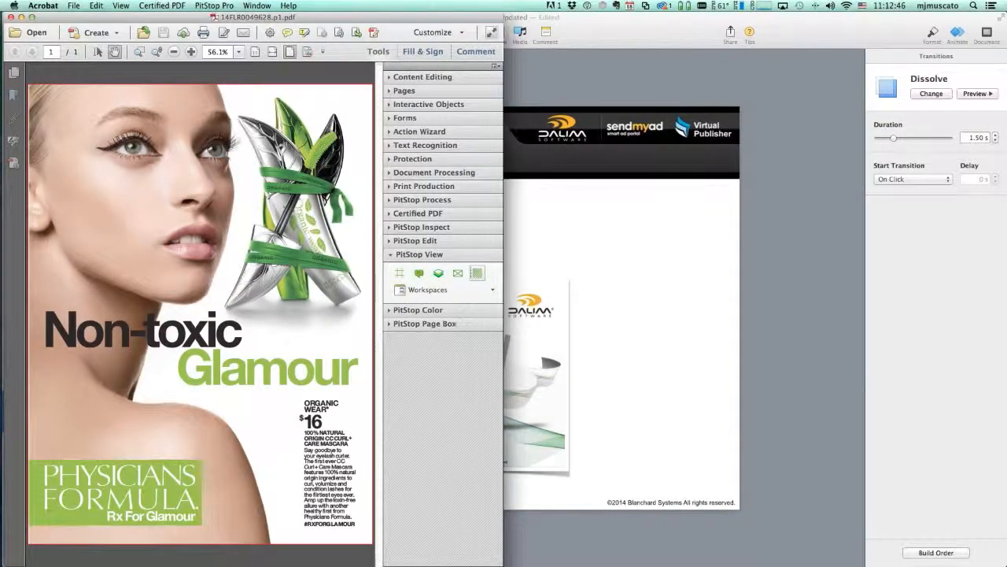
key("super+Tab")
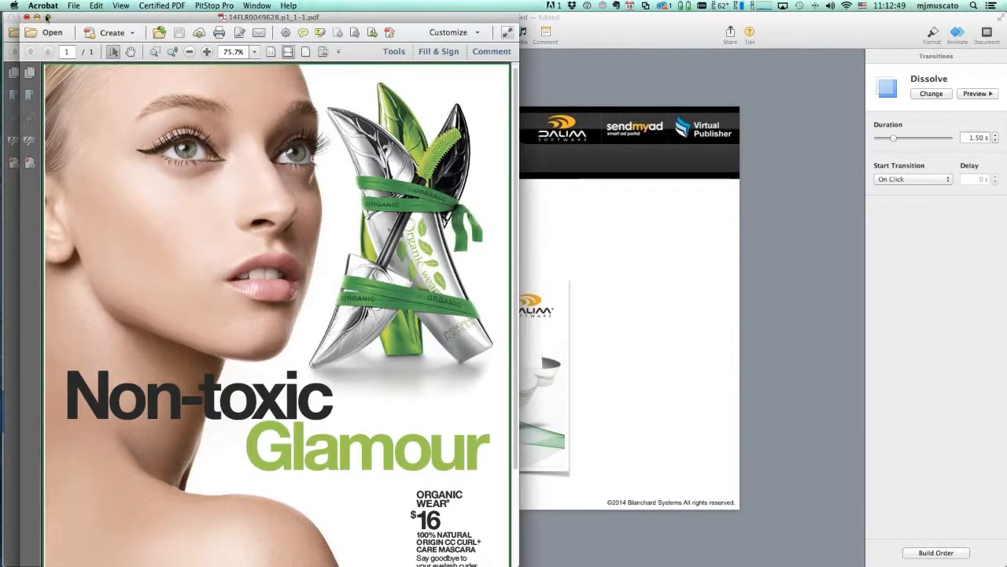
Tile 14FLR0049628.p1_1-1.pdf on the right half and show it as a PitStop wireframe
mouse_move(47, 17)
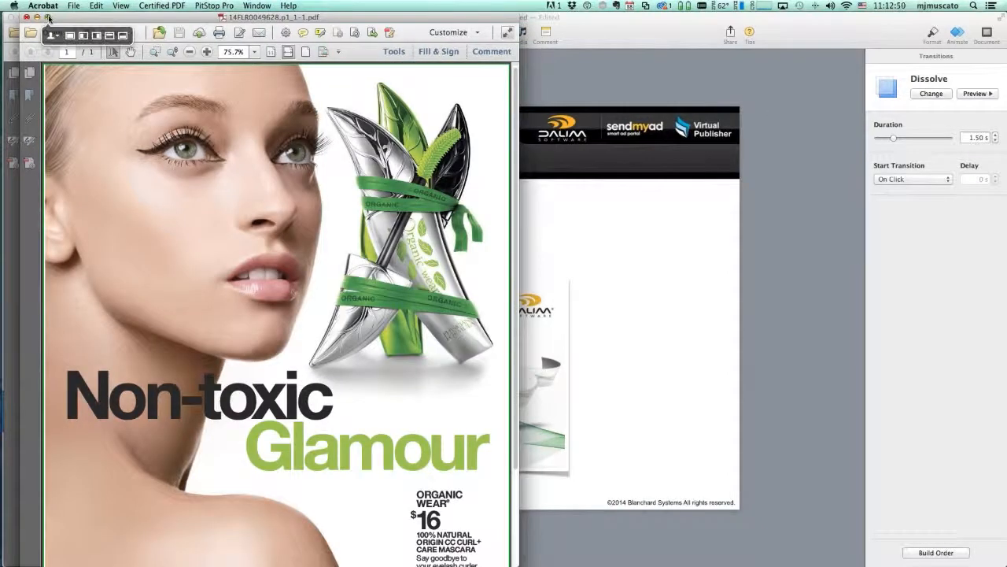
left_click(99, 37)
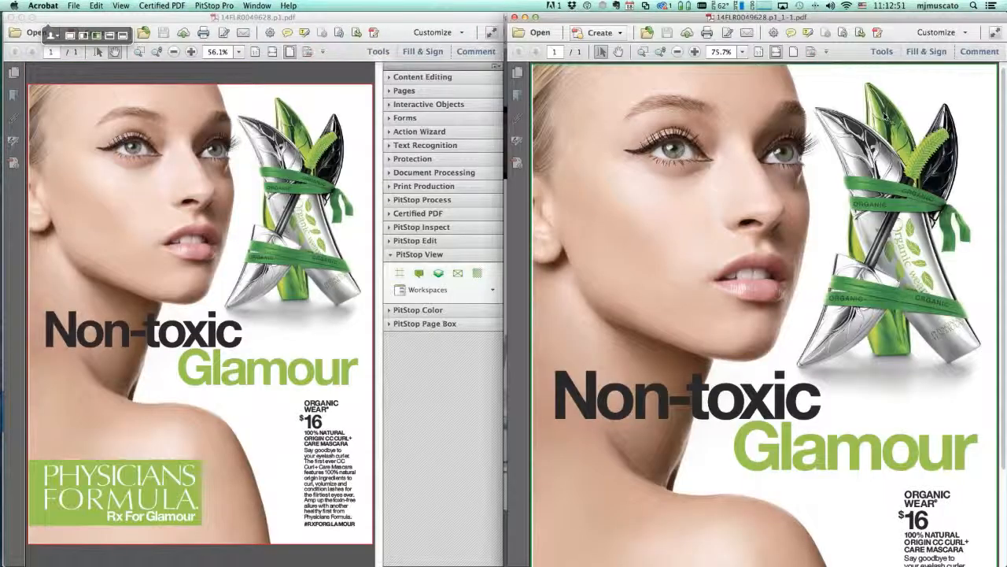
left_click(882, 52)
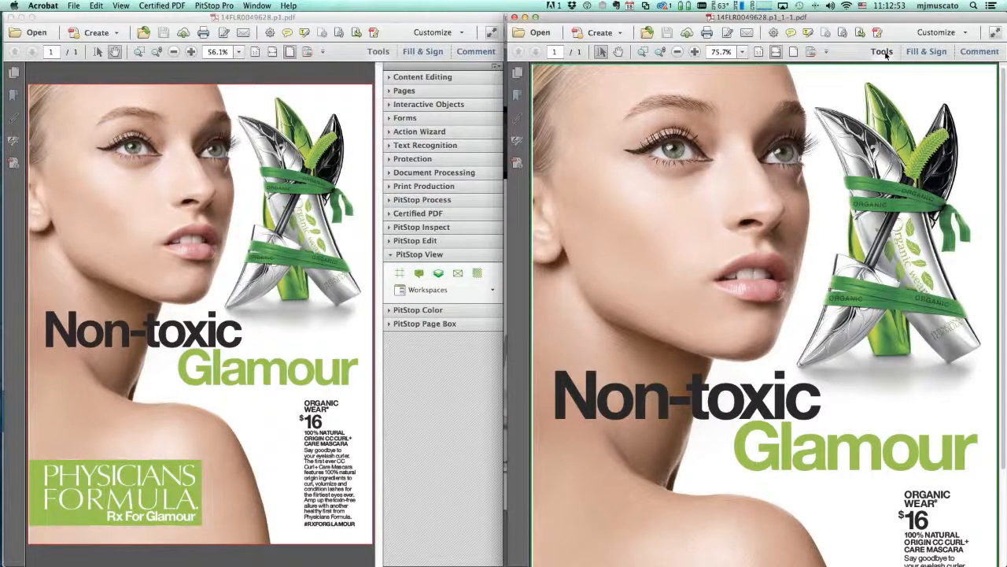
left_click(893, 256)
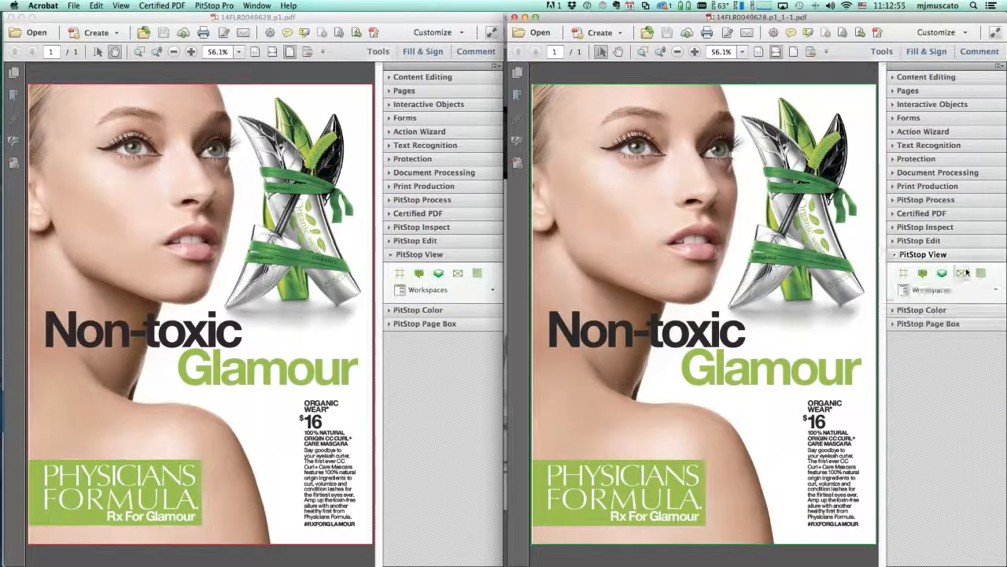
left_click(962, 272)
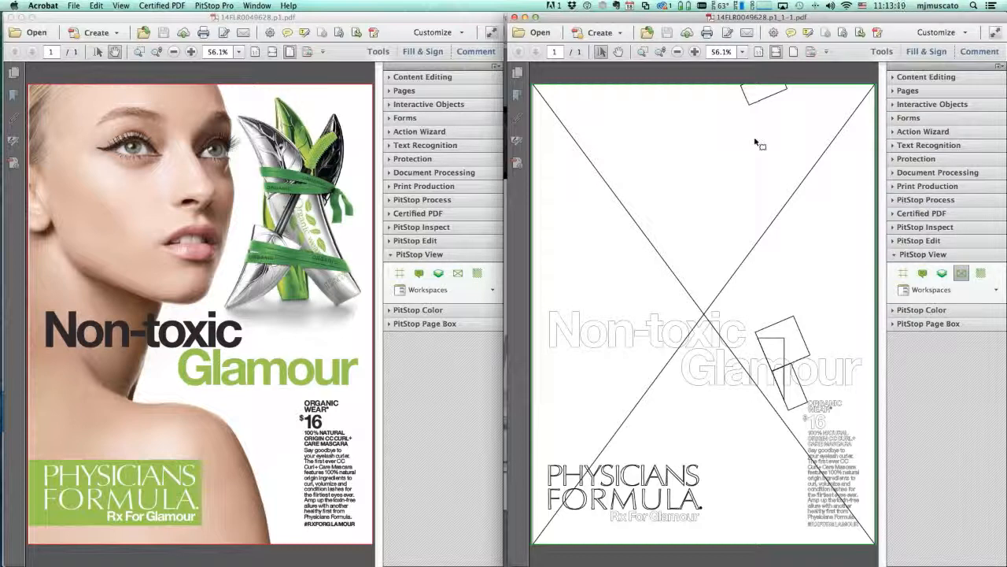
Return the second ad to full colour and step through its 'Glamour' search matches
left_click(960, 273)
key("super+f")
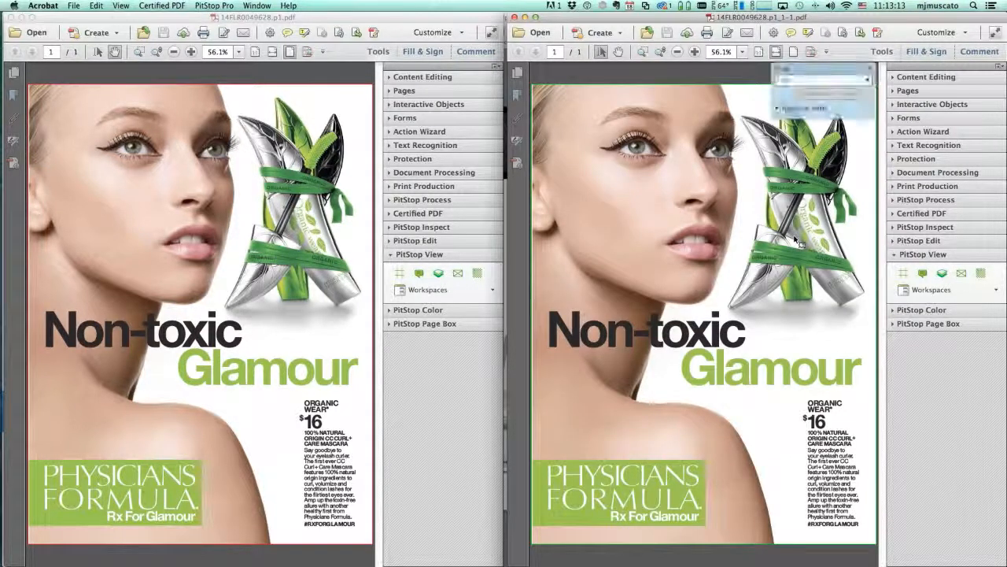
type("Glamour")
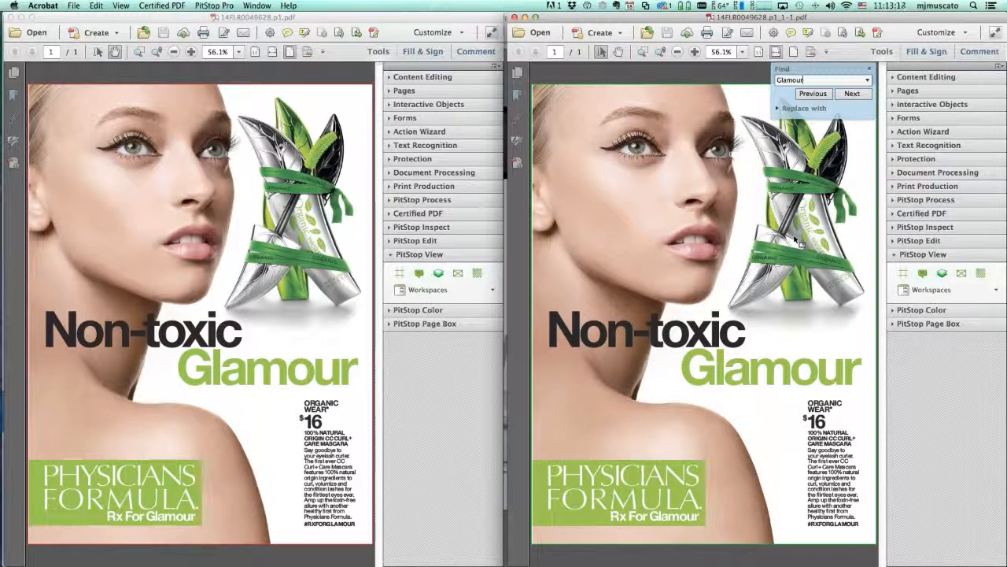
left_click(850, 94)
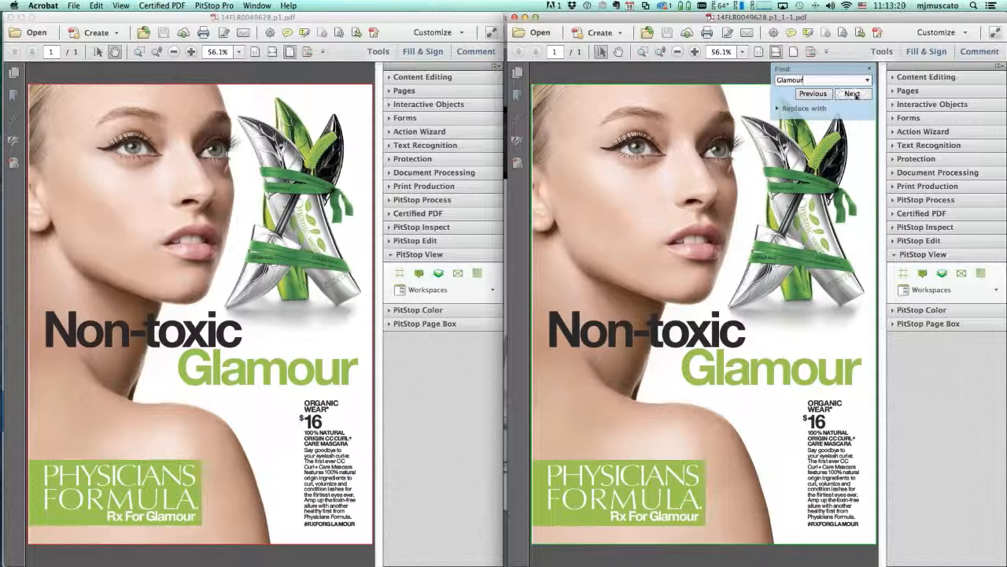
left_click(853, 94)
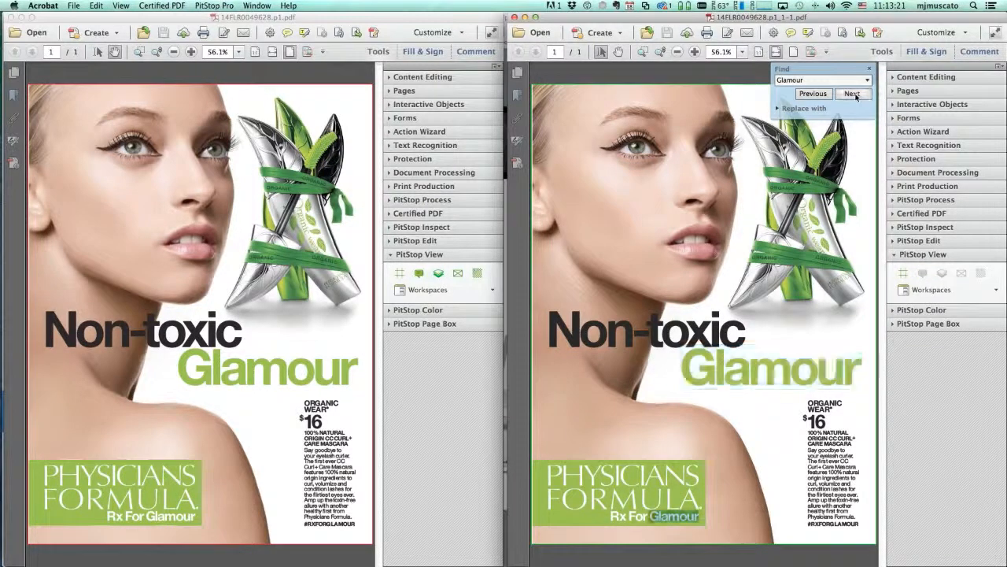
left_click(853, 93)
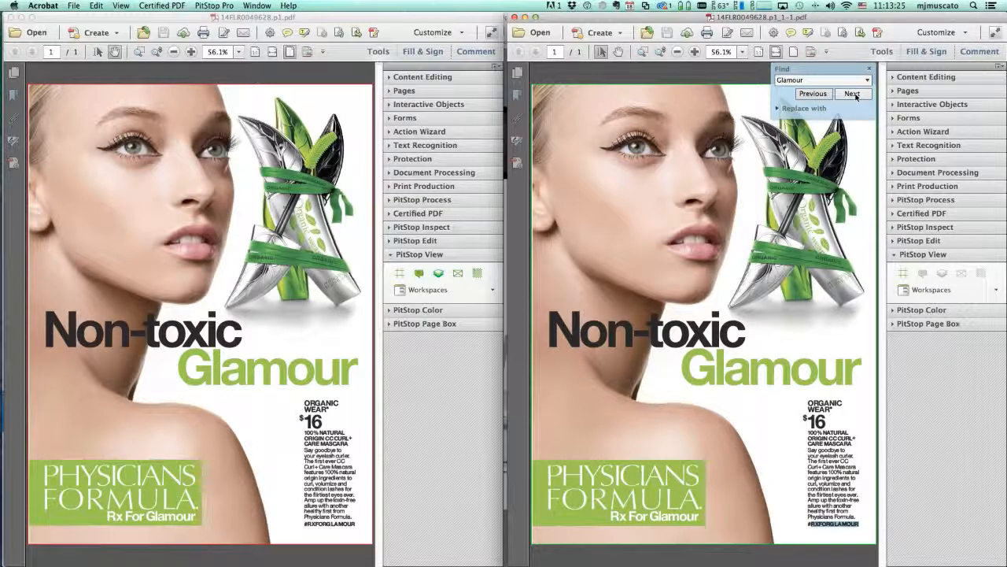
Search the second ad for 'Formula' and dismiss the no-more-matches alert
left_click_drag(826, 80, 773, 77)
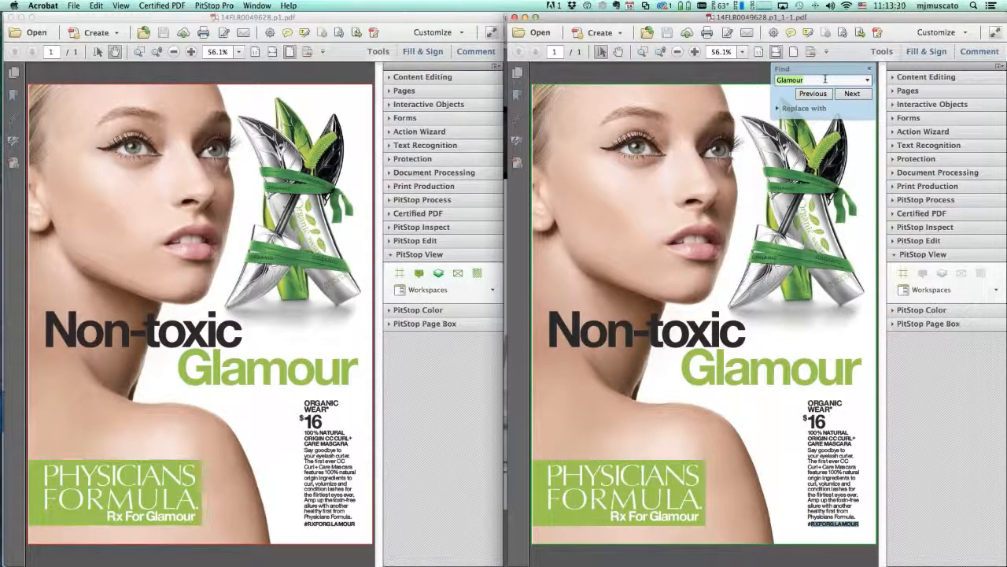
type("Formula")
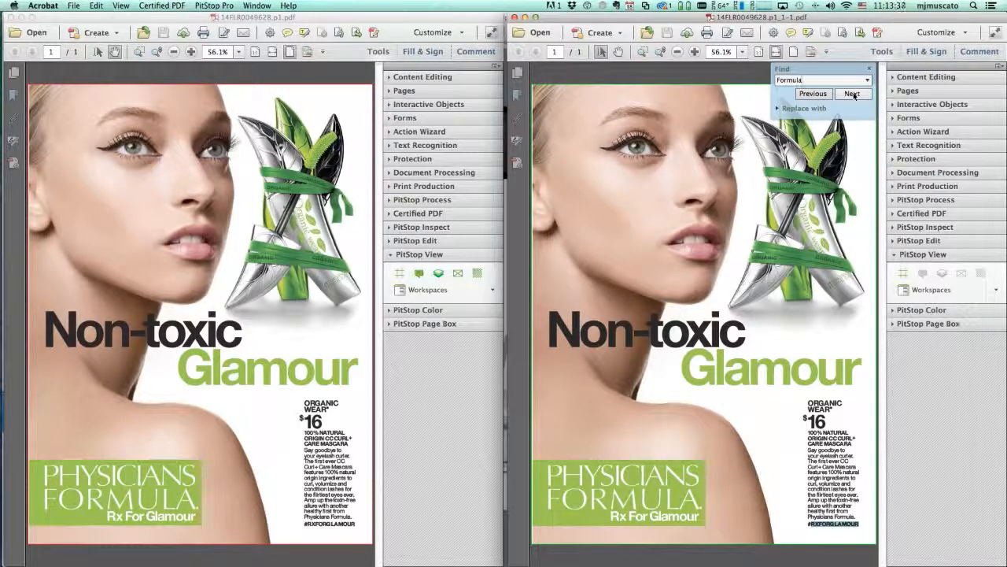
left_click(854, 95)
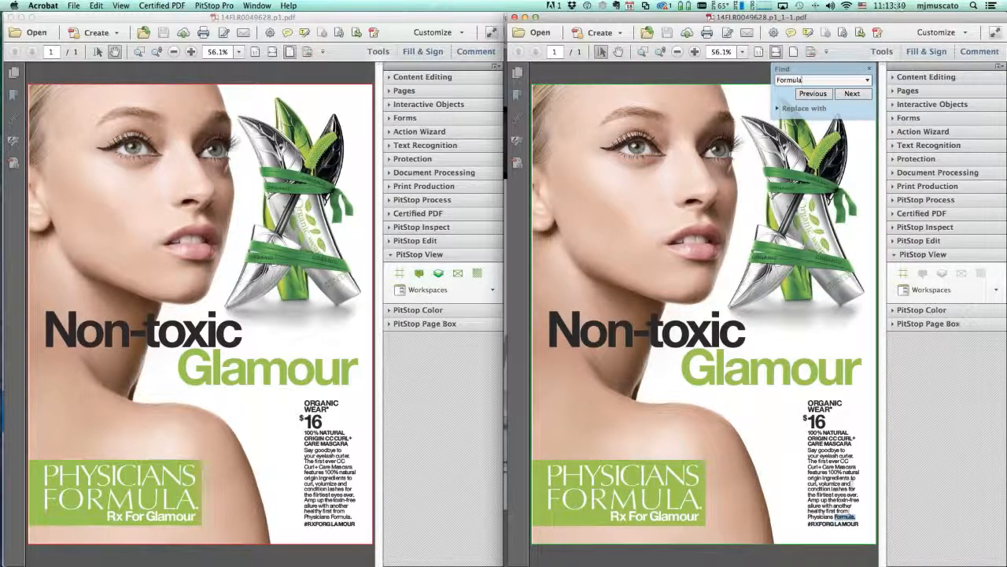
left_click(852, 94)
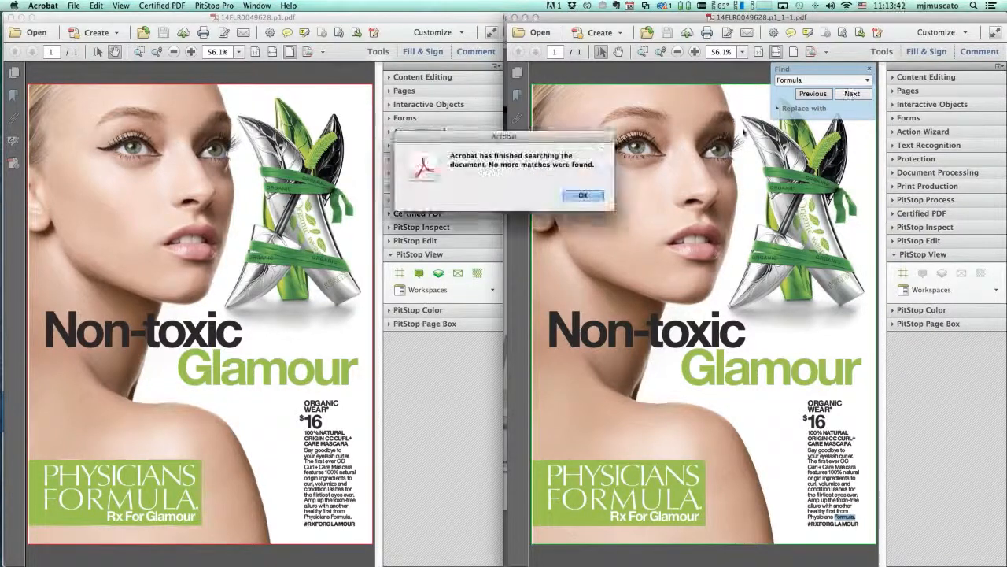
left_click(582, 197)
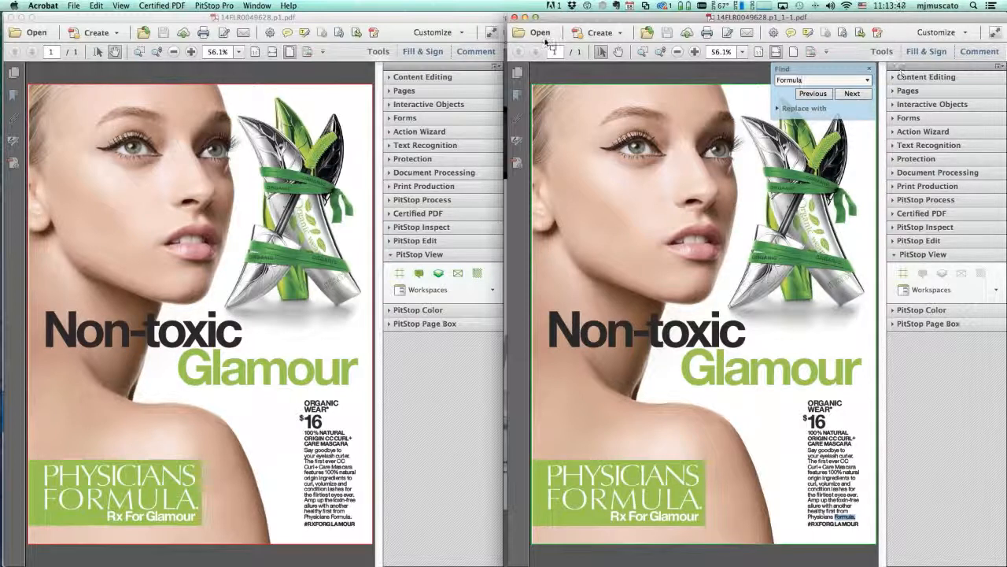
left_click(146, 93)
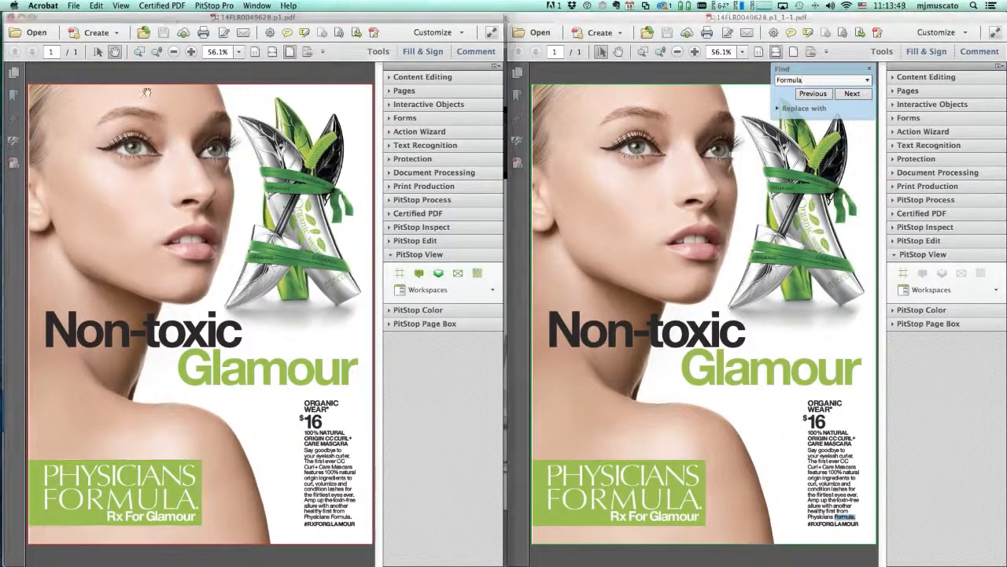
Marquee-zoom the first ad to about 101% and test-select shapes with PitStop Inspect
left_click(138, 51)
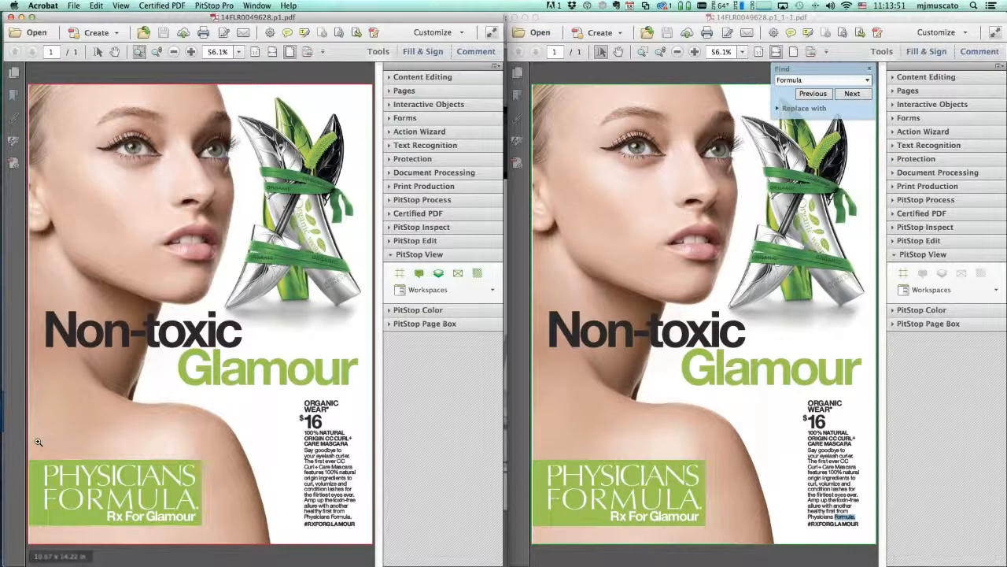
left_click(266, 369)
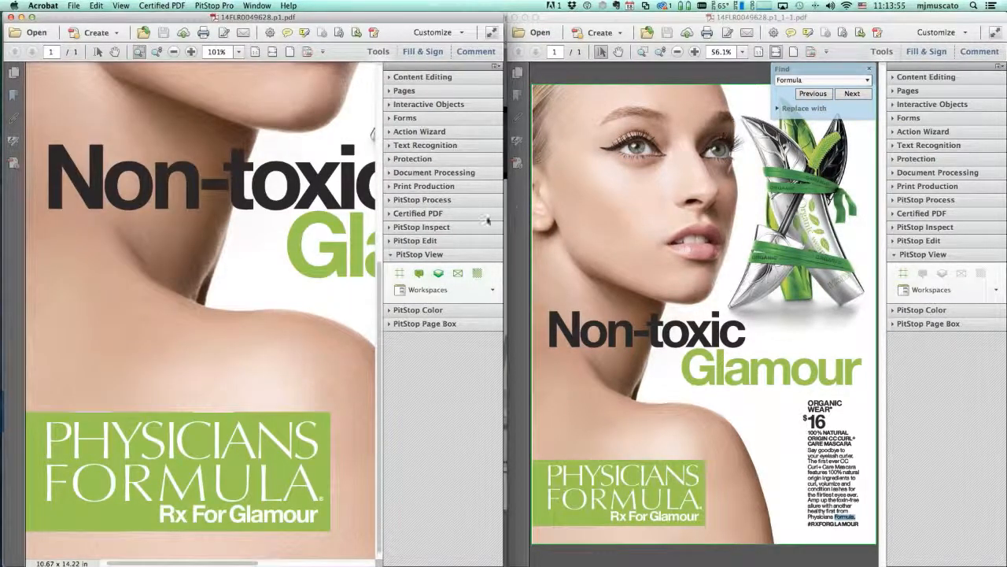
left_click(389, 227)
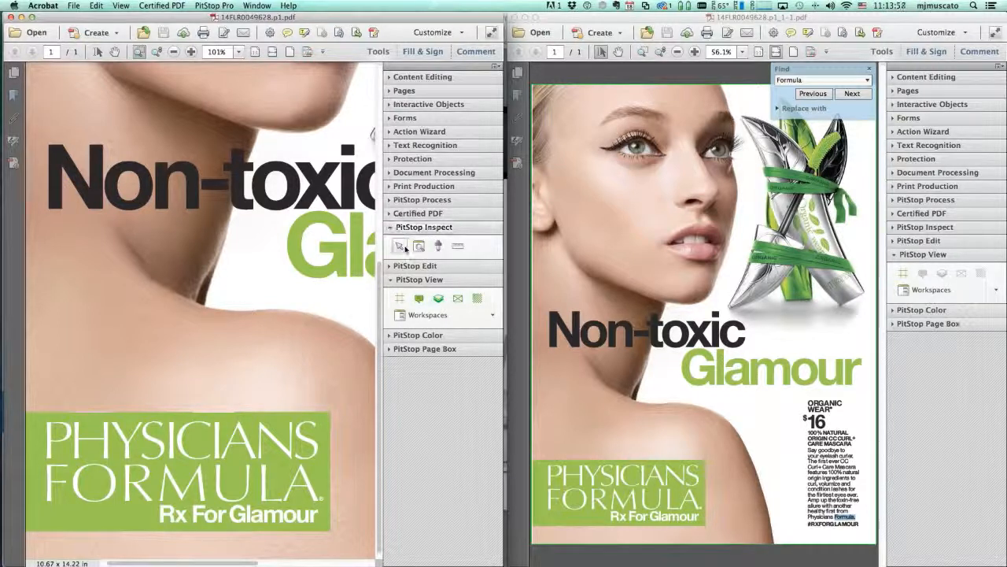
left_click_drag(351, 543, 22, 352)
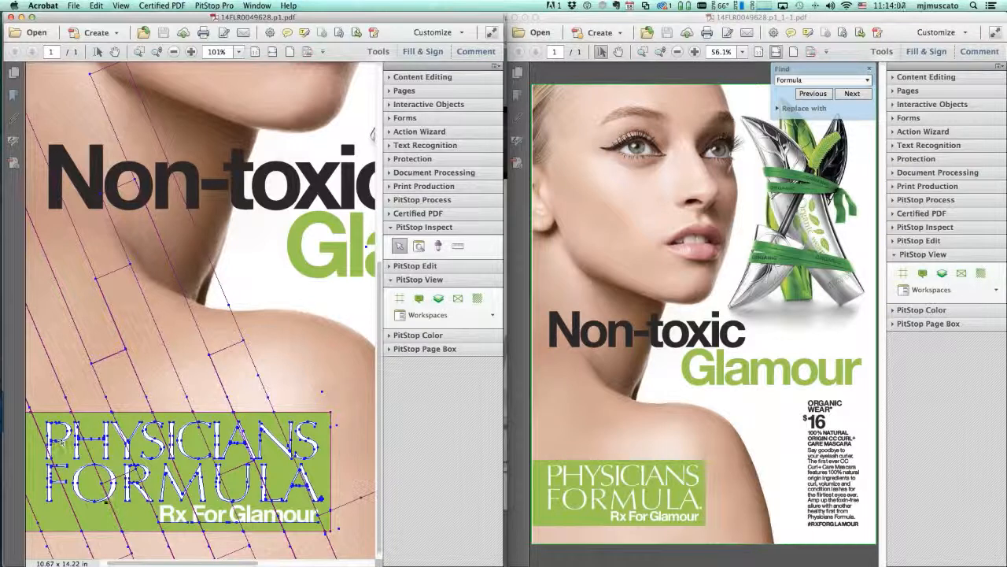
left_click(258, 354)
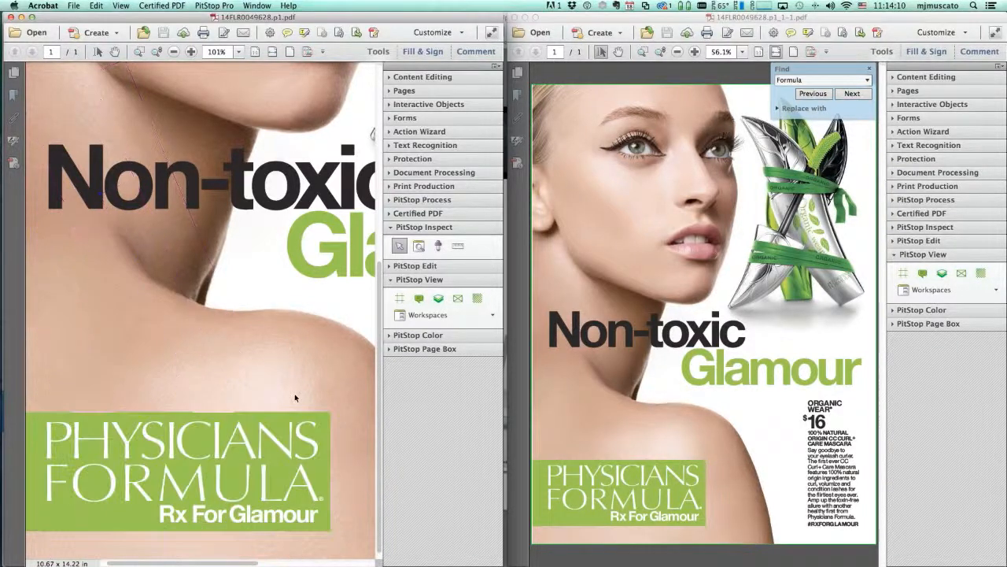
Select individual letters of the PHYSICIANS FORMULA logo in the first ad
left_click(150, 497)
left_click(110, 495)
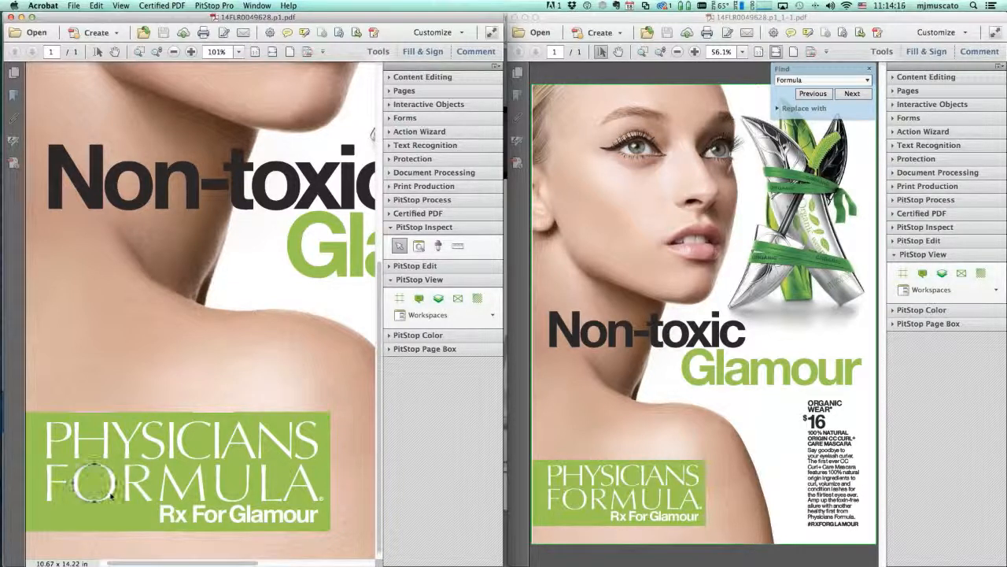
left_click(106, 452)
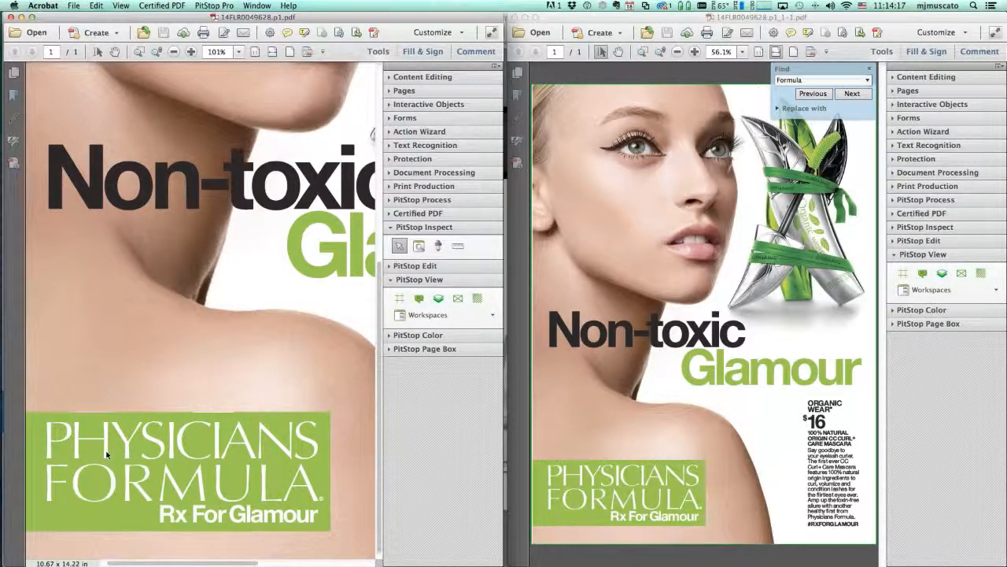
left_click(50, 453)
left_click(48, 494)
Zoom the second ad into its logo lettering, then quit Acrobat
left_click(572, 473)
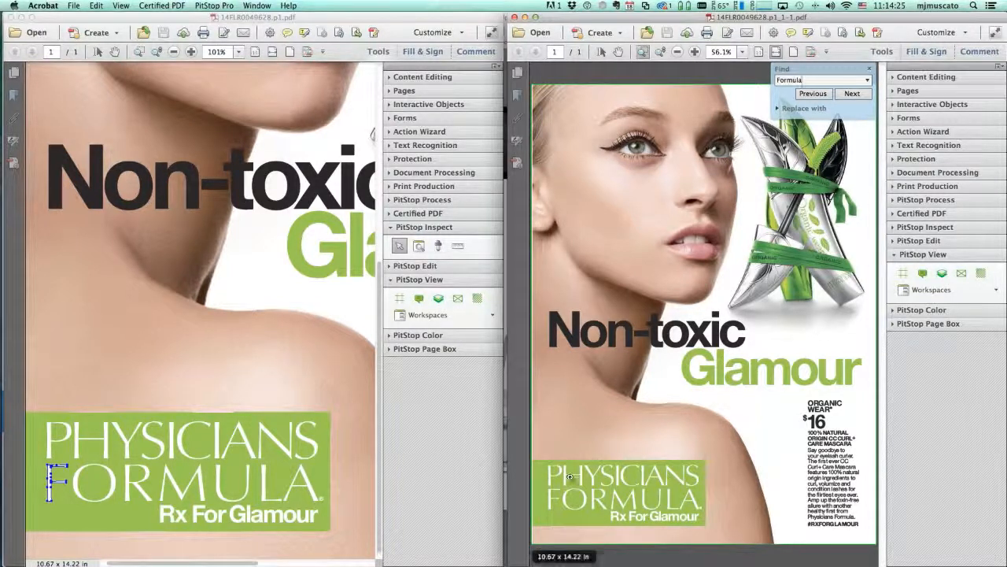
left_click_drag(652, 516, 554, 464)
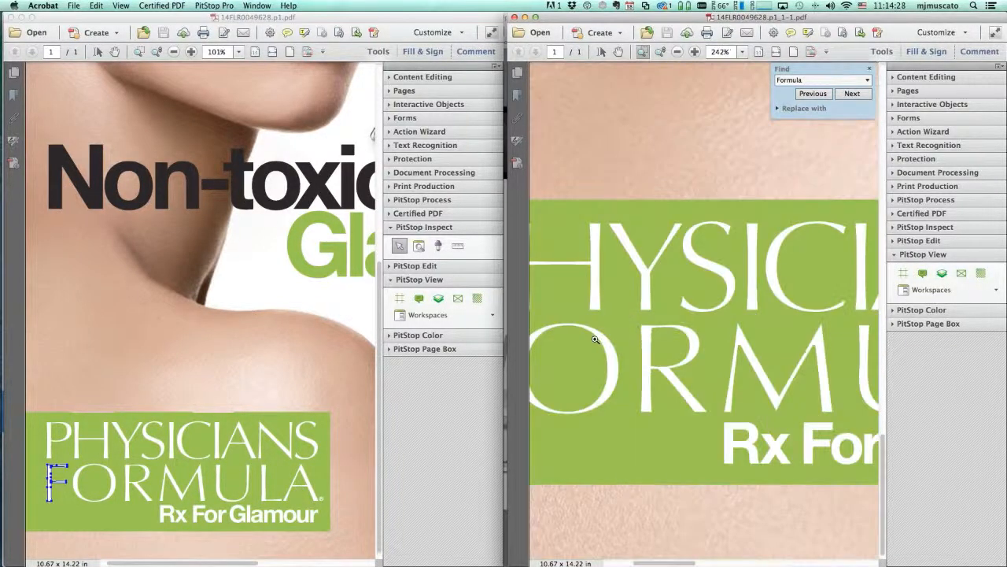
left_click_drag(610, 310, 781, 395)
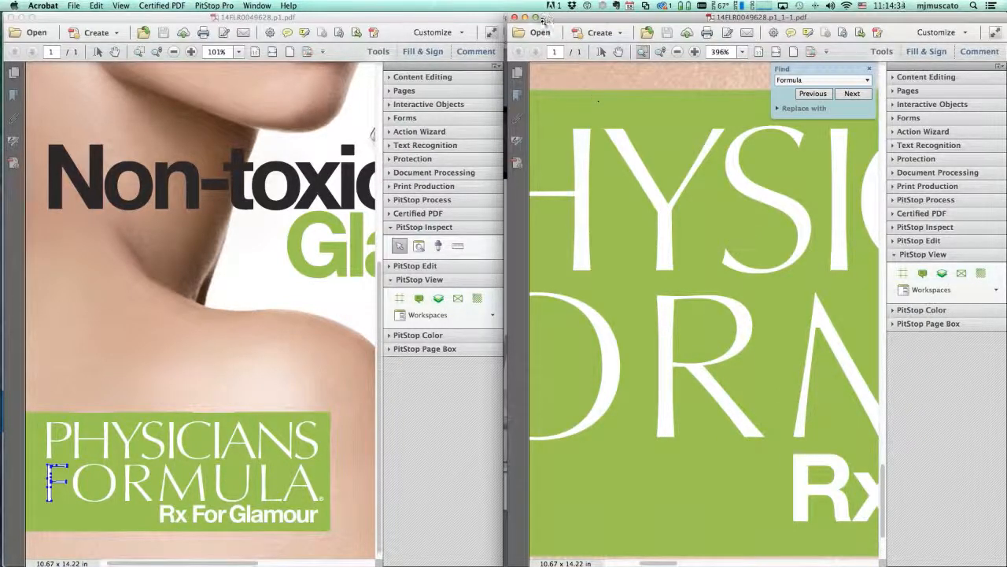
left_click(47, 6)
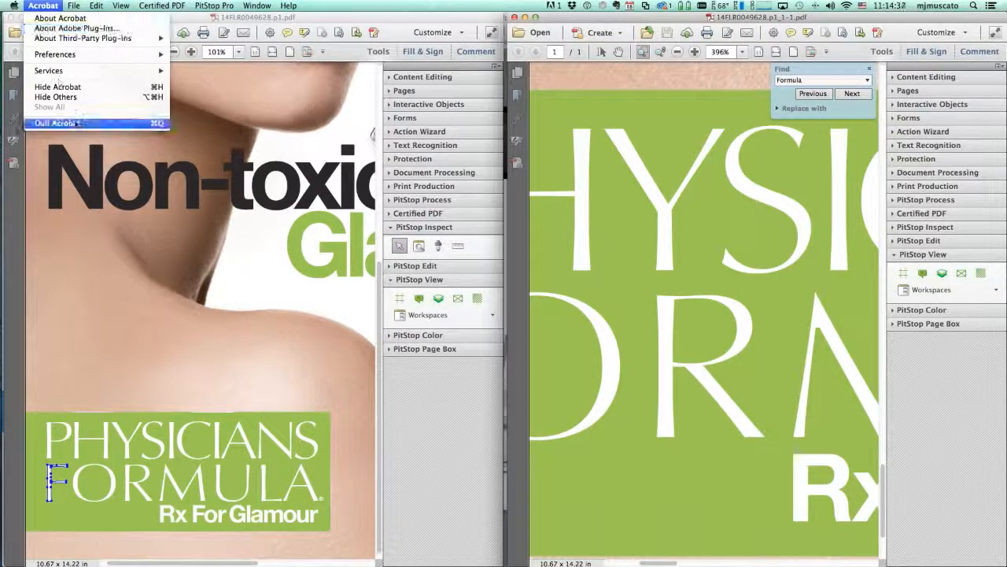
left_click(57, 122)
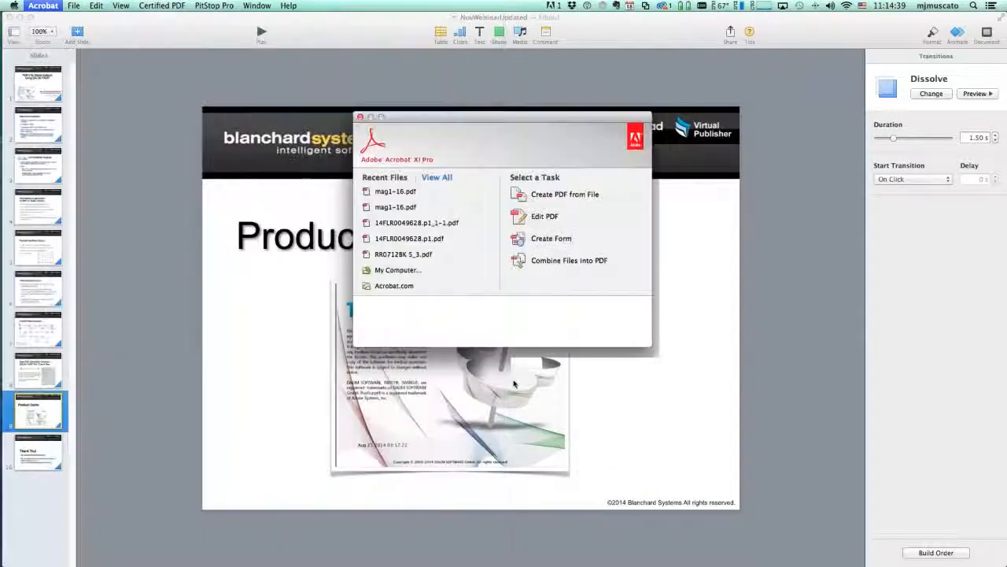
Bring up the Dalim WEBLINK page in Safari and list the workflows
key("super+Tab")
key("super+Tab")
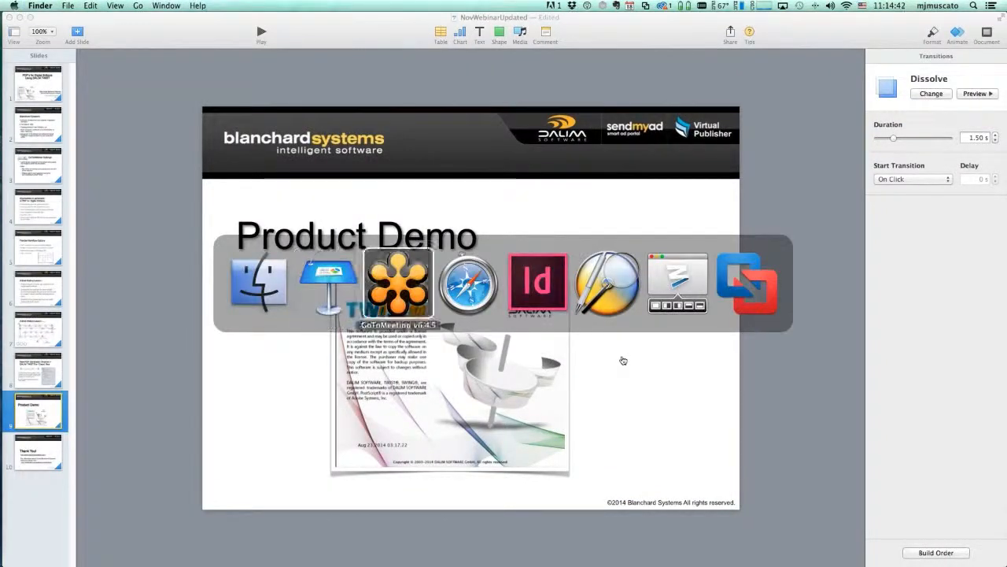
key("super+Tab")
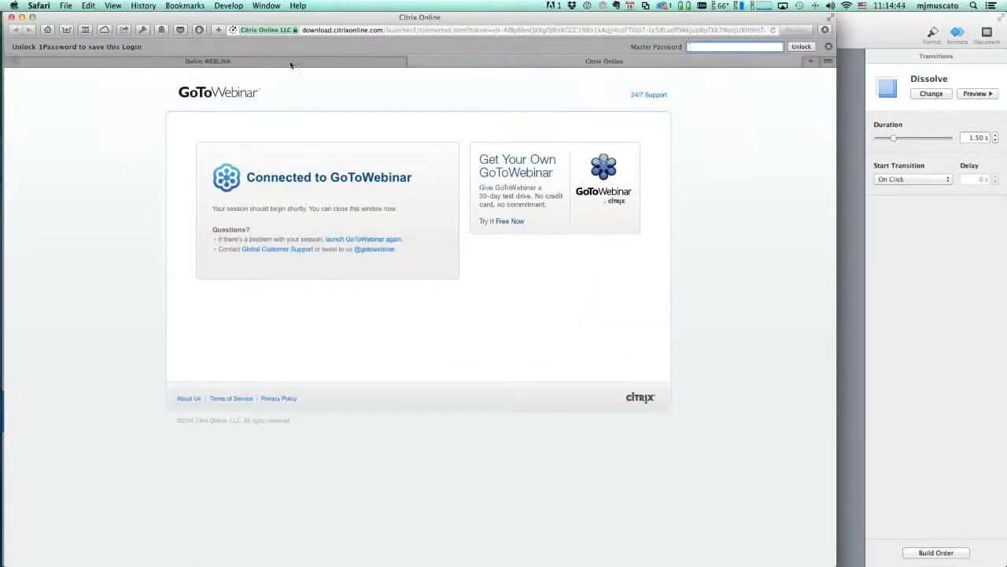
left_click(290, 63)
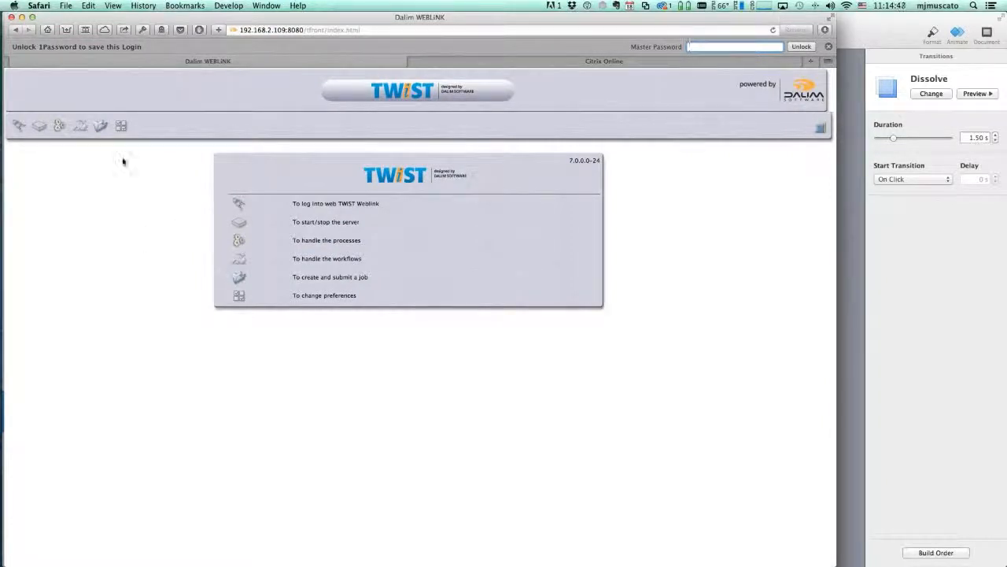
left_click(84, 121)
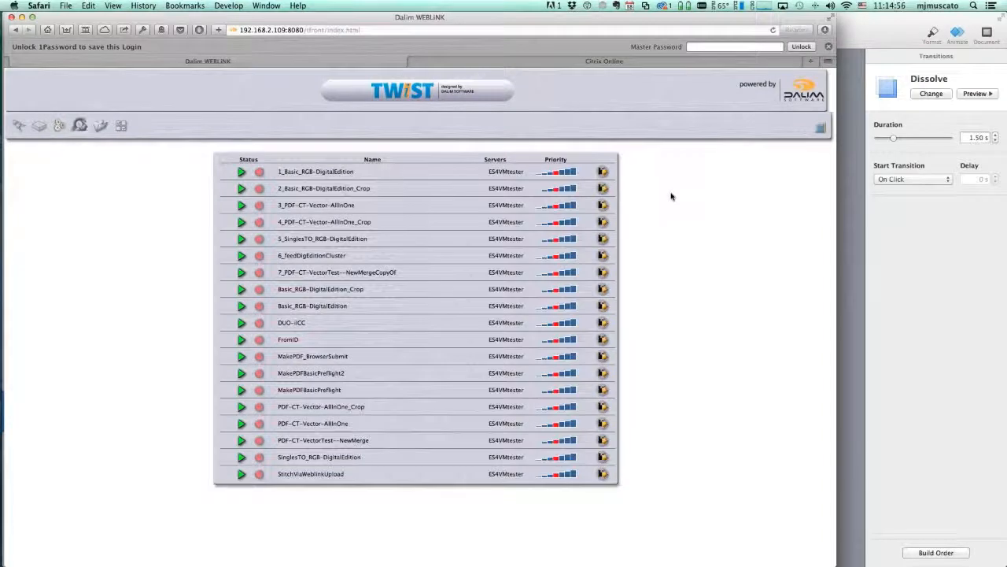
Drop mag1-16.pdf into the 2_Basic_RGB-DigitalEdition_Crop upload and send it
left_click(602, 189)
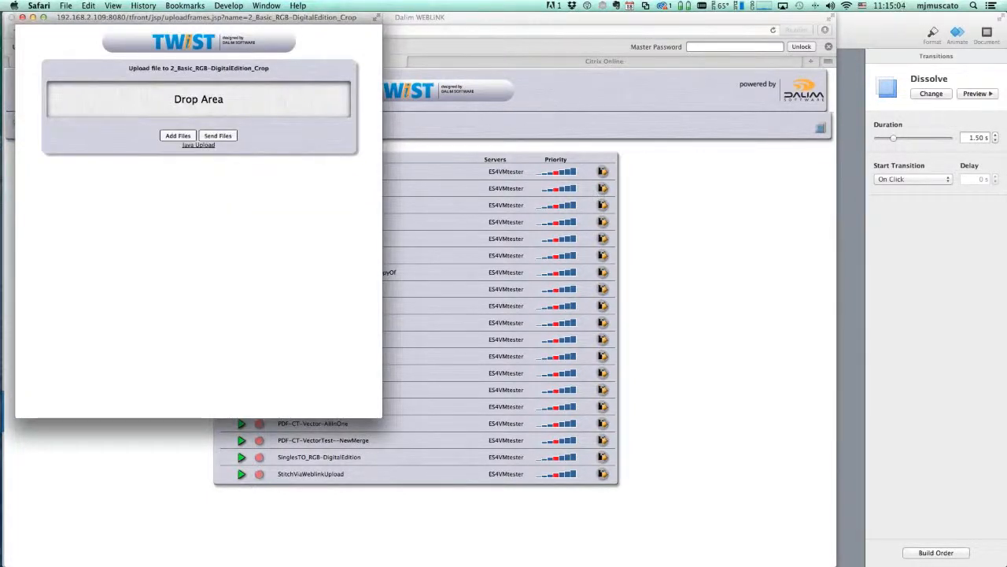
key("super+Tab")
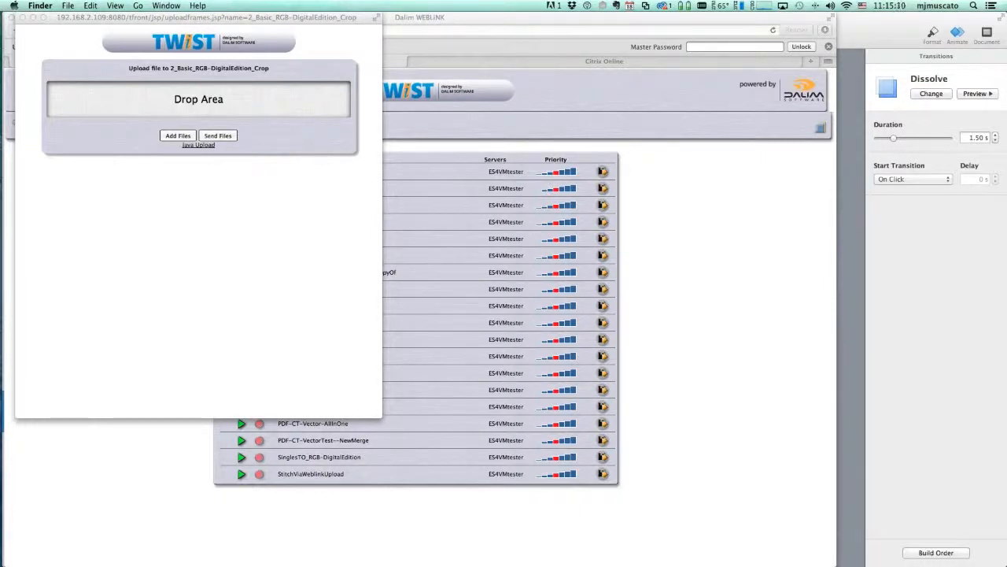
left_click_drag(459, 116, 307, 102)
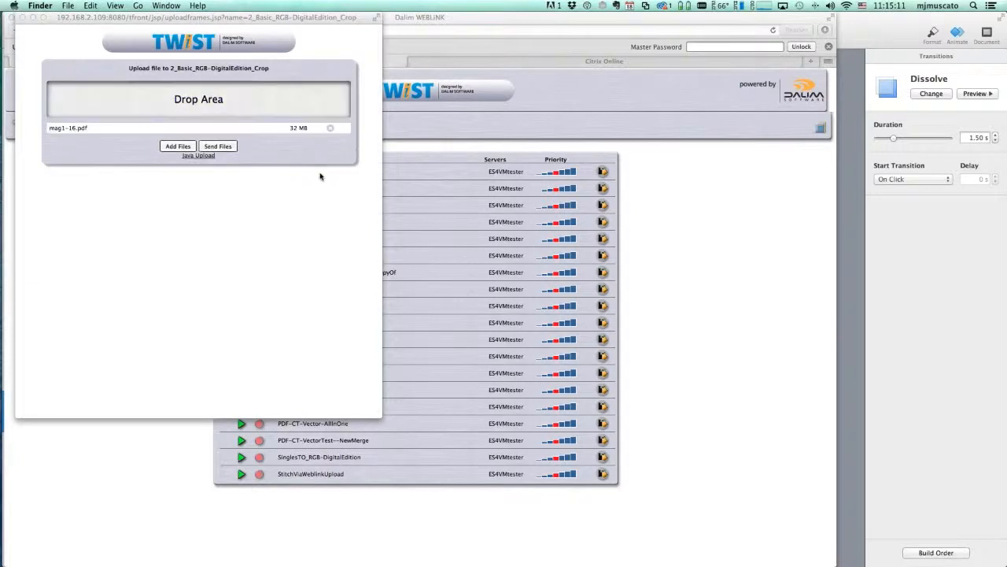
left_click(215, 238)
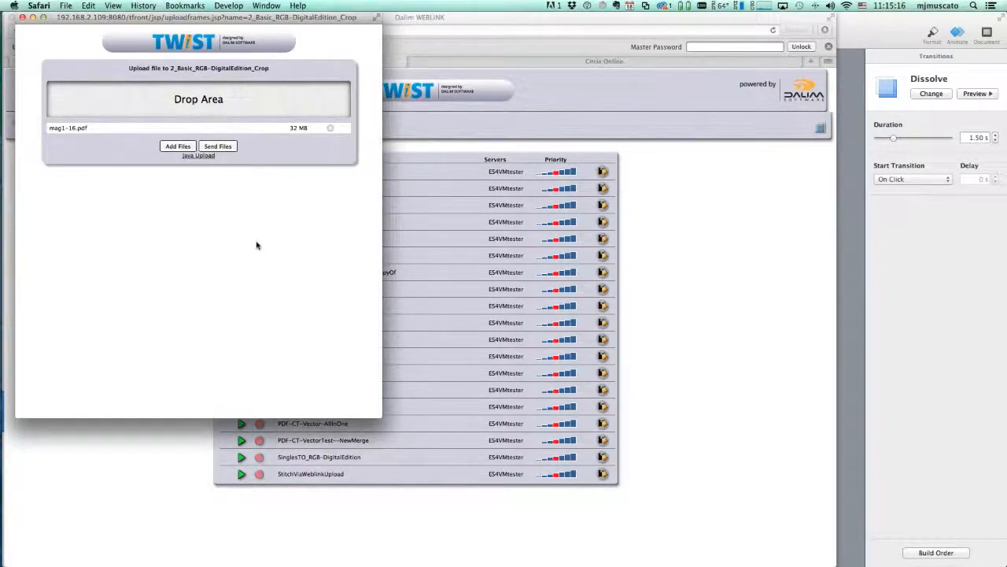
left_click(224, 148)
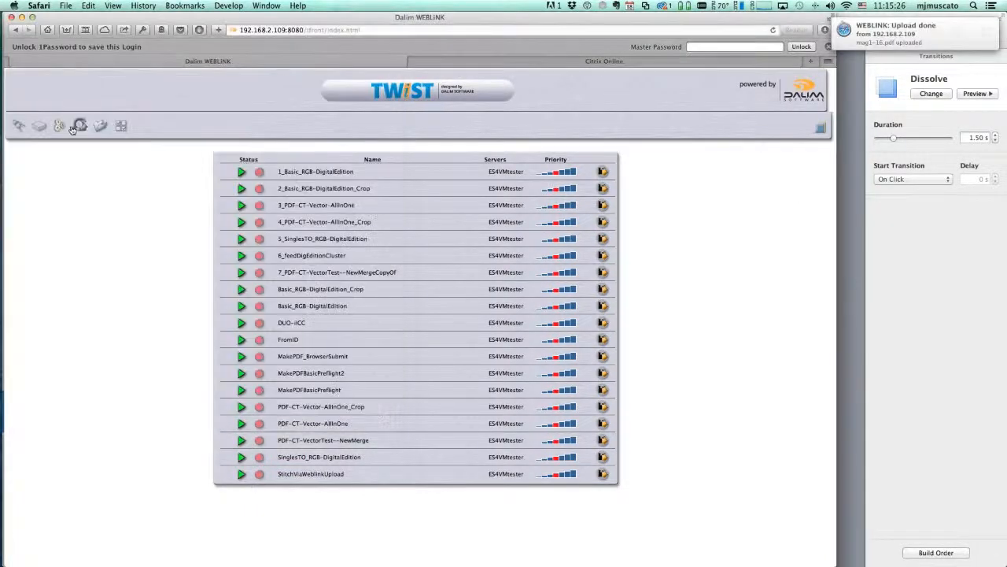
Refresh the Processes list until only mag1-16.pdf's merged Transmit job remains
left_click(69, 126)
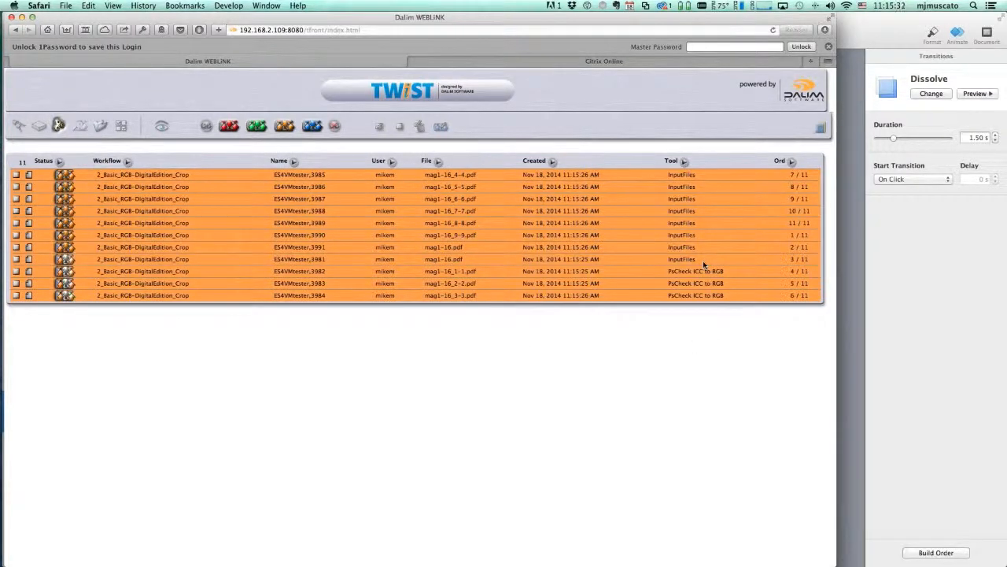
left_click(162, 127)
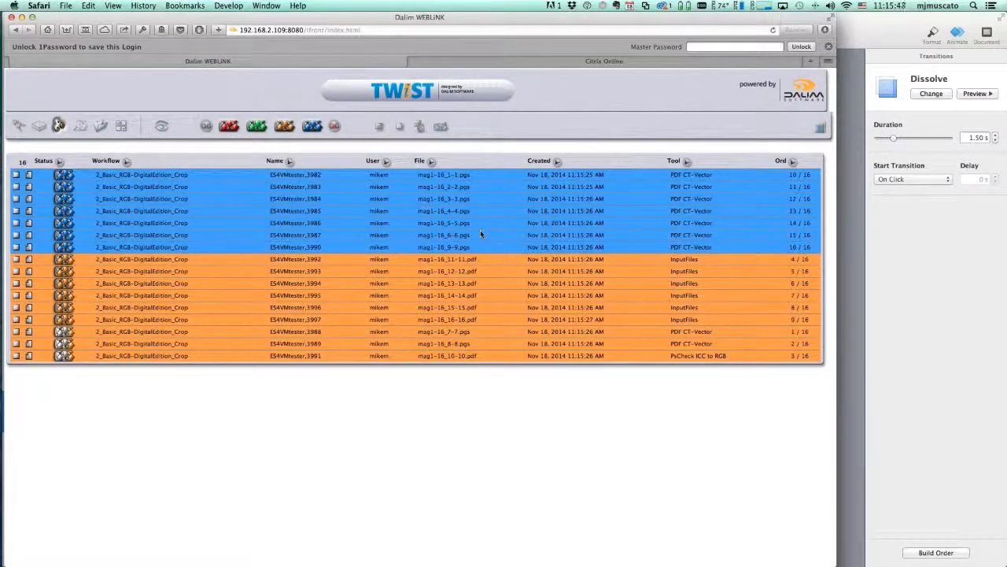
left_click(159, 128)
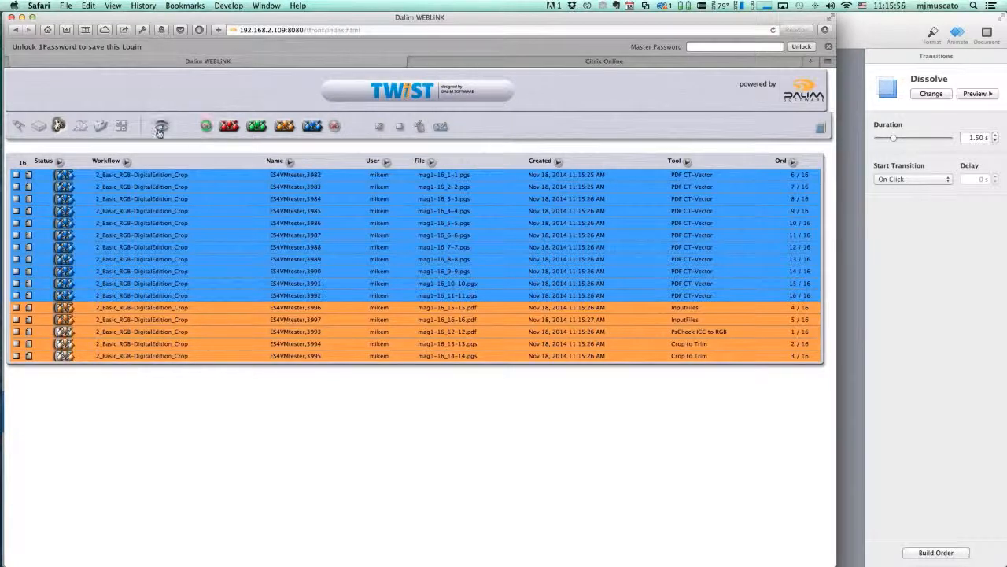
left_click(162, 127)
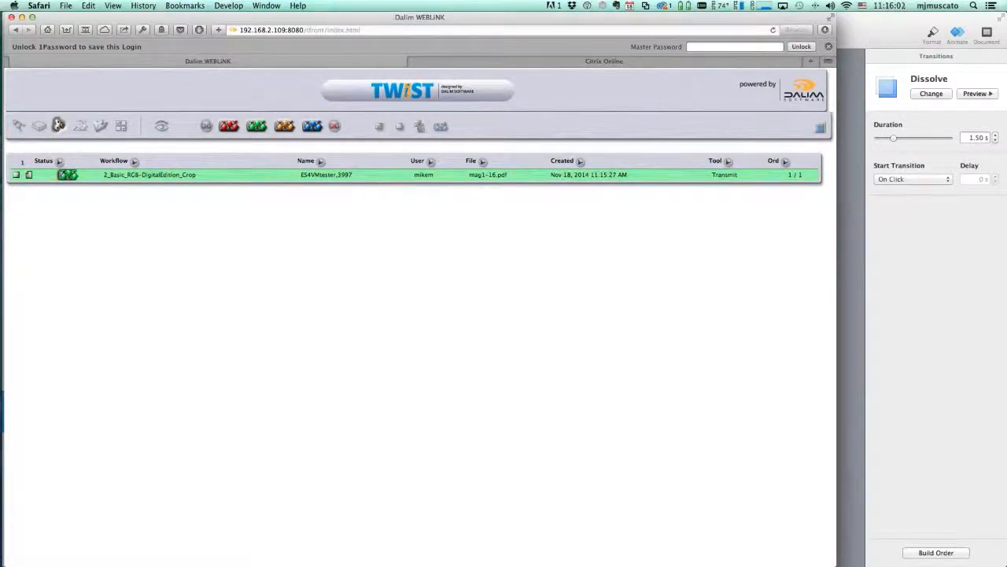
key("super+Tab")
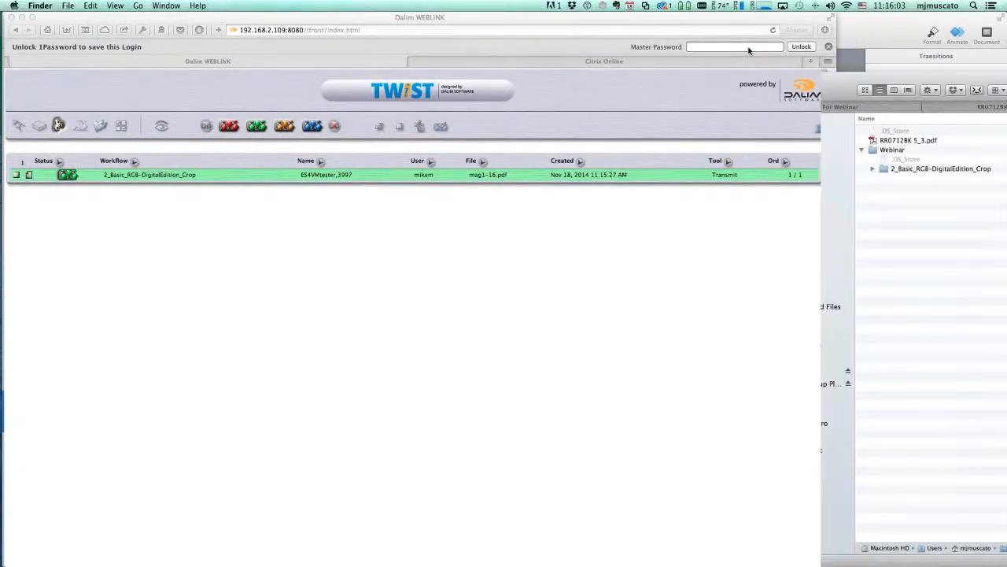
Show mag1-16.pdf (24.9 MB) in FromTwist's 2_Basic_RGB-DigitalEdition_Crop folder, then close the window
left_click_drag(889, 77, 221, 40)
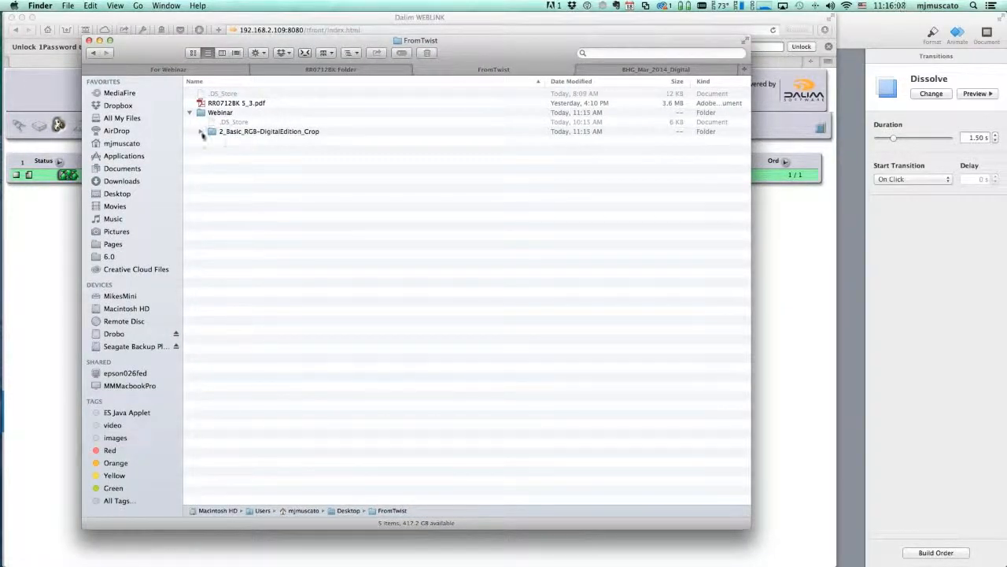
left_click(200, 132)
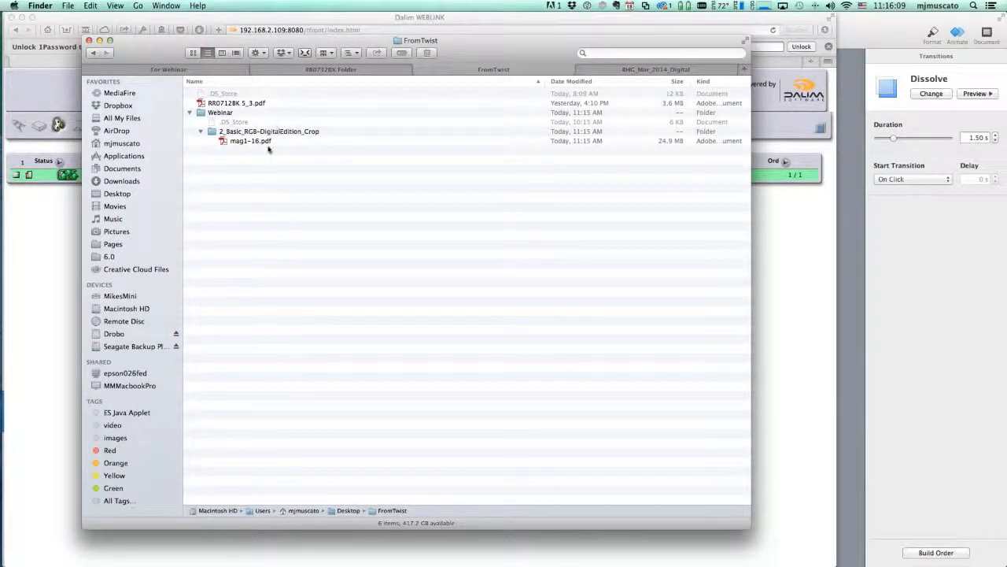
left_click(254, 141)
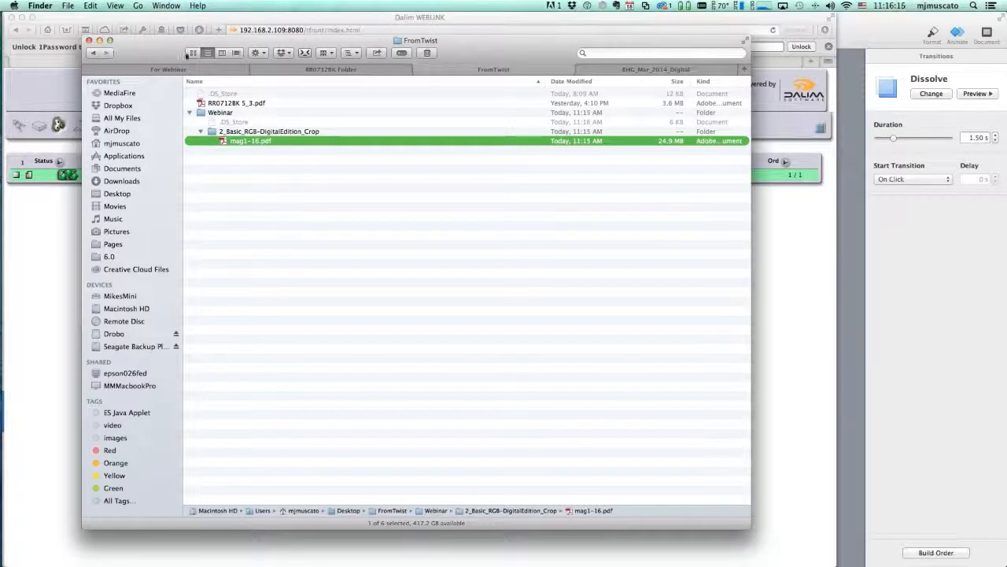
key("super+w")
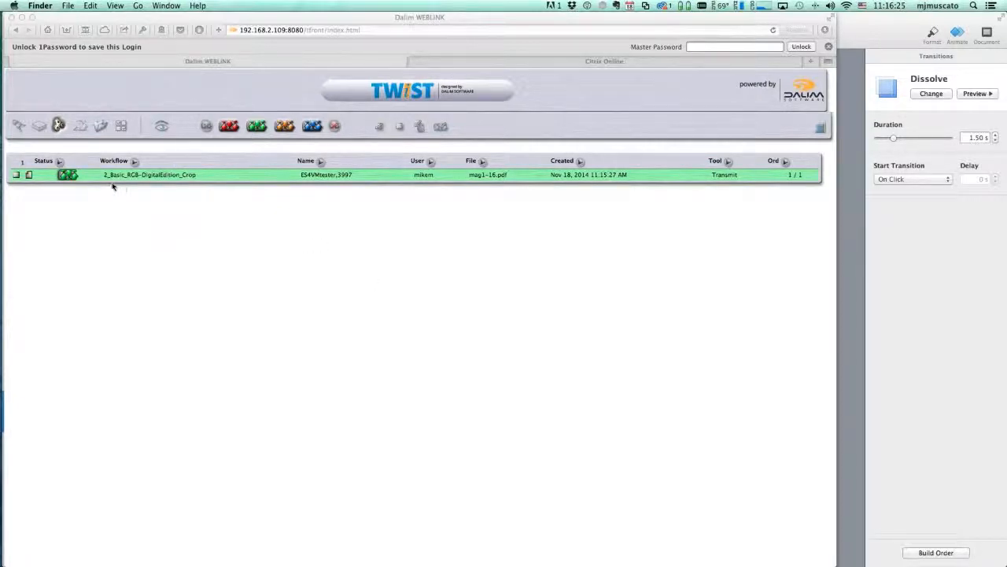
Drop mag1-16.pdf into the 4_PDF-CT-Vector-AllInOne_Crop upload and send it
left_click(78, 126)
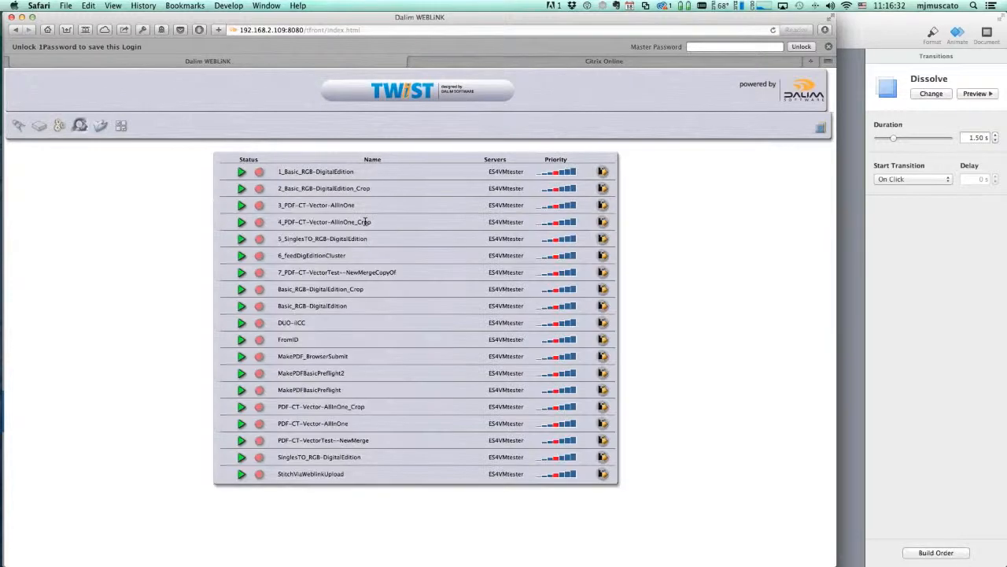
left_click(603, 222)
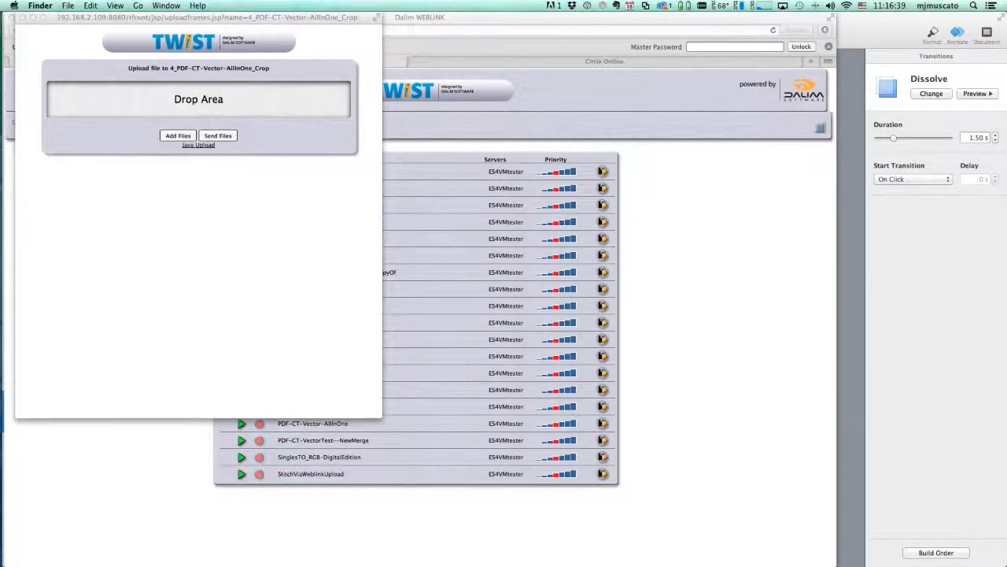
left_click_drag(906, 168, 178, 115)
left_click(252, 204)
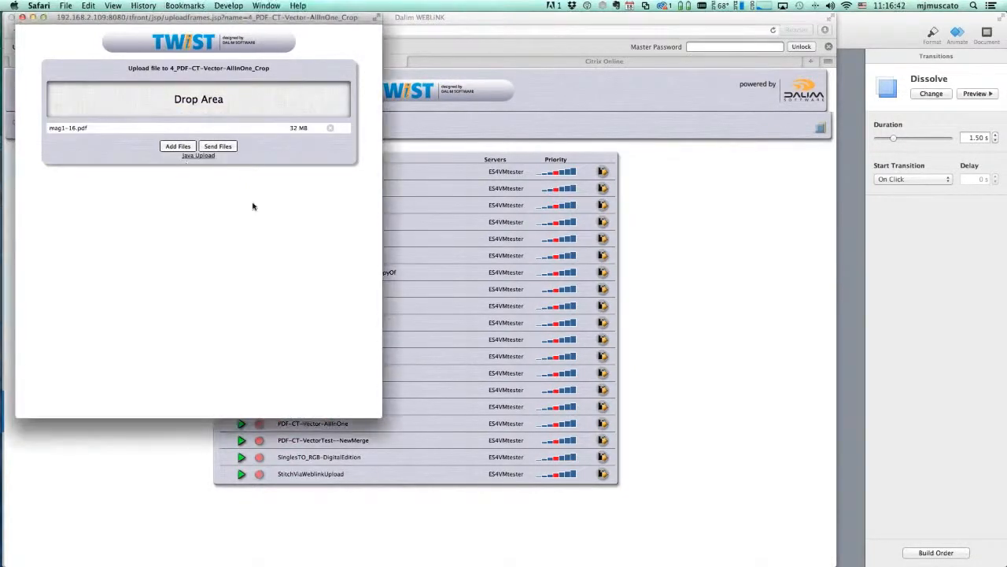
left_click(219, 147)
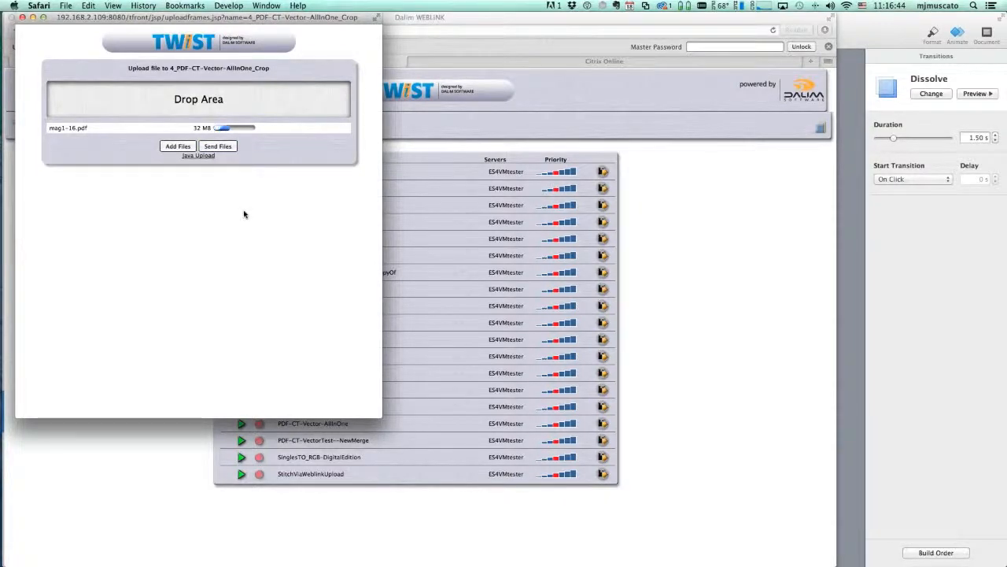
key("super+Tab")
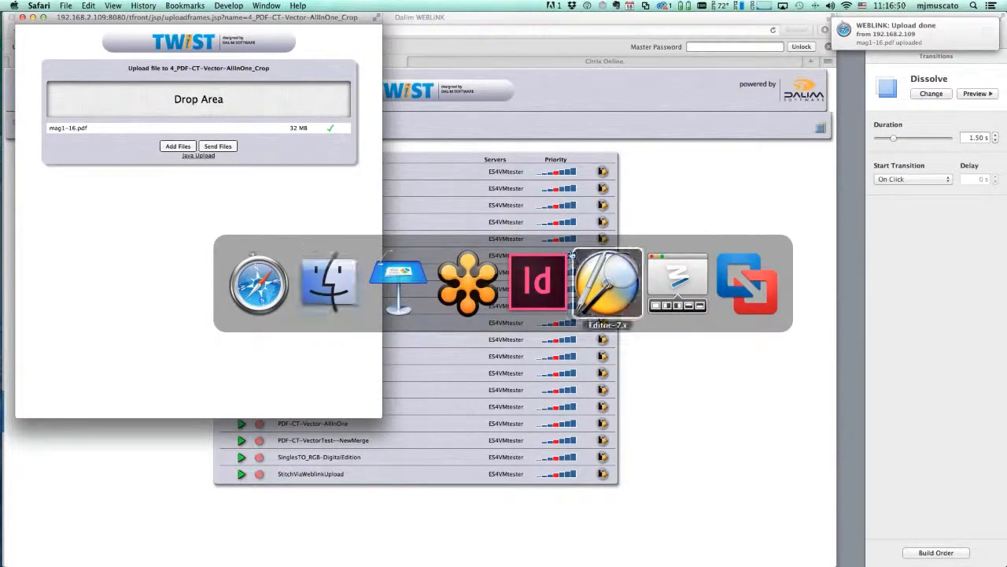
Review the ES4VMtester.3998 process log, then select 4_PDF-CT-Vector-AllInOne_Crop in the Webinar list
left_click(608, 279)
left_click(301, 242)
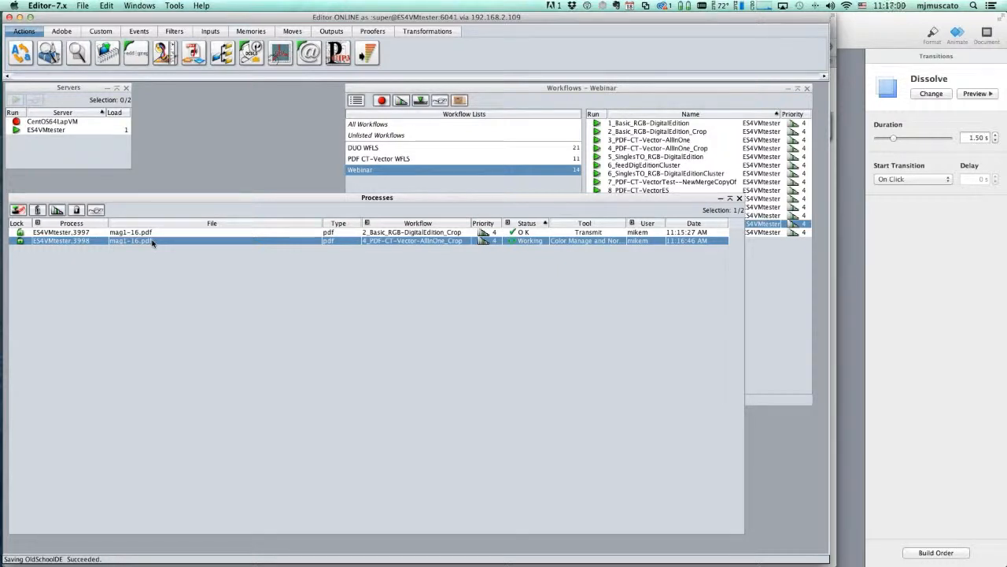
double_click(315, 241)
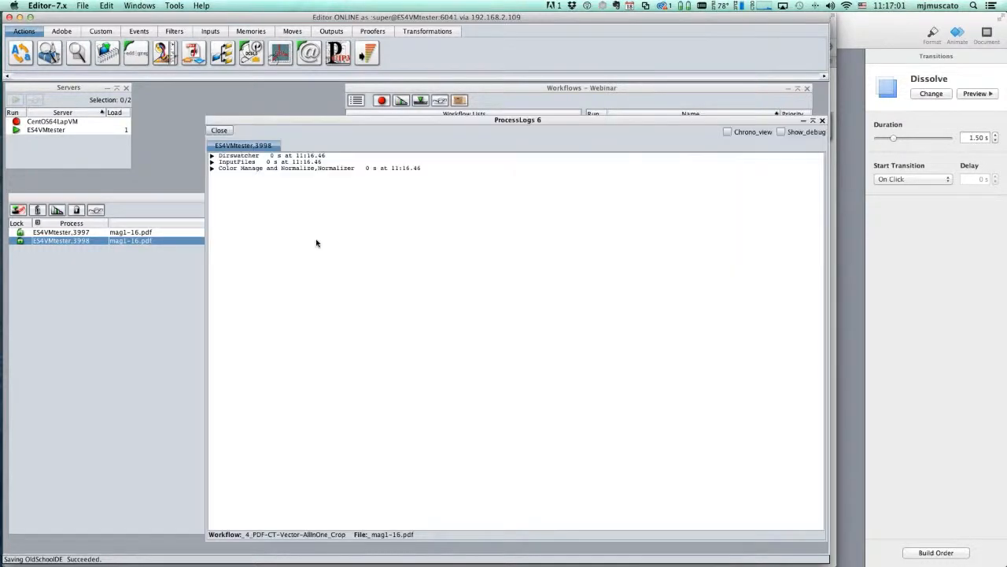
left_click(210, 168)
left_click(211, 168)
left_click(224, 134)
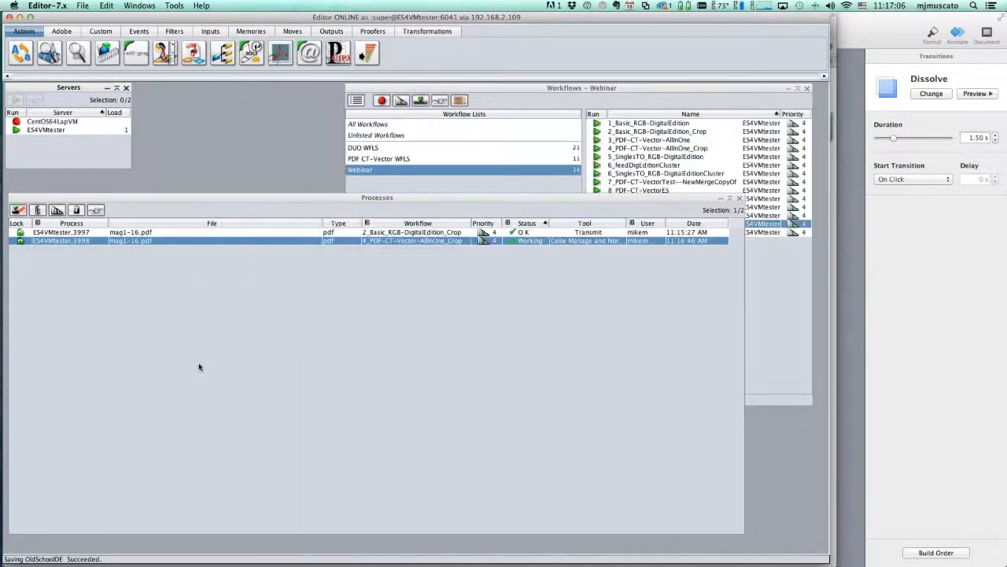
left_click(671, 99)
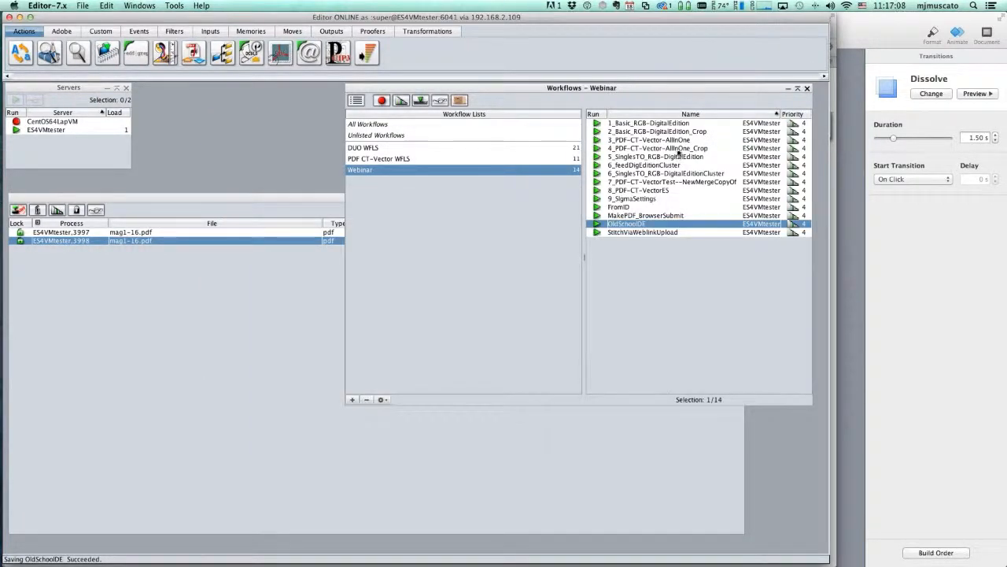
left_click(678, 148)
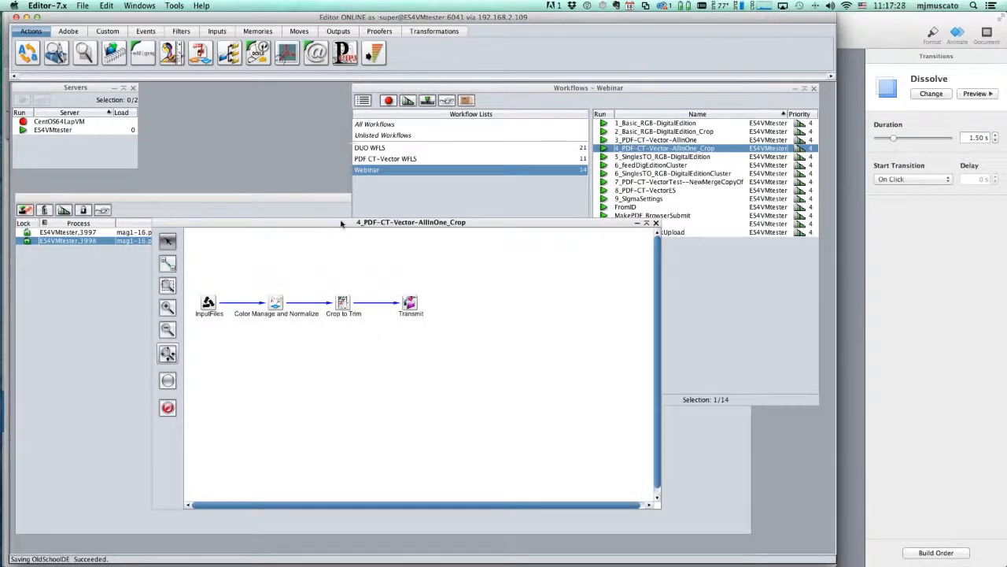
Open the Color Manage and Normalize node and review its ICC and vector colour settings
left_click_drag(324, 225, 409, 227)
left_click(362, 306)
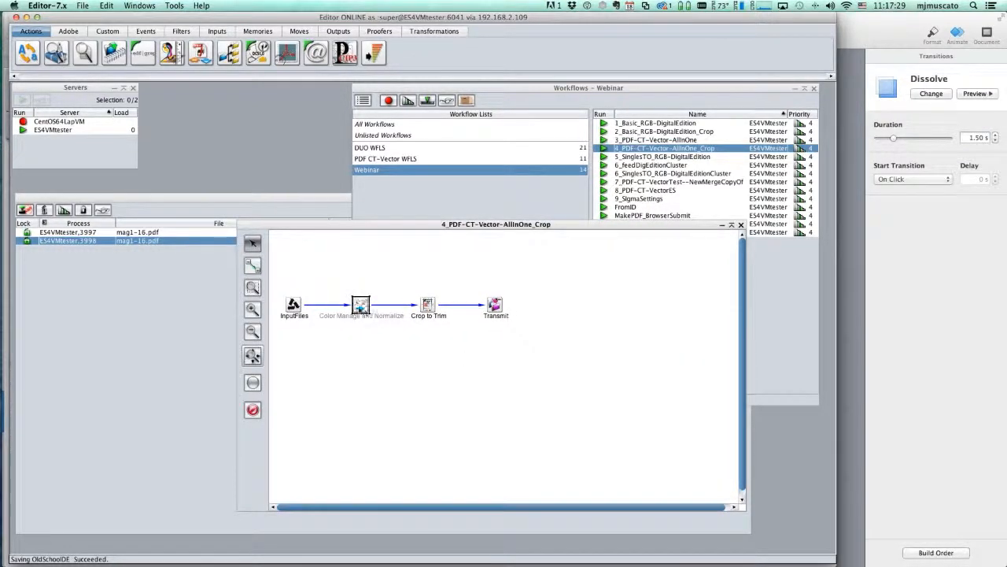
mouse_move(362, 307)
double_click(361, 306)
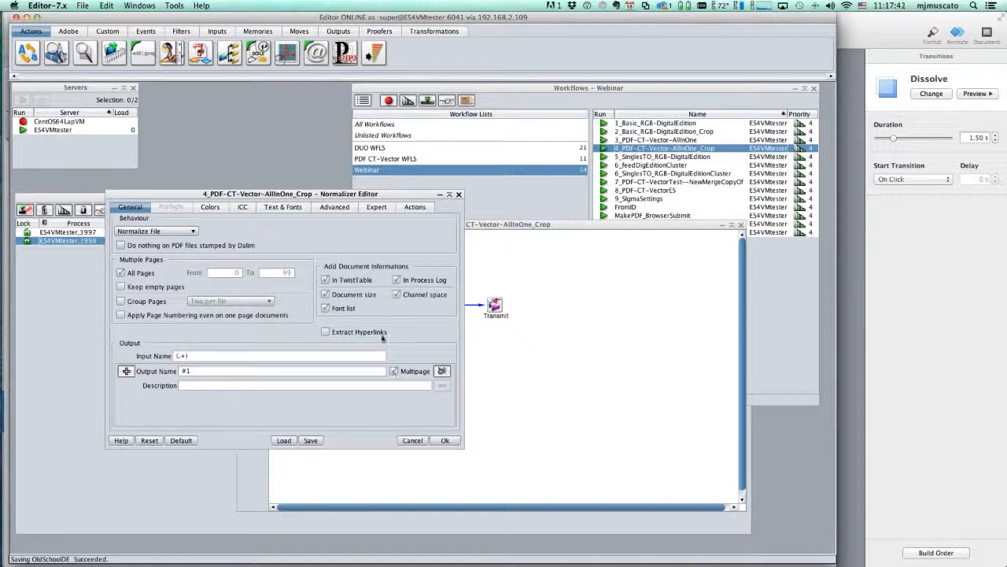
left_click(243, 207)
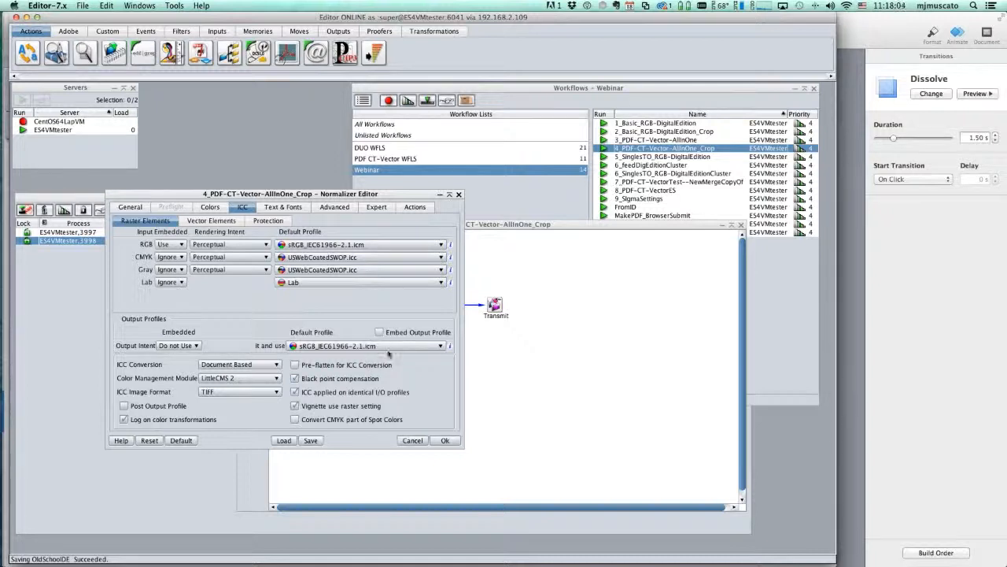
left_click(221, 225)
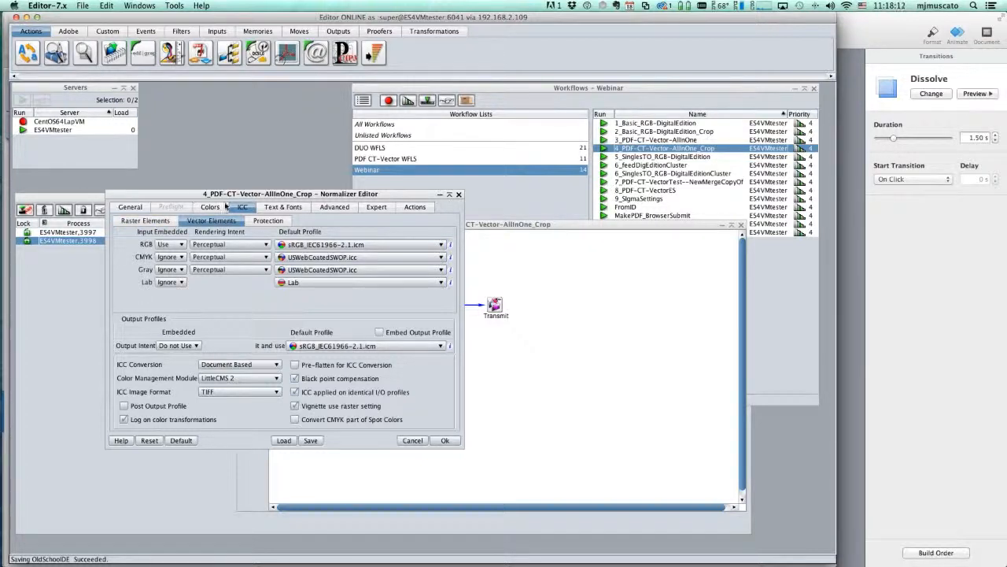
left_click_drag(191, 195, 468, 217)
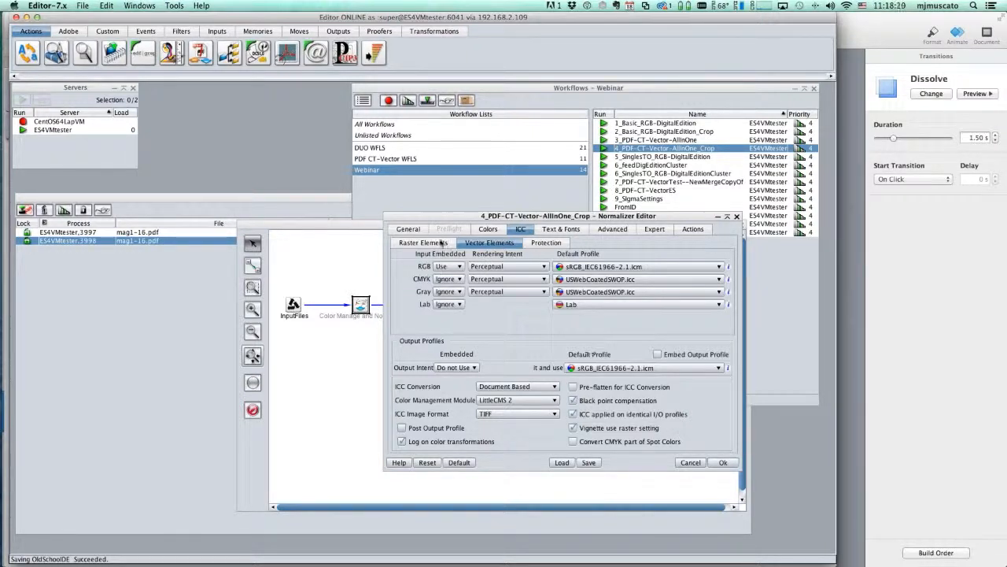
On the General tab, open the PDF settings for the multipage output
left_click(409, 229)
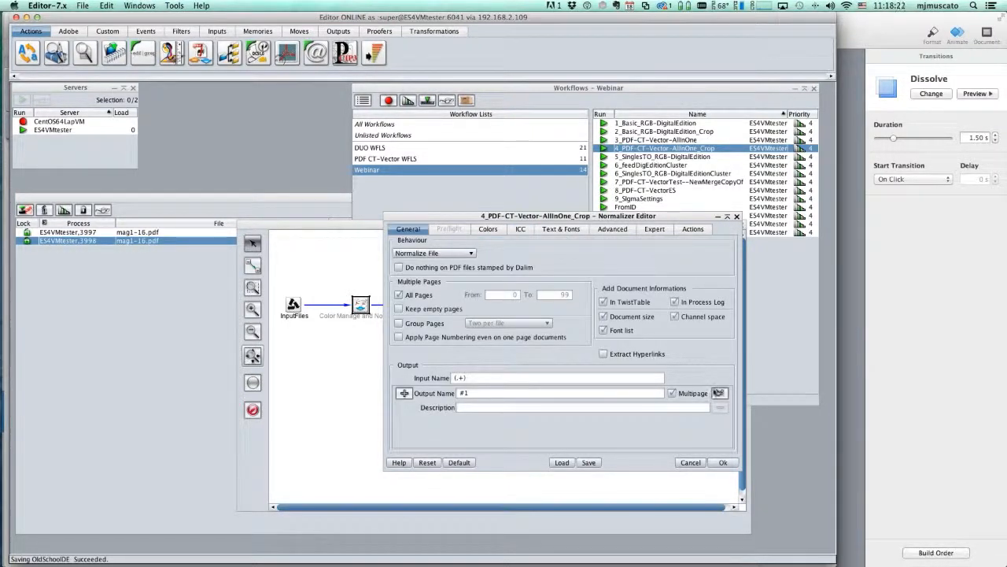
left_click(718, 393)
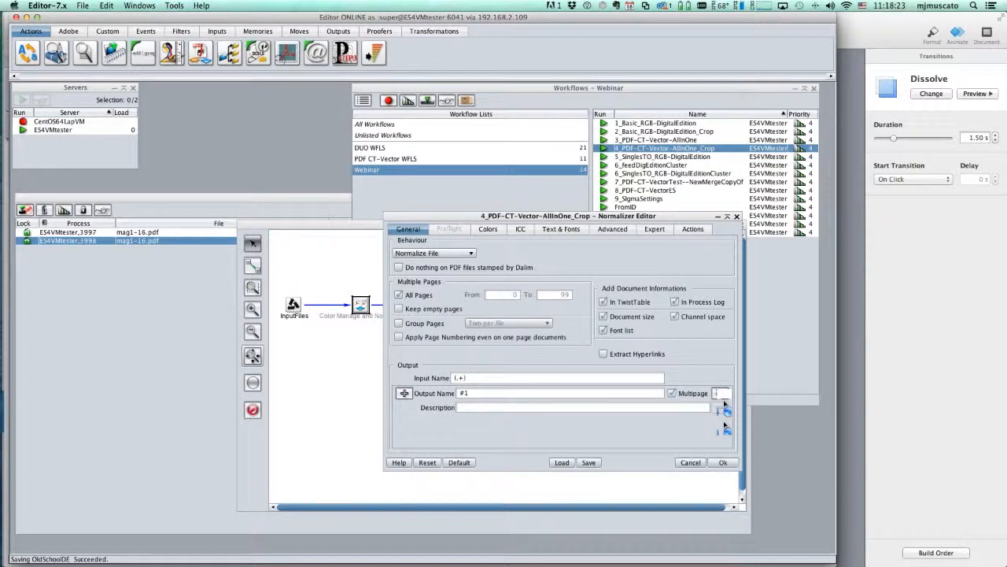
left_click(725, 426)
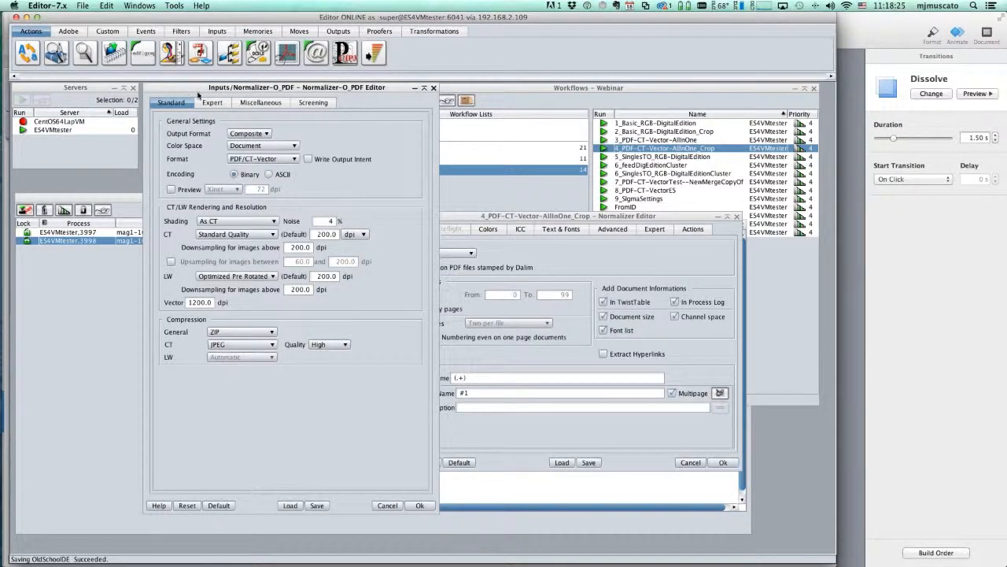
Review the Expert and Document Information tabs of the PDF output settings
left_click_drag(198, 94, 330, 99)
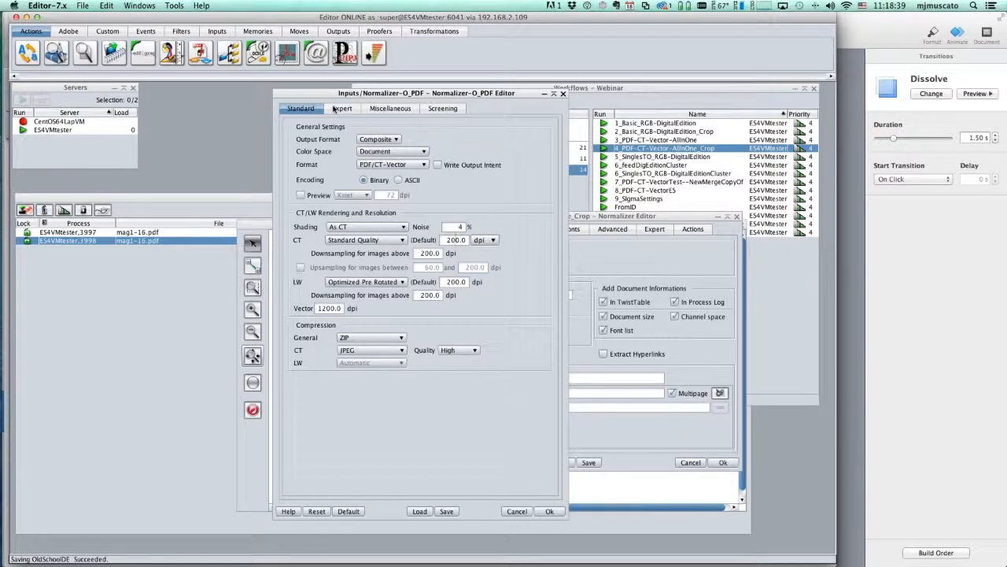
left_click(333, 109)
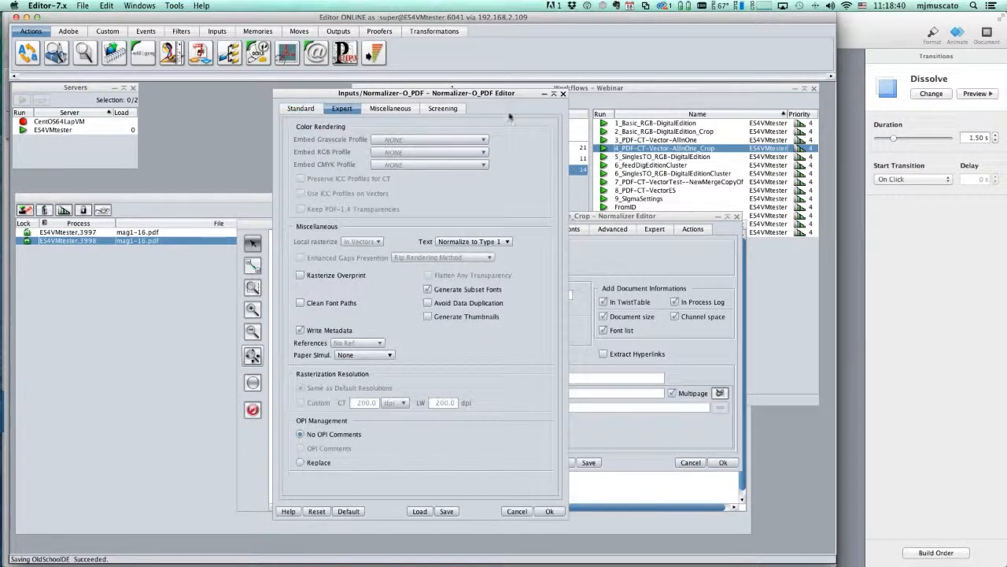
left_click(397, 109)
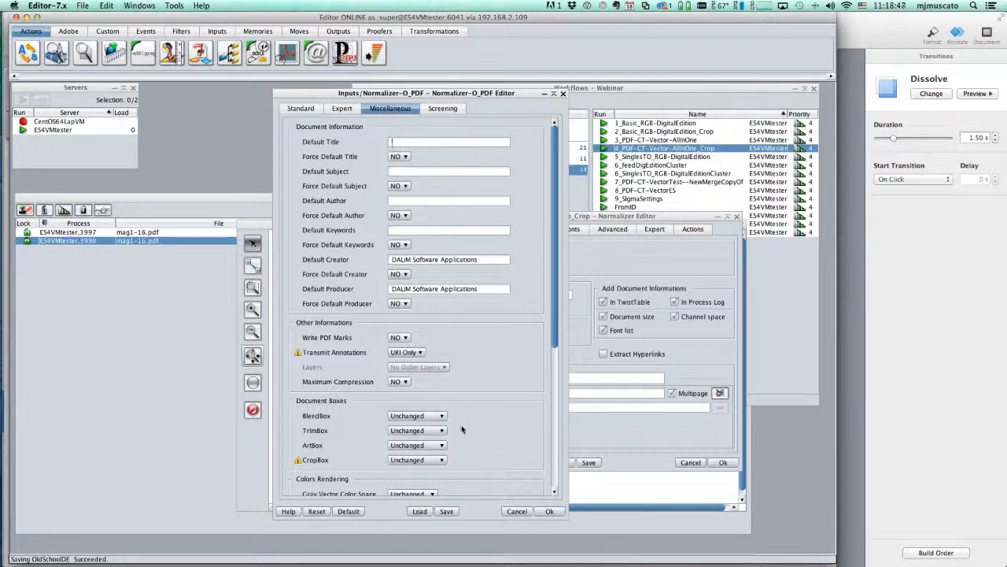
Cancel both normalizer settings dialogs unchanged and bring the process list forward
left_click(533, 511)
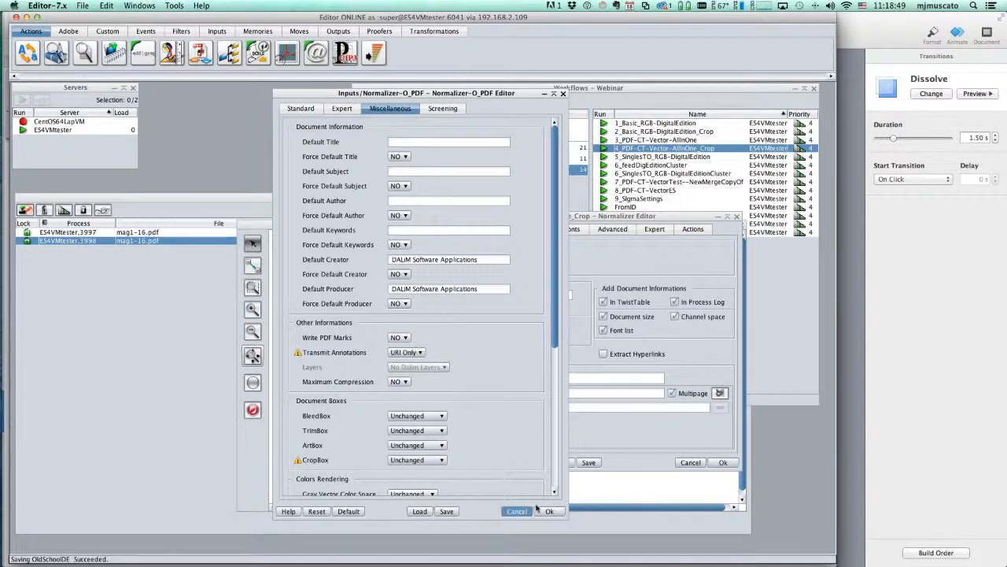
left_click(690, 462)
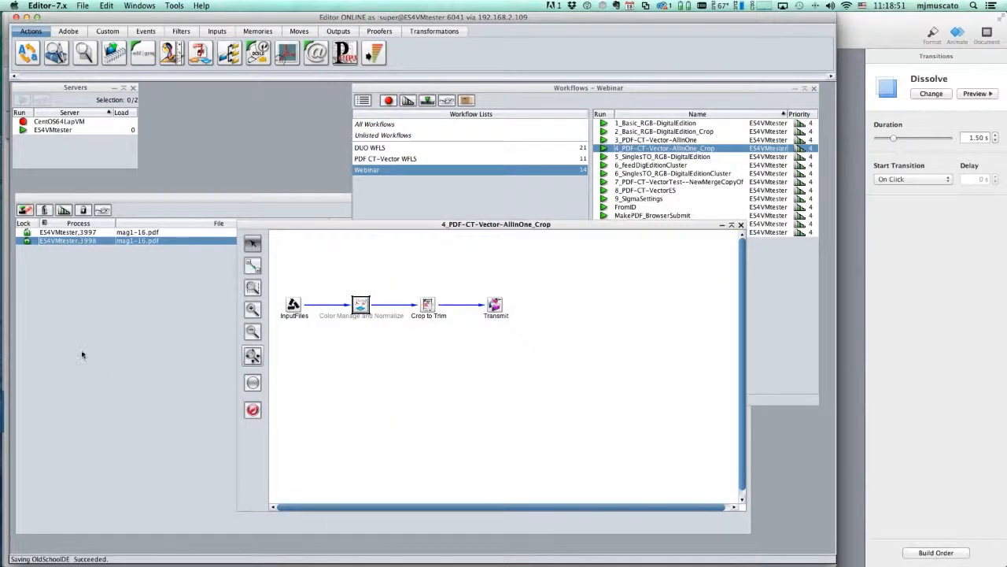
left_click(82, 355)
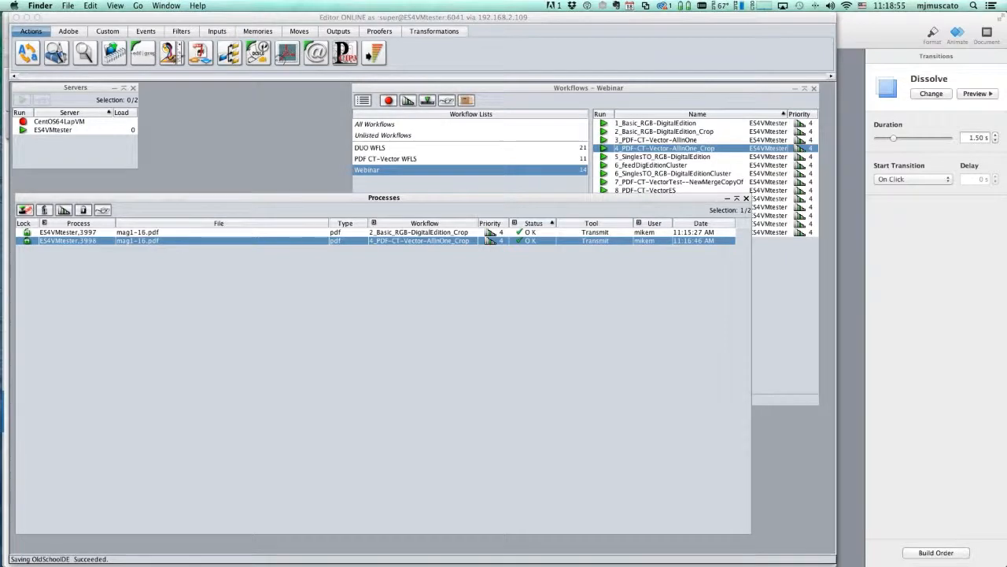
Expand the 4_PDF-CT-Vector-AllInOne_Crop output folder and compare the two mag1-16.pdf file sizes
left_click_drag(1006, 86, 455, 37)
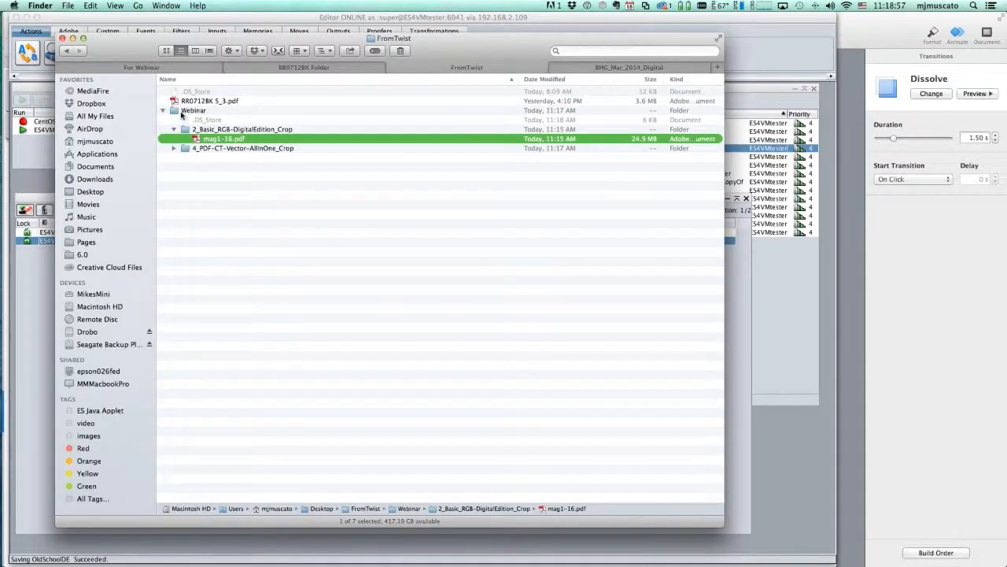
left_click(173, 149)
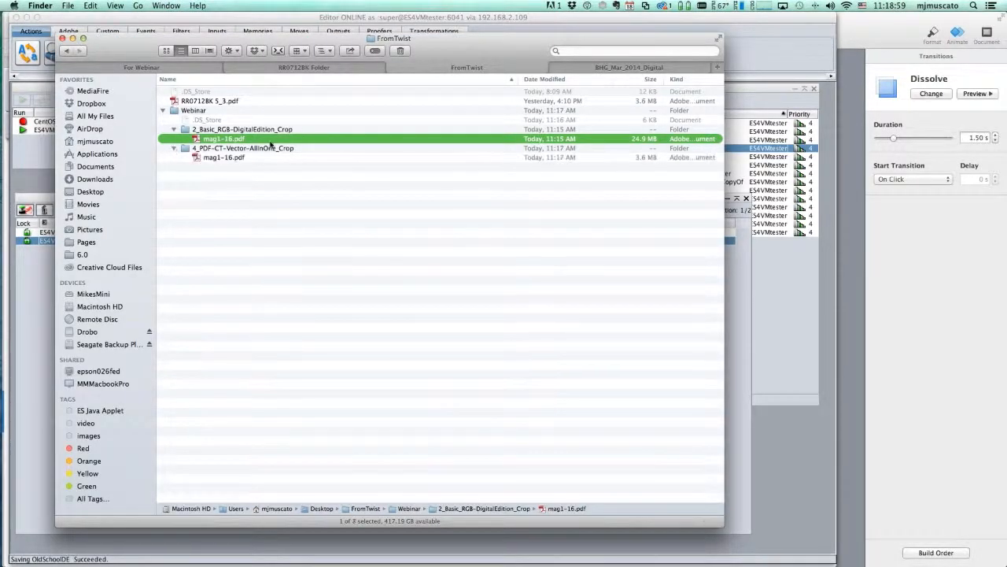
left_click(291, 150)
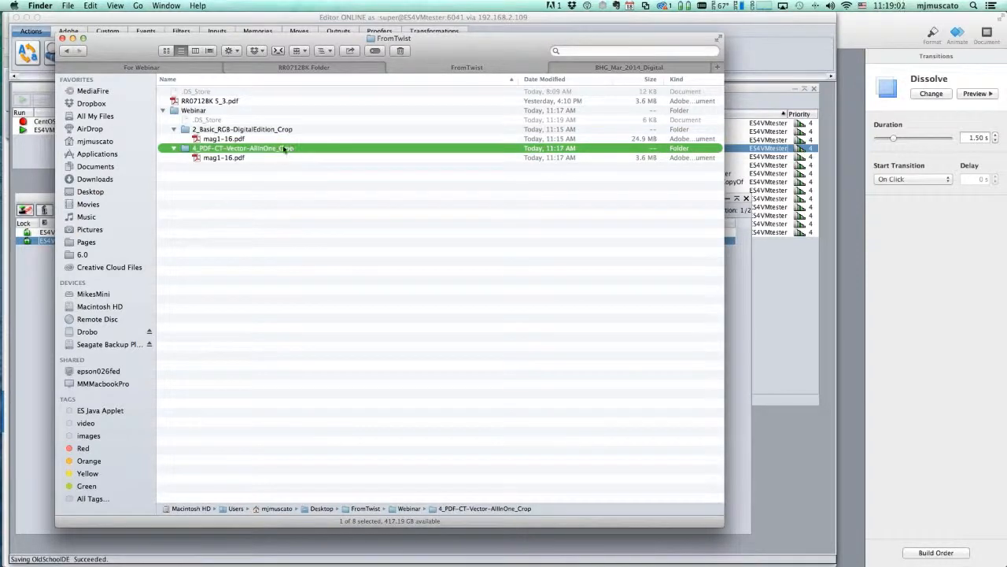
key("Up")
left_click(241, 160)
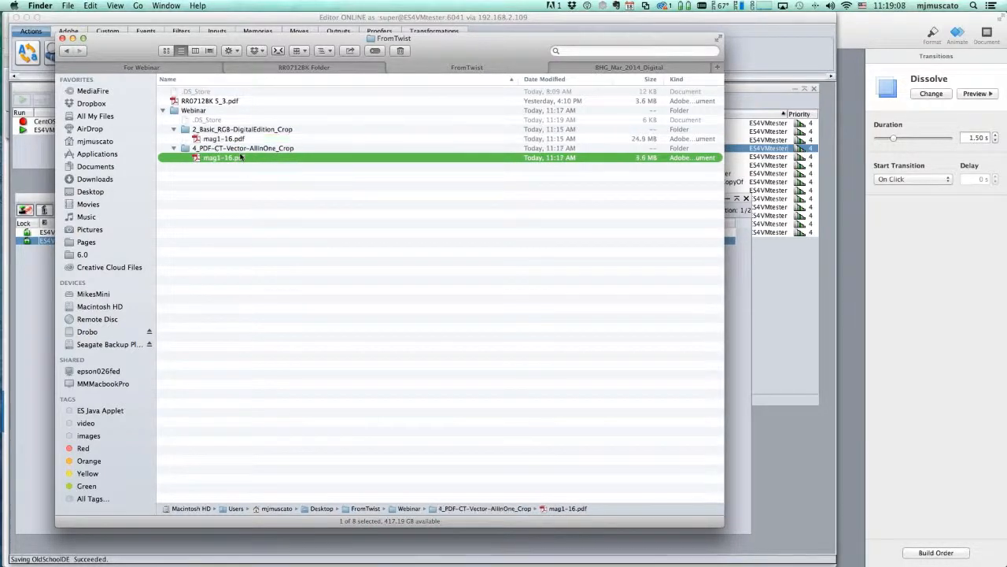
left_click(240, 142)
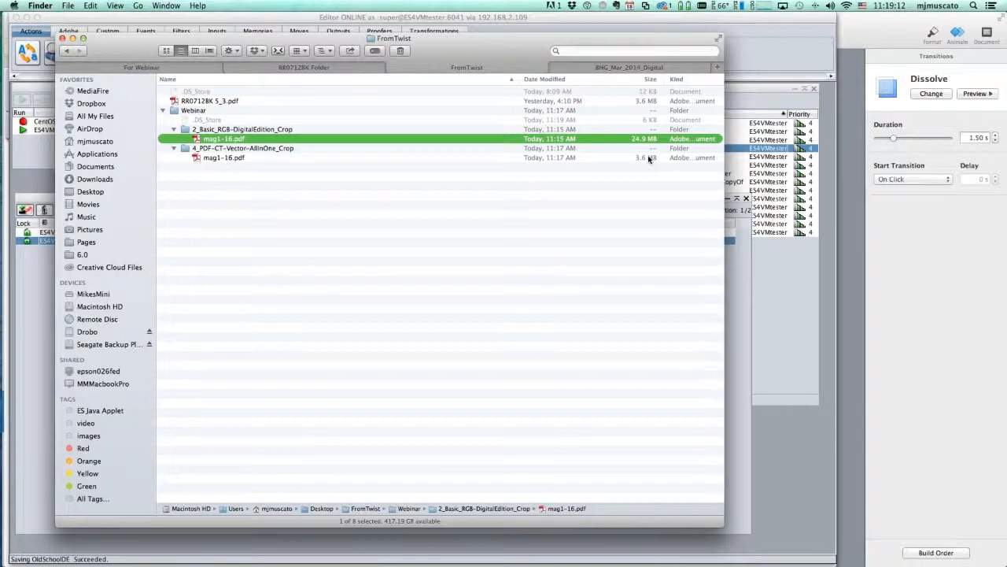
left_click(649, 159)
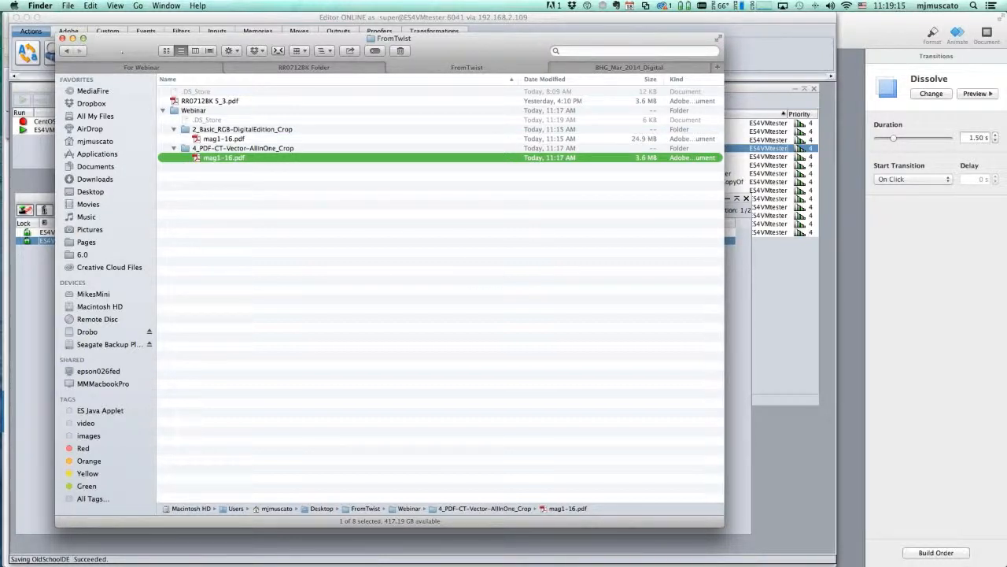
Hide Finder and switch to the TWiST WebLink page in Safari
key("super+h")
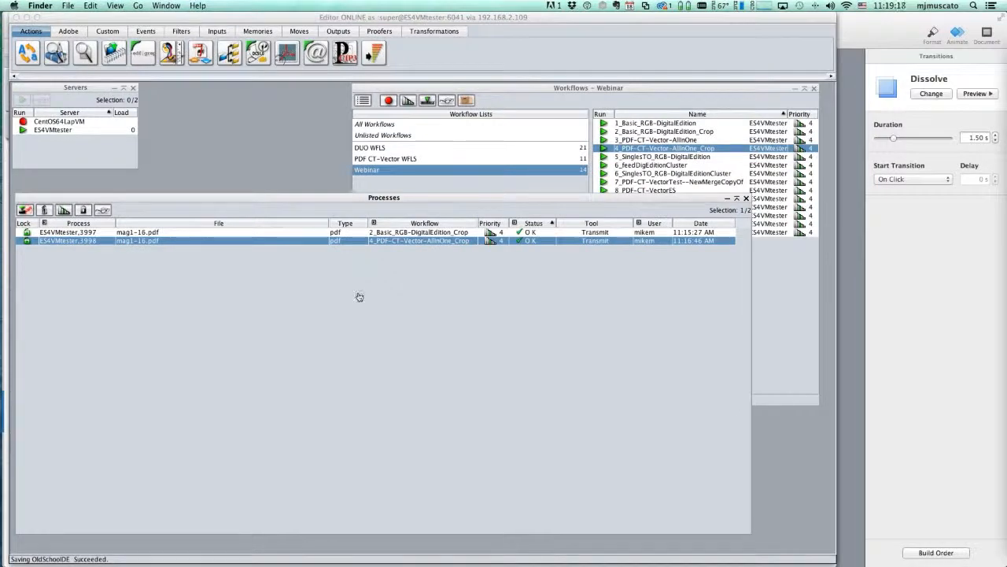
key("super+Tab")
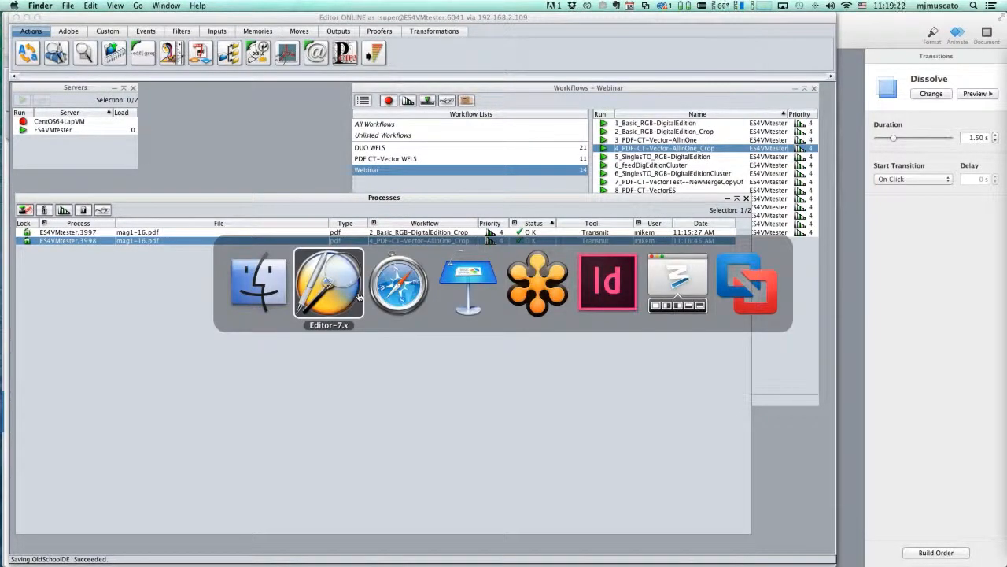
key("super+Tab")
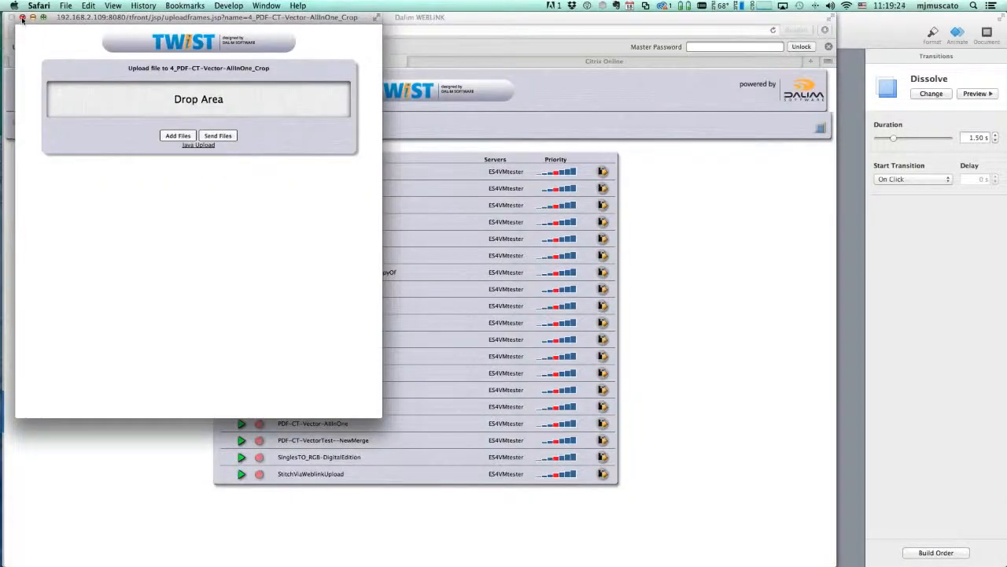
Drop ES_Leaflet_p1–p8.pdf from Finder into the 5_SinglesTO_RGB-DigitalEdition upload and send them
left_click(21, 16)
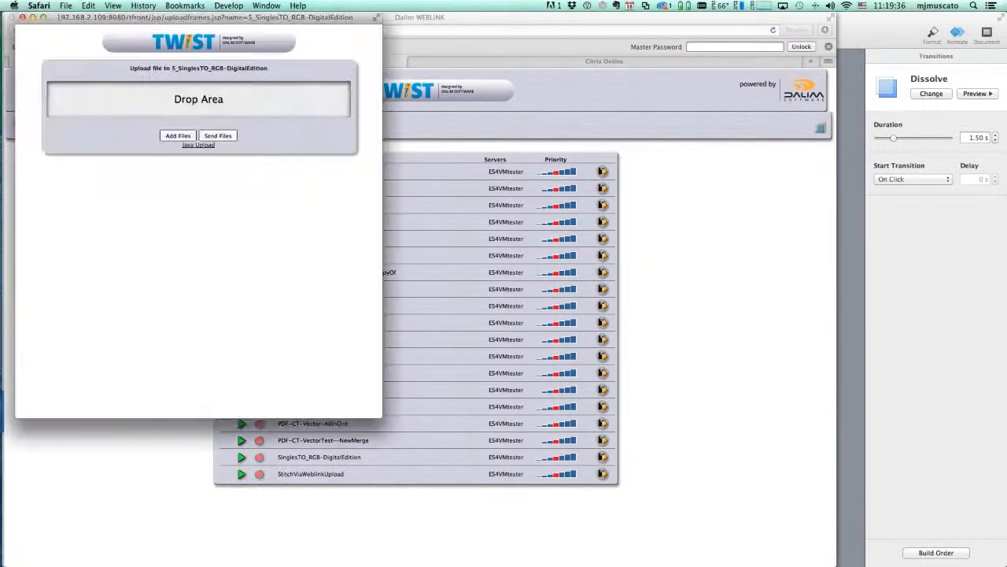
key("super+Tab")
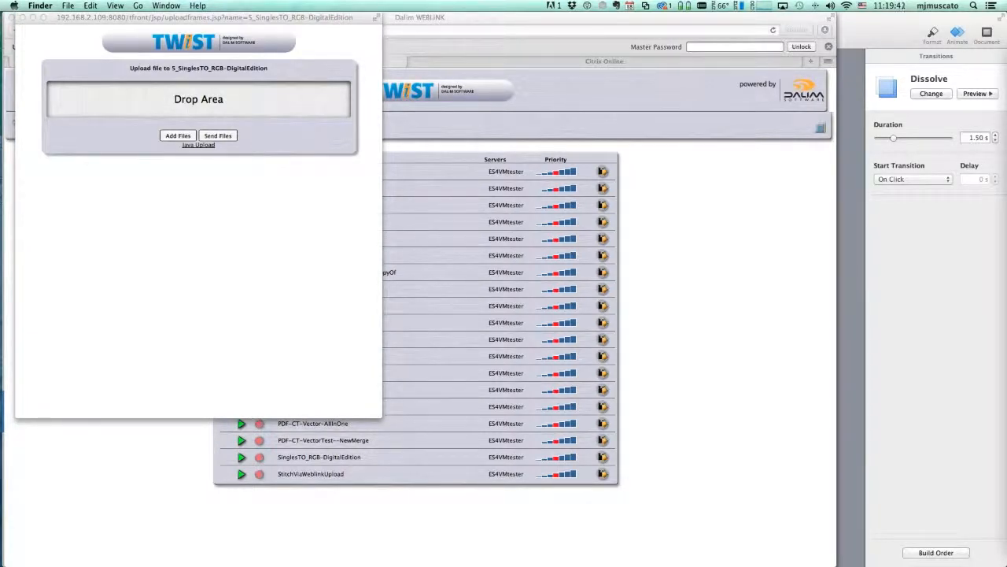
left_click_drag(690, 234, 255, 130)
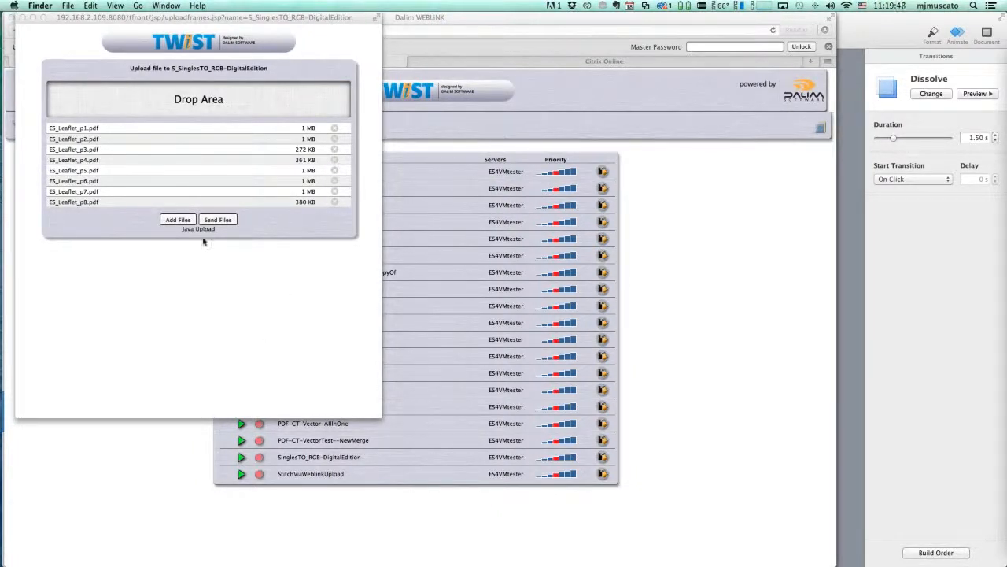
left_click(224, 221)
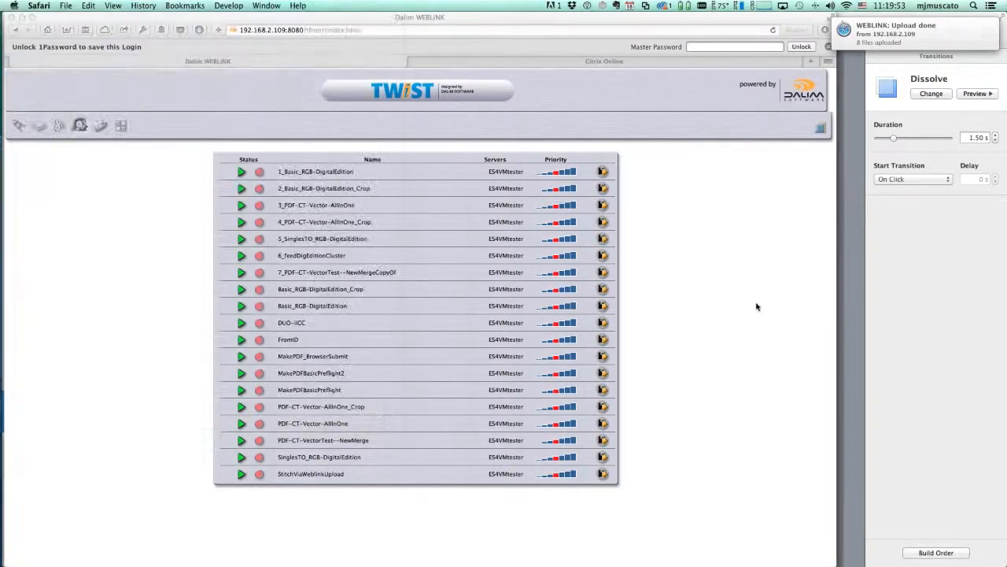
Filter the job monitor to the three finished Transmit jobs and reveal Finder's FromTwist folders
left_click(59, 126)
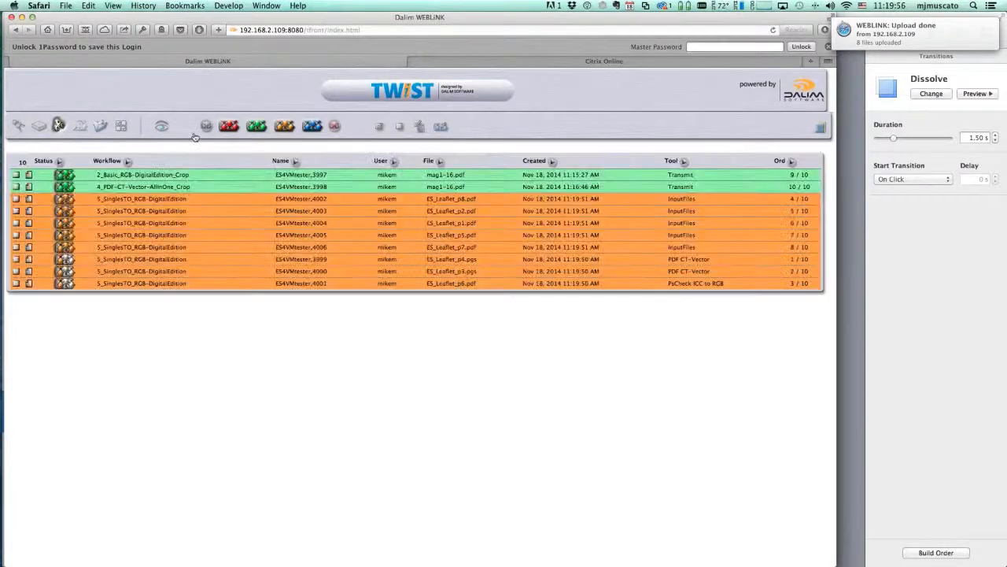
left_click(161, 127)
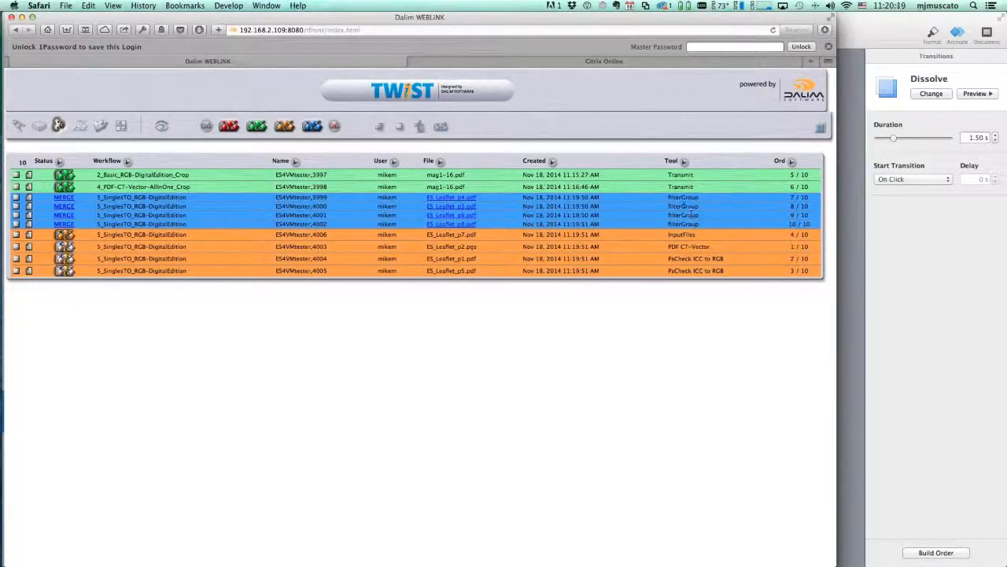
left_click(161, 128)
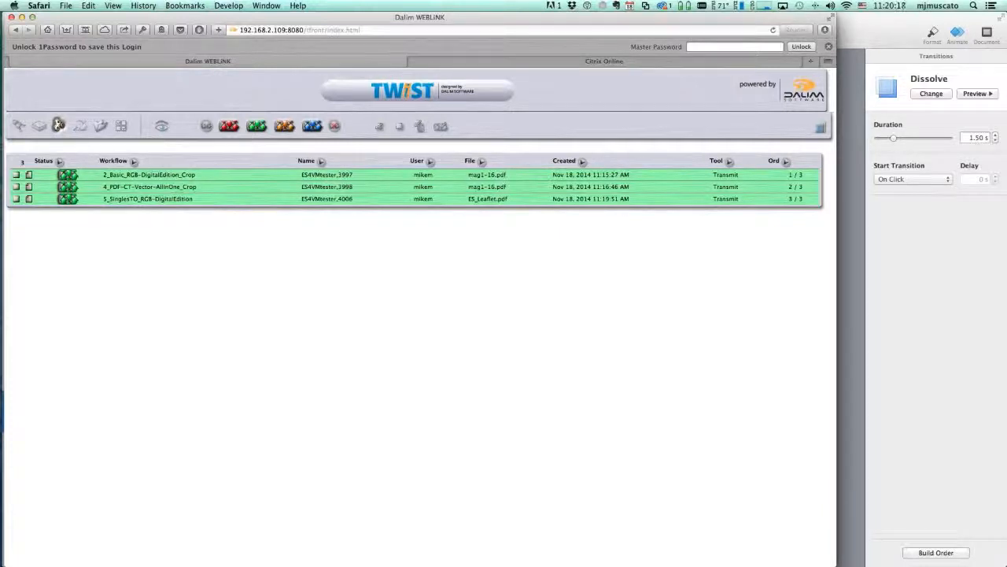
left_click_drag(1006, 56, 668, 37)
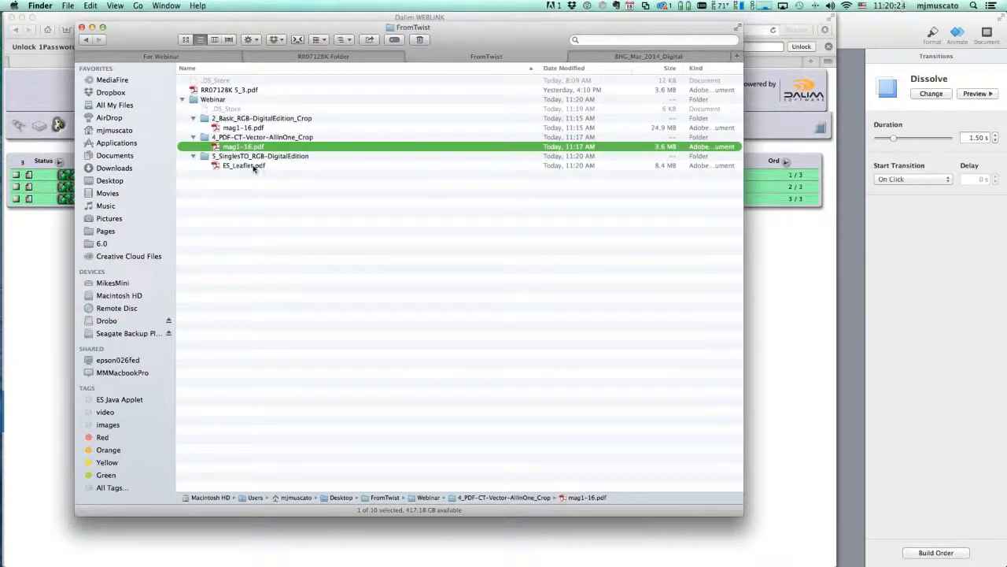
Open the merged ES_Leaflet.pdf in Acrobat and fit the whole page in the window
left_click(219, 167)
double_click(219, 167)
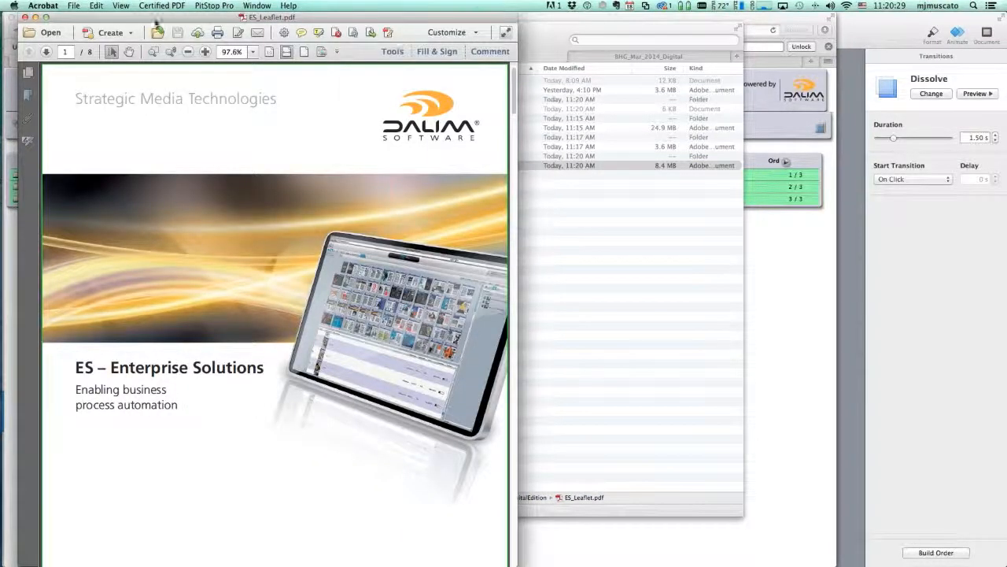
left_click_drag(156, 21, 150, 22)
key("super+0")
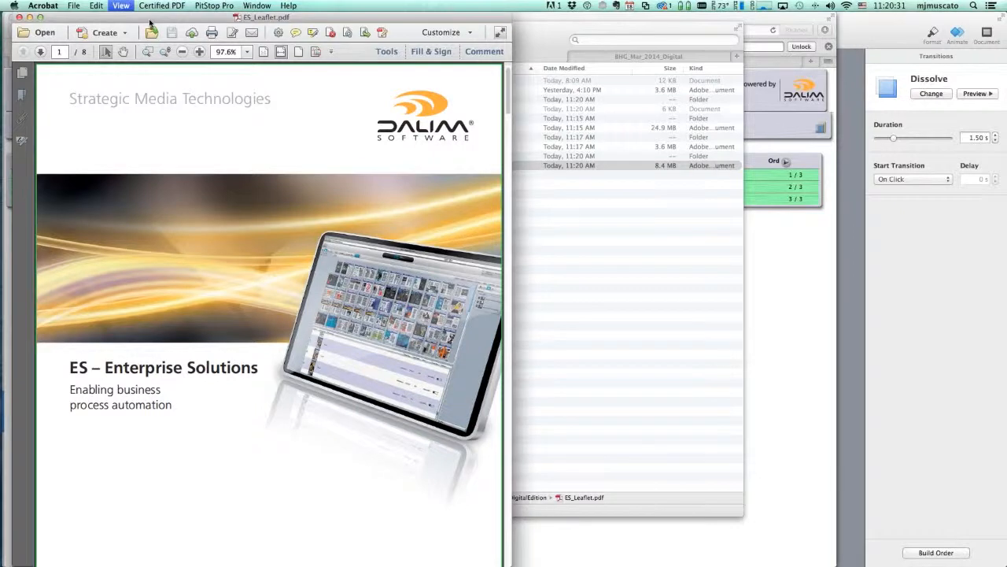
In Print Production's Output Preview, show only DeviceCMYK objects, then only RGB objects
left_click(386, 52)
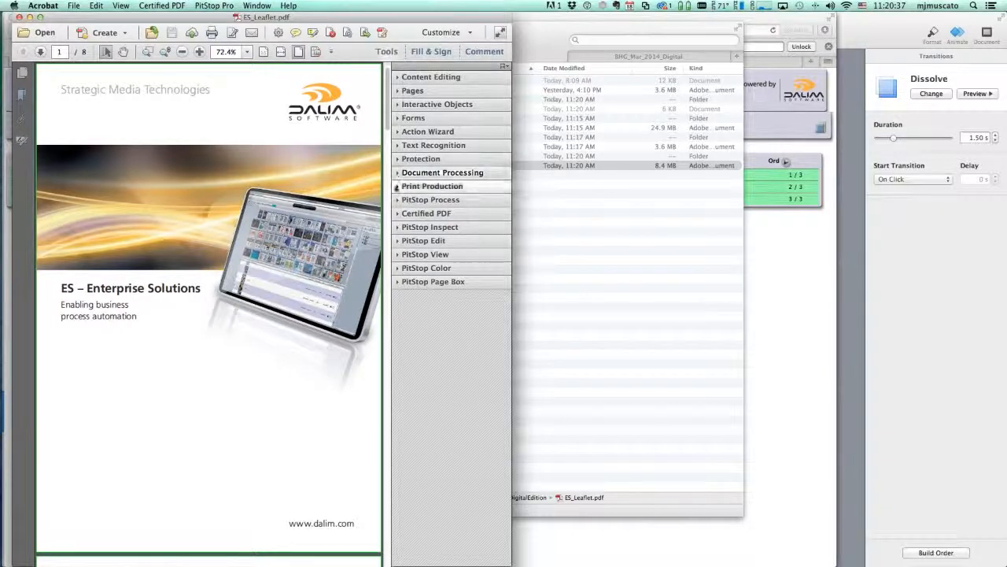
left_click(397, 186)
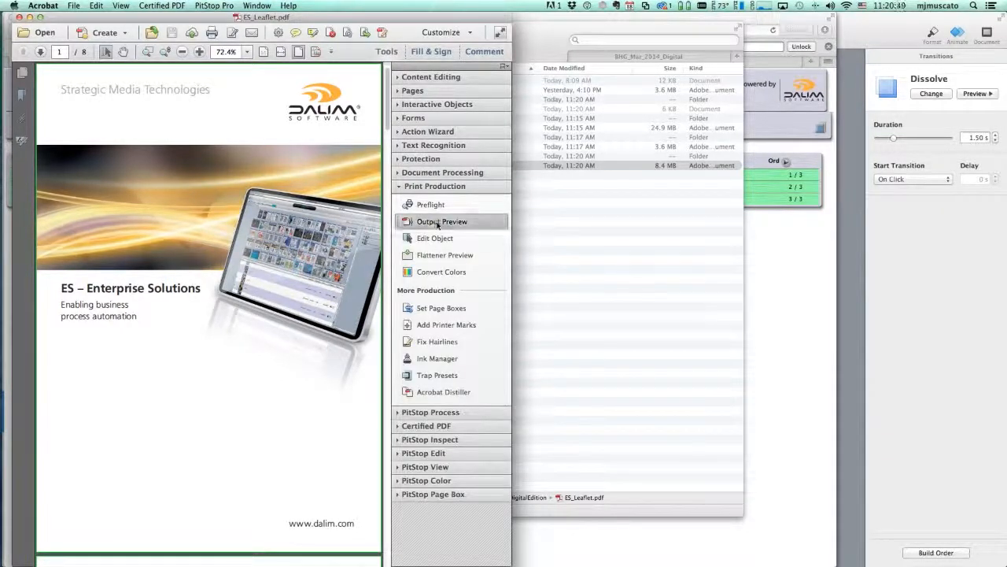
left_click(437, 222)
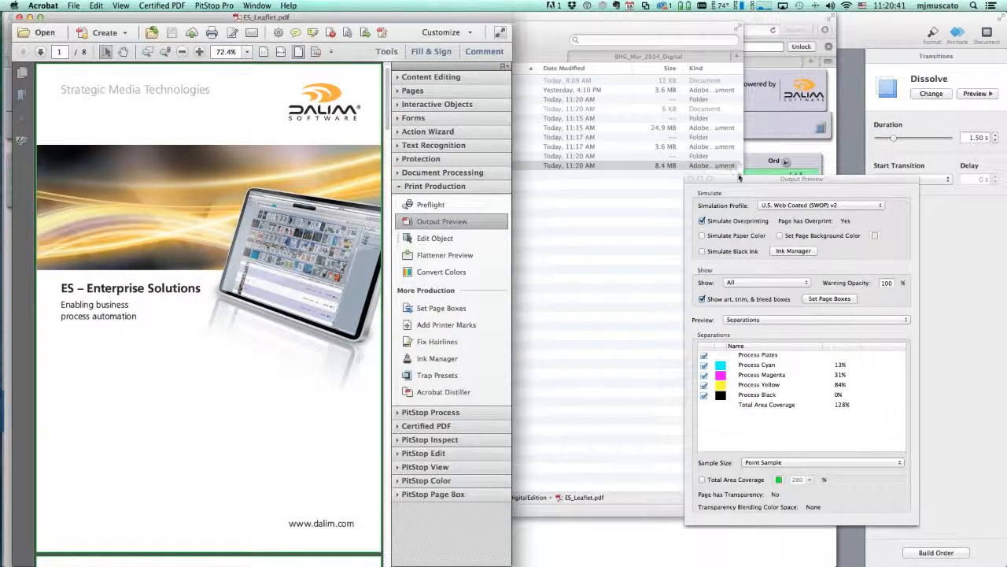
left_click_drag(739, 178, 594, 92)
left_click(618, 197)
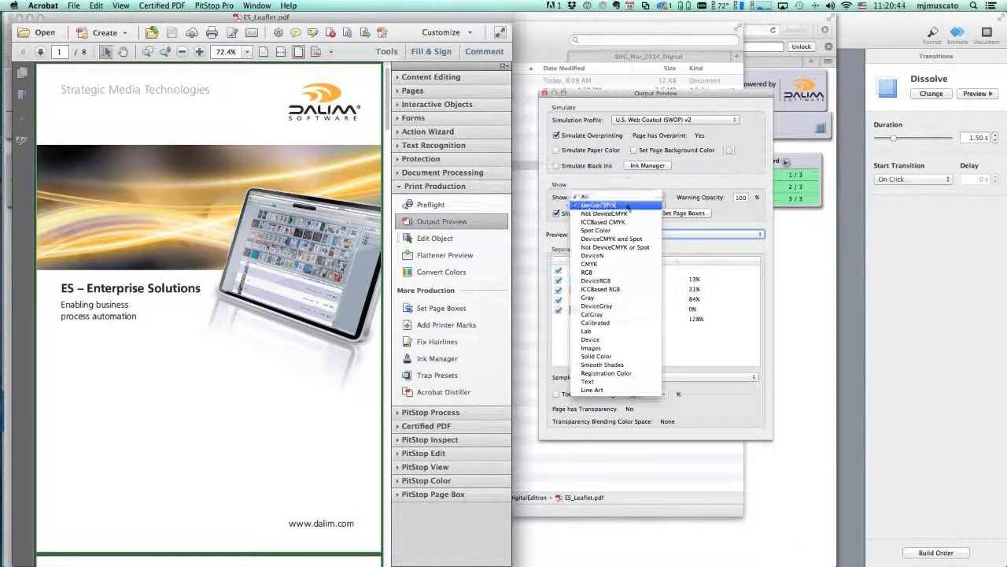
left_click(628, 207)
left_click(644, 198)
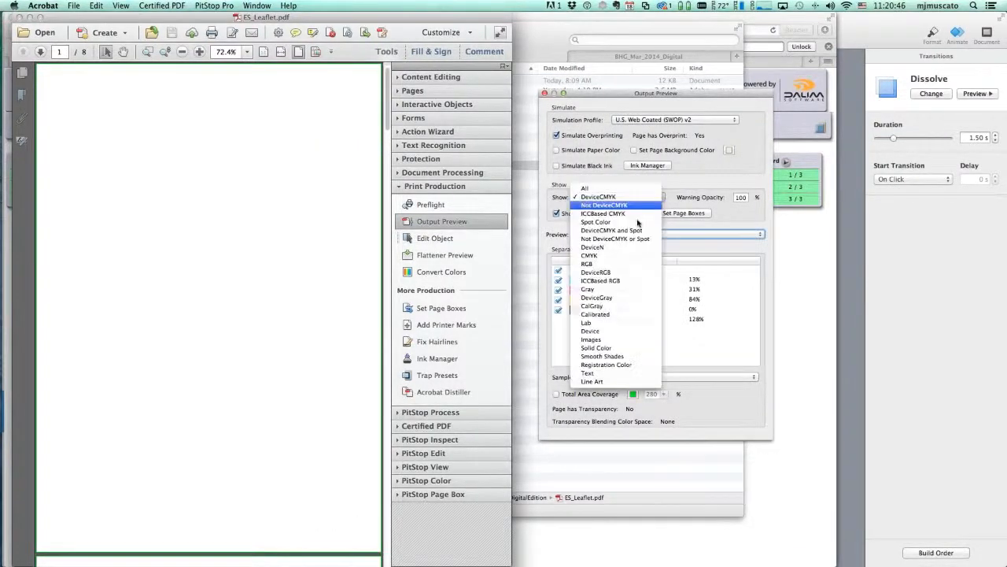
left_click(606, 264)
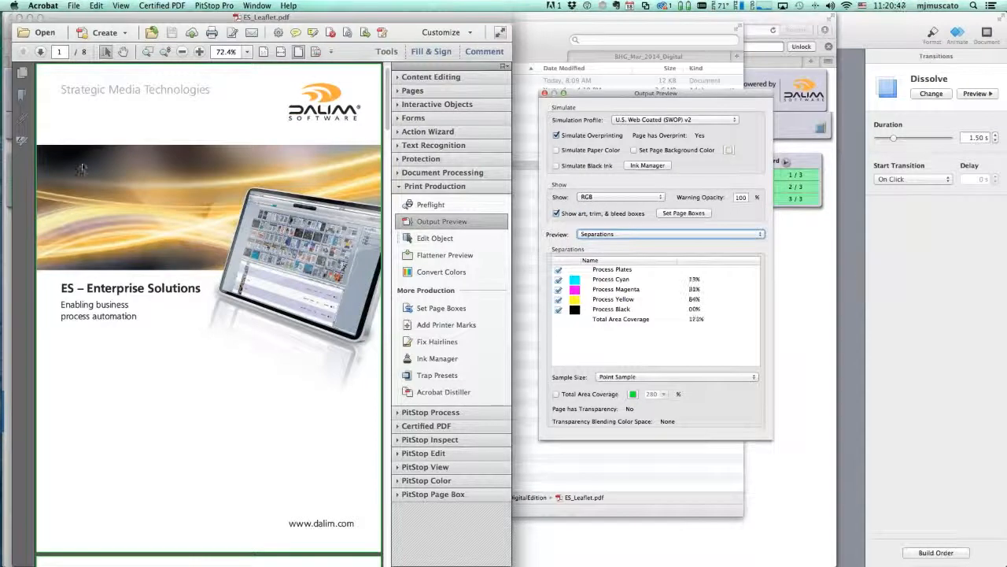
Close Output Preview and quit Acrobat
left_click(544, 93)
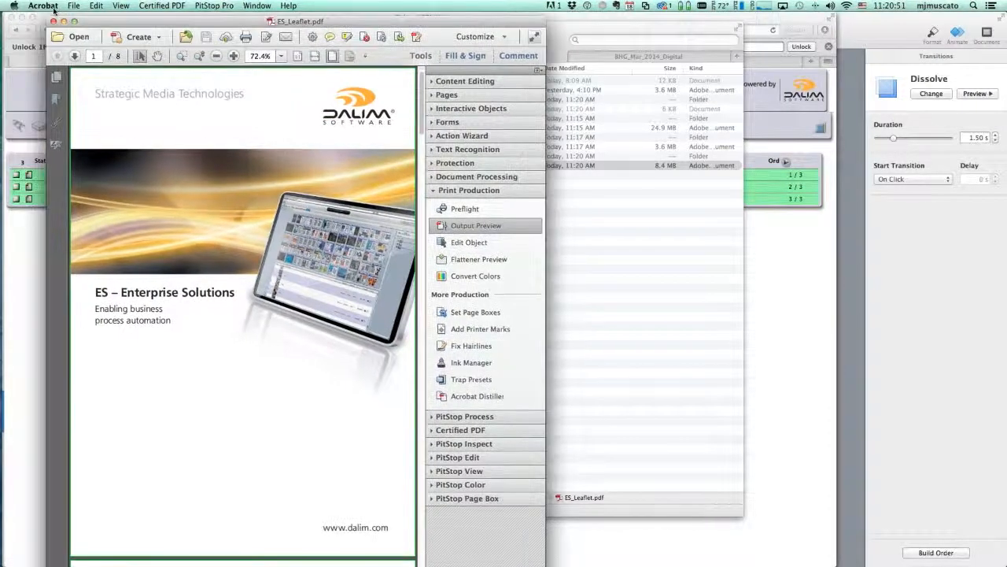
left_click(43, 6)
left_click(78, 124)
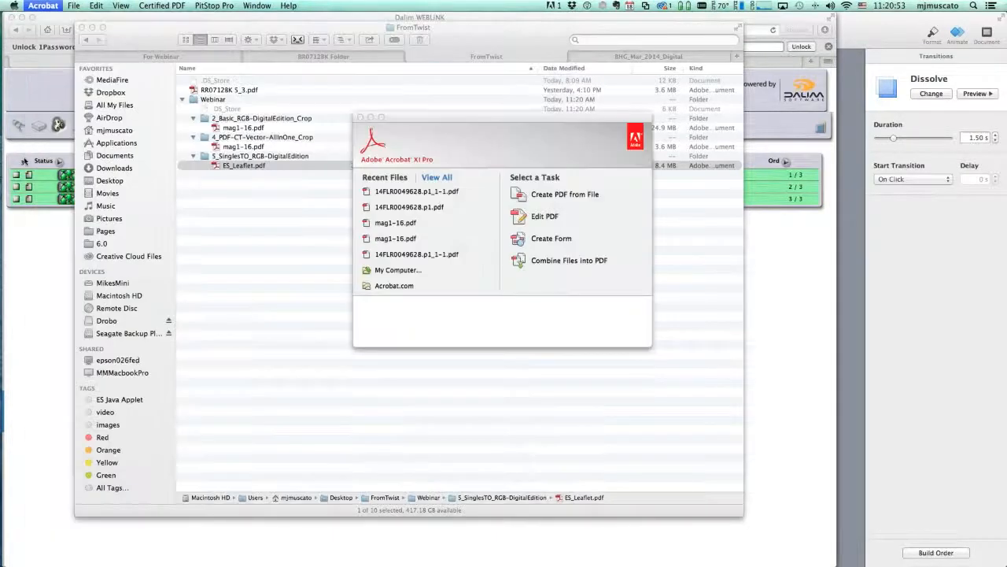
Switch to Adobe InDesign CC with the RR07128K.indd burger cover open
key("super+Tab")
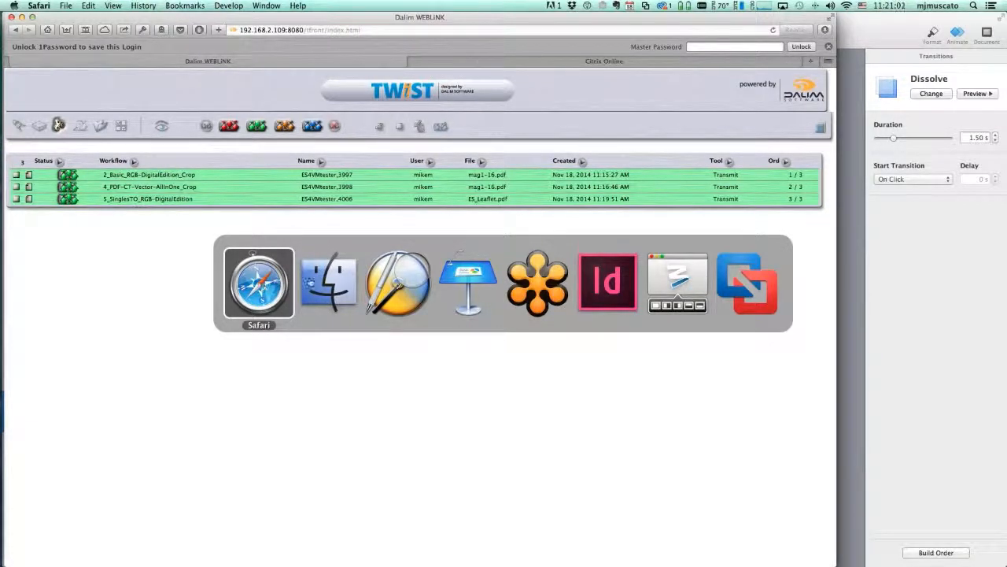
left_click(621, 272)
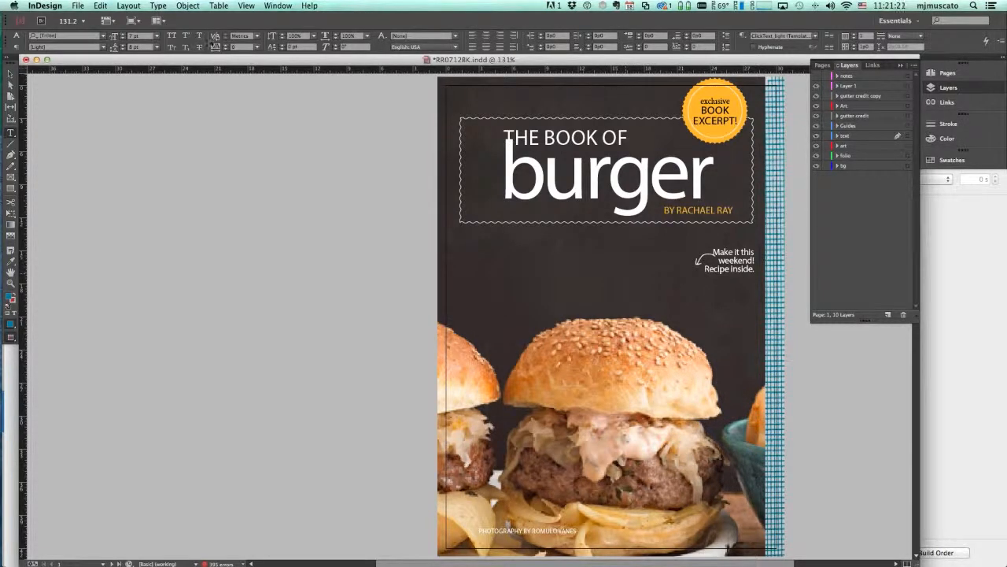
Test the TWIST Link connection to server 192.168.2.109 and save the preferences
left_click(59, 6)
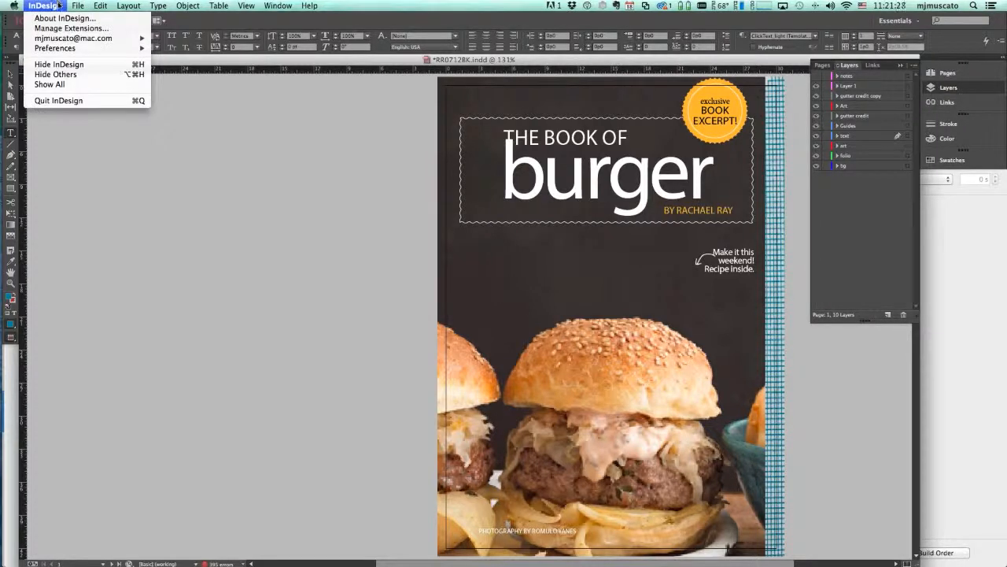
mouse_move(94, 48)
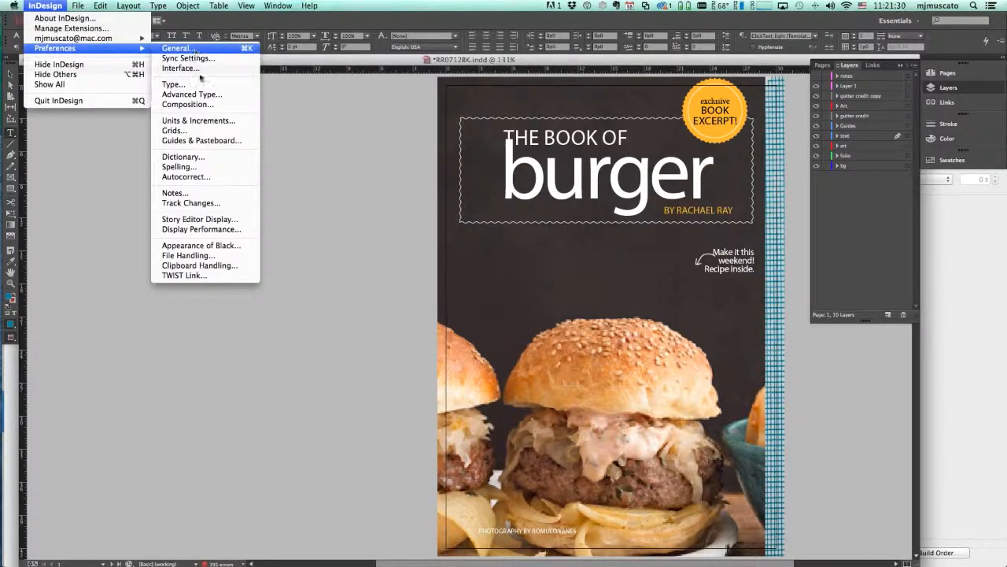
left_click(202, 276)
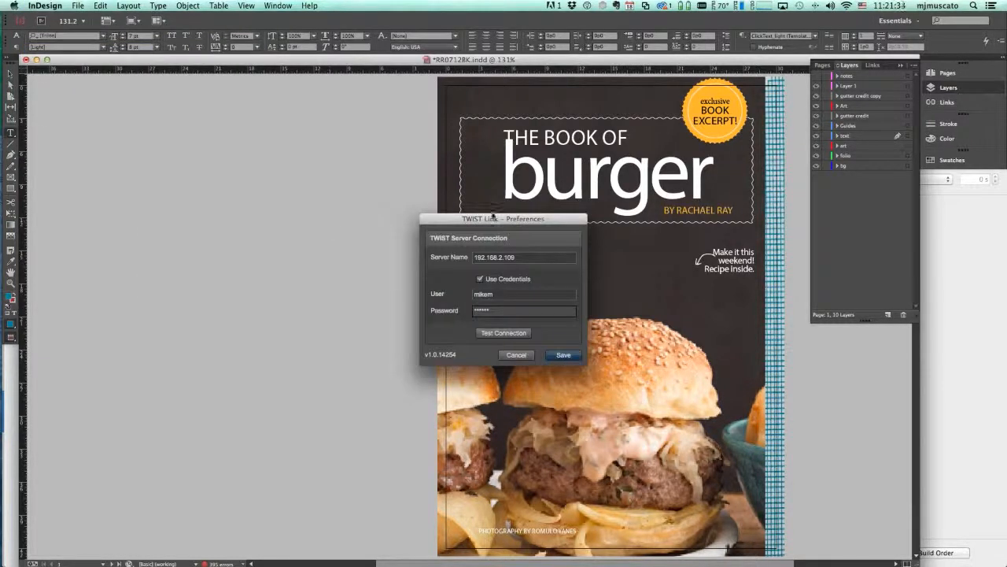
left_click_drag(558, 219, 368, 89)
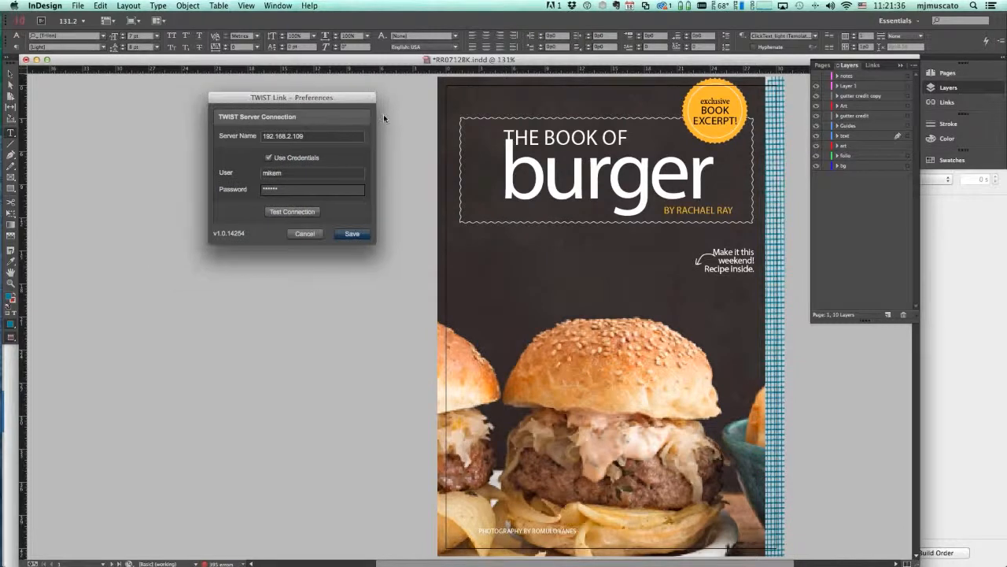
left_click(299, 213)
left_click(351, 233)
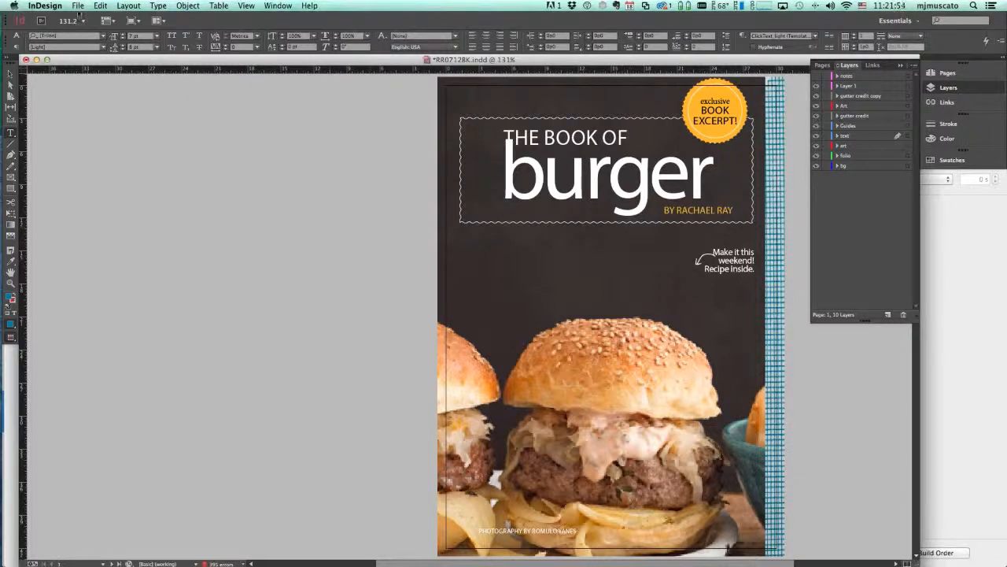
Start Export to TWIST and open the FromID workflow's configuration settings
left_click(78, 6)
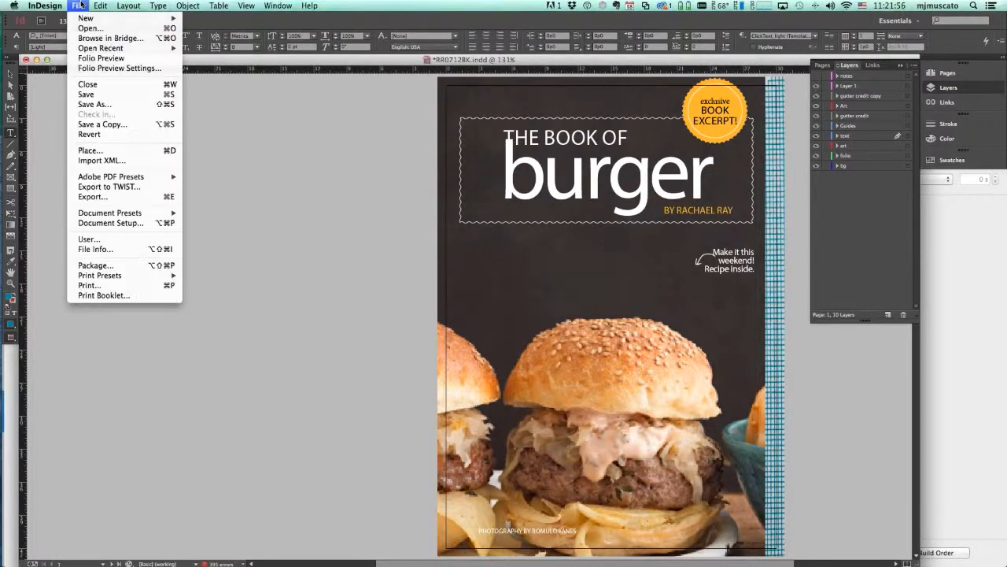
left_click(118, 188)
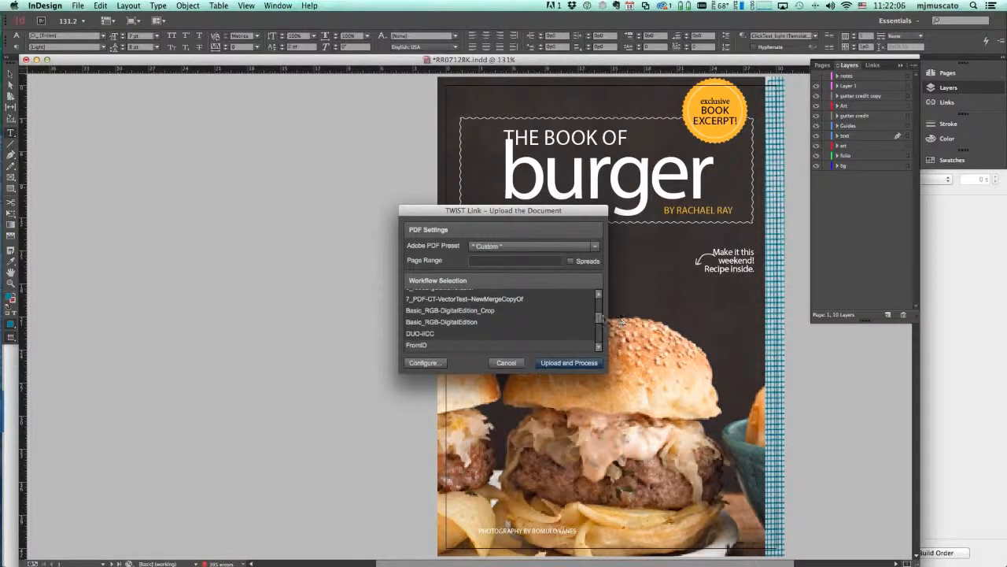
left_click_drag(599, 319, 601, 308)
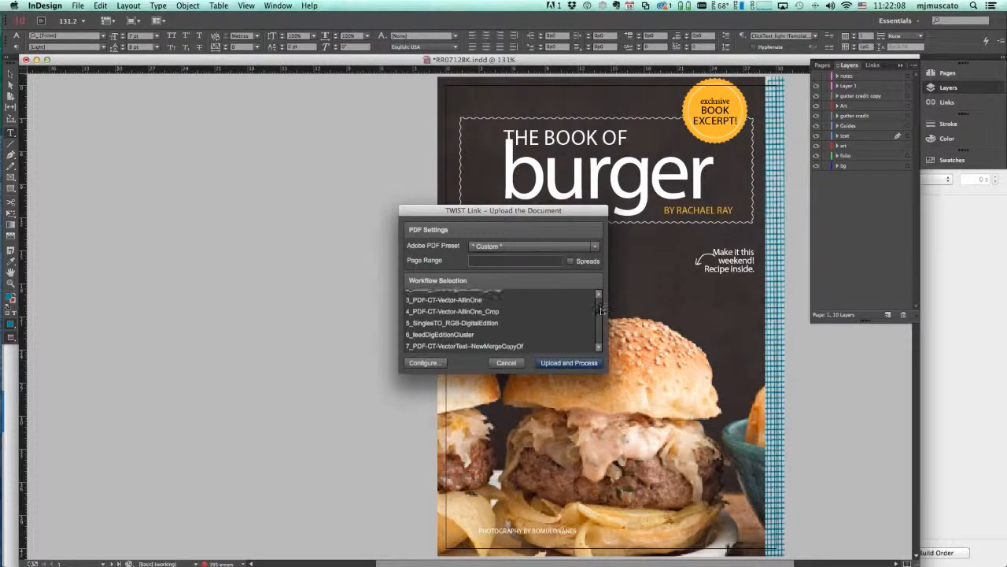
scroll(446, 321, "down", 5)
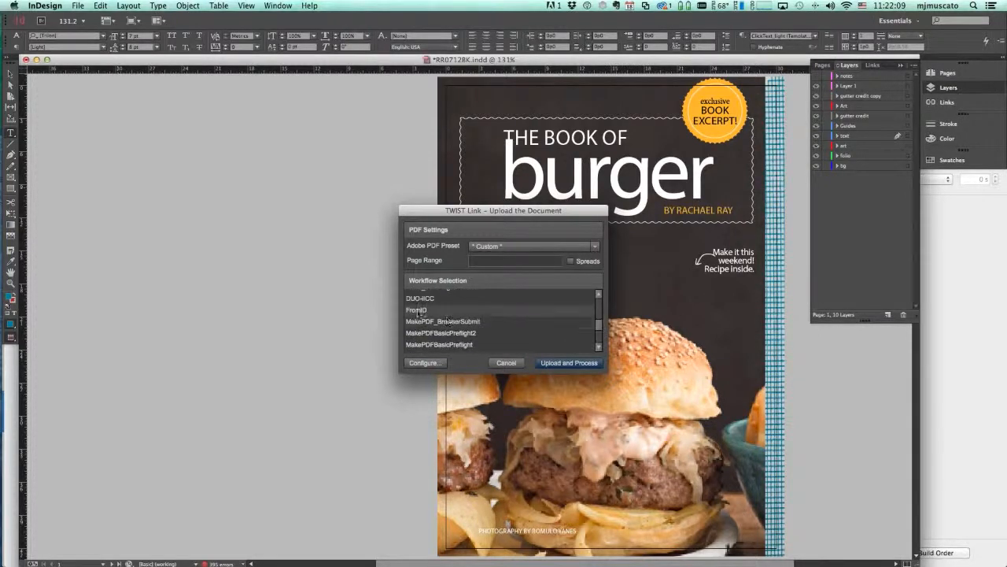
left_click(425, 362)
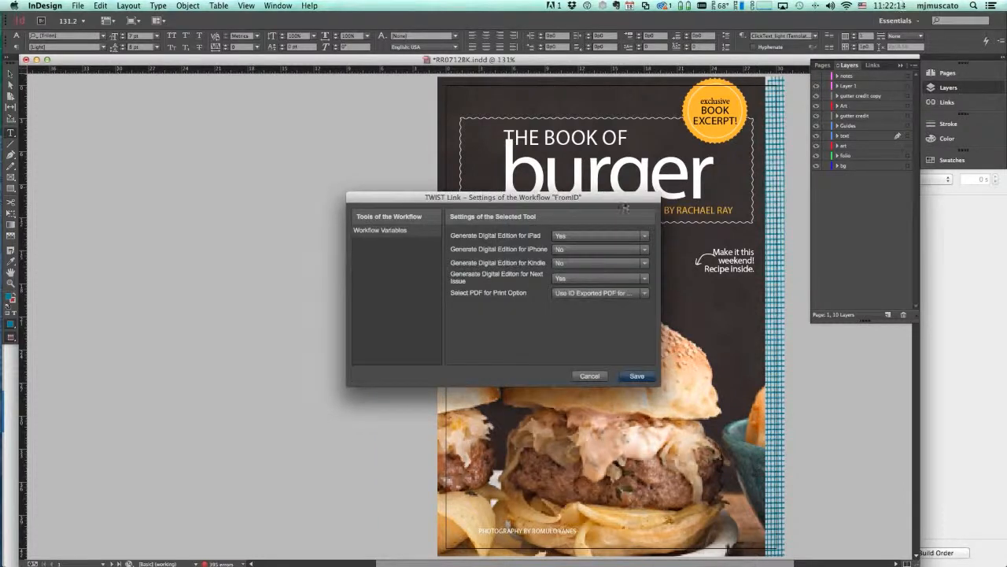
Keep the InDesign-exported print PDF and iPad edition Yes, then save the FromID settings
left_click_drag(626, 197, 355, 214)
left_click_drag(356, 185, 359, 179)
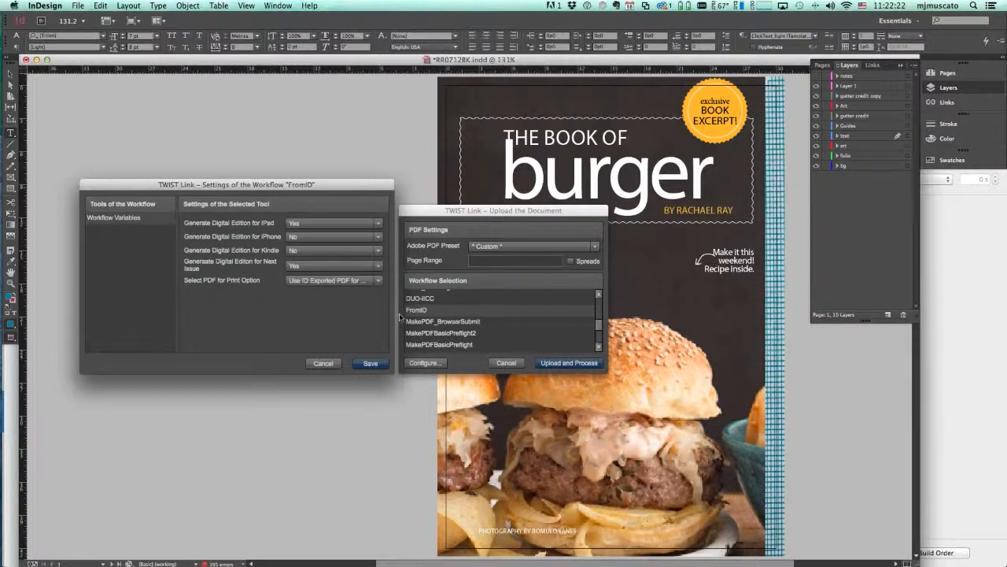
left_click(378, 283)
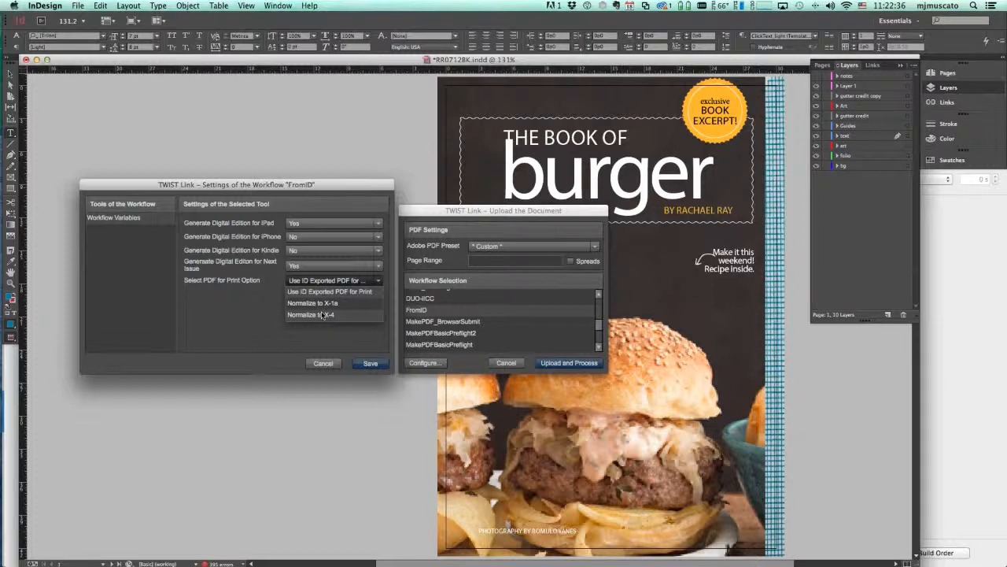
left_click(362, 292)
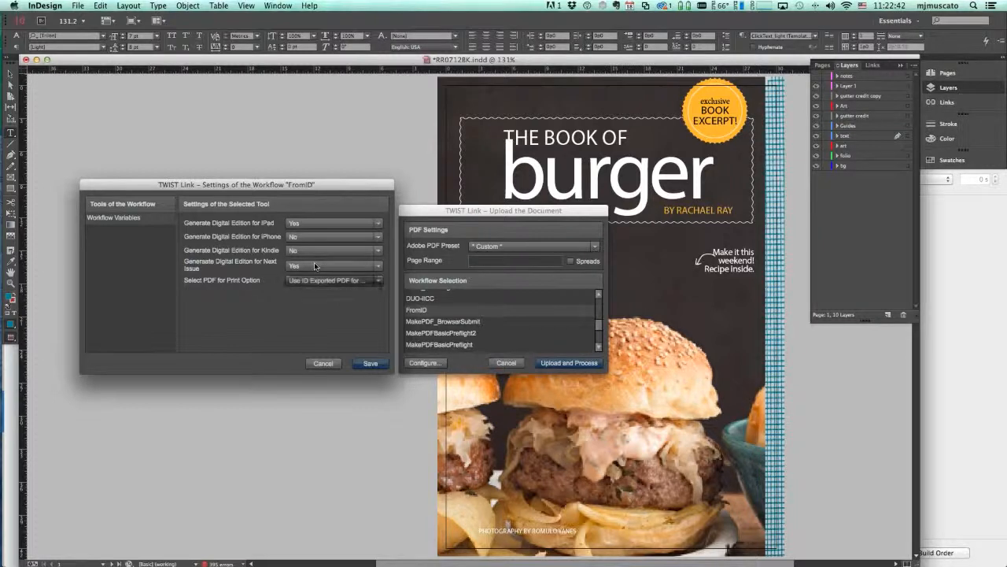
left_click(377, 225)
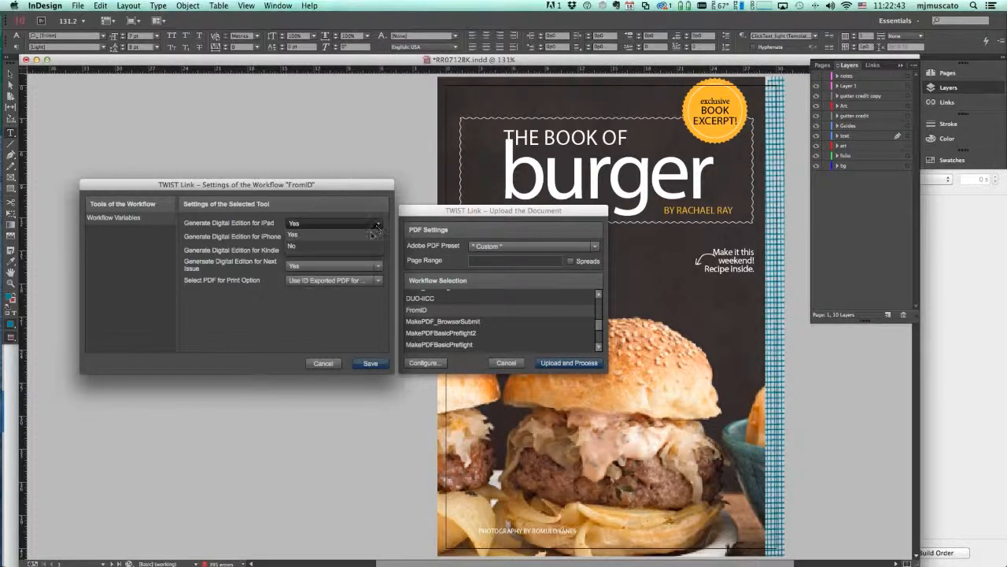
left_click(364, 236)
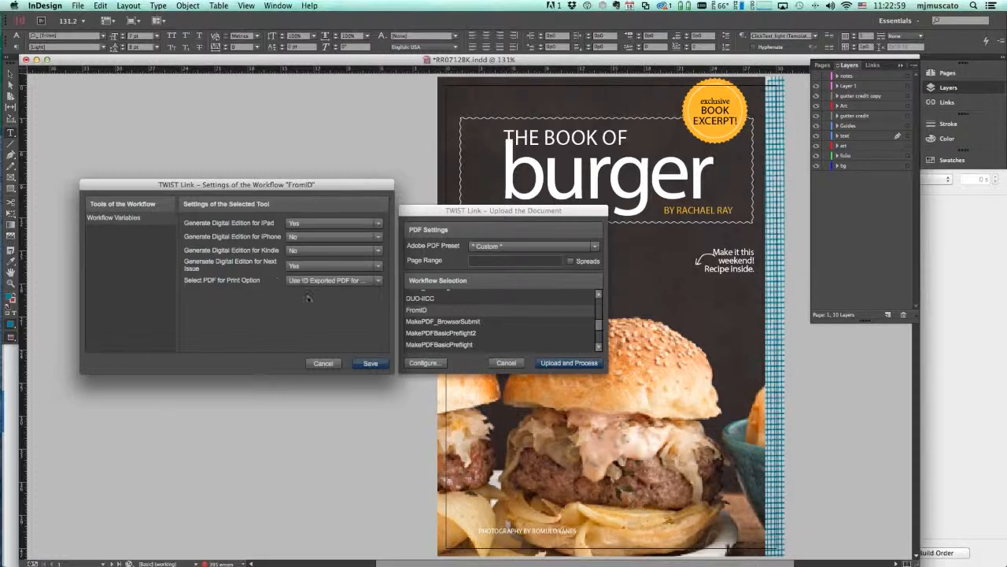
left_click(370, 363)
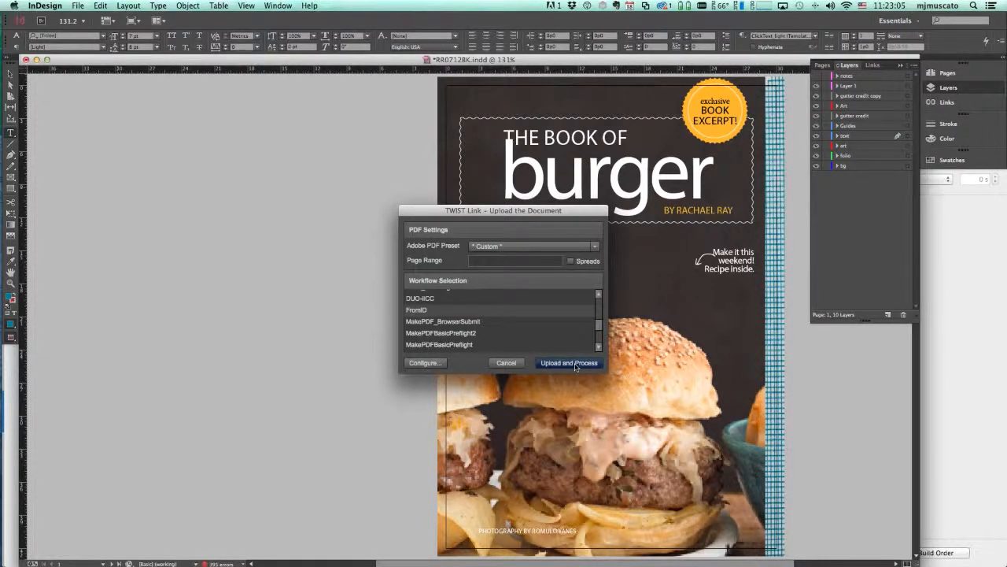
Set colour and grayscale images to Do Not Downsample in the TWIST PDF compression settings
left_click(574, 363)
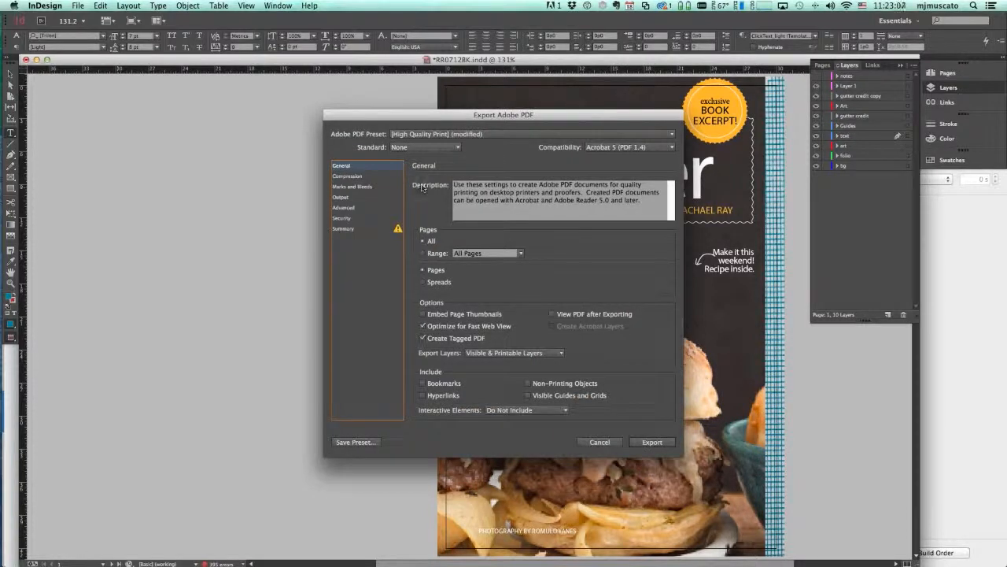
left_click(361, 178)
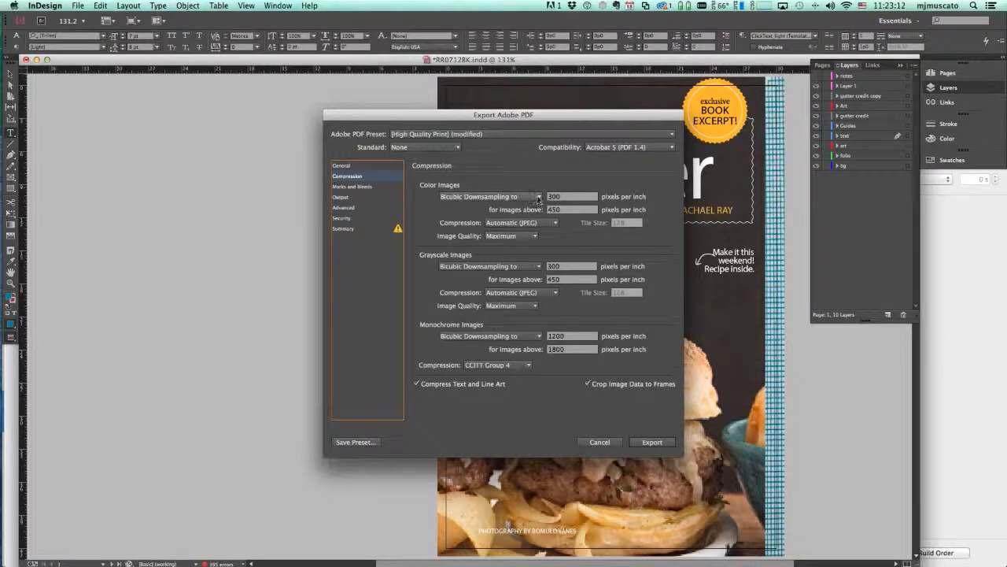
left_click(492, 196)
left_click(496, 196)
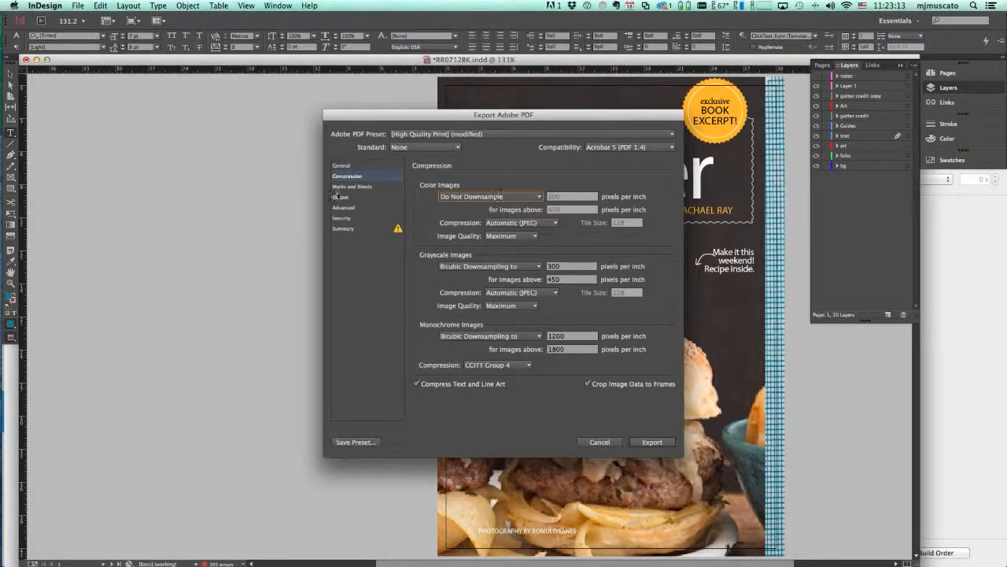
left_click(537, 267)
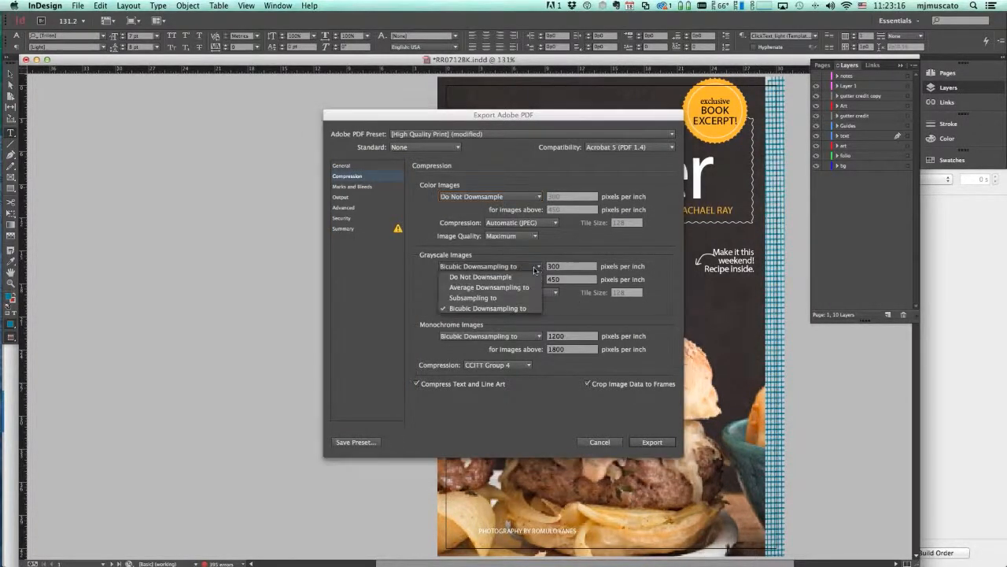
left_click(496, 279)
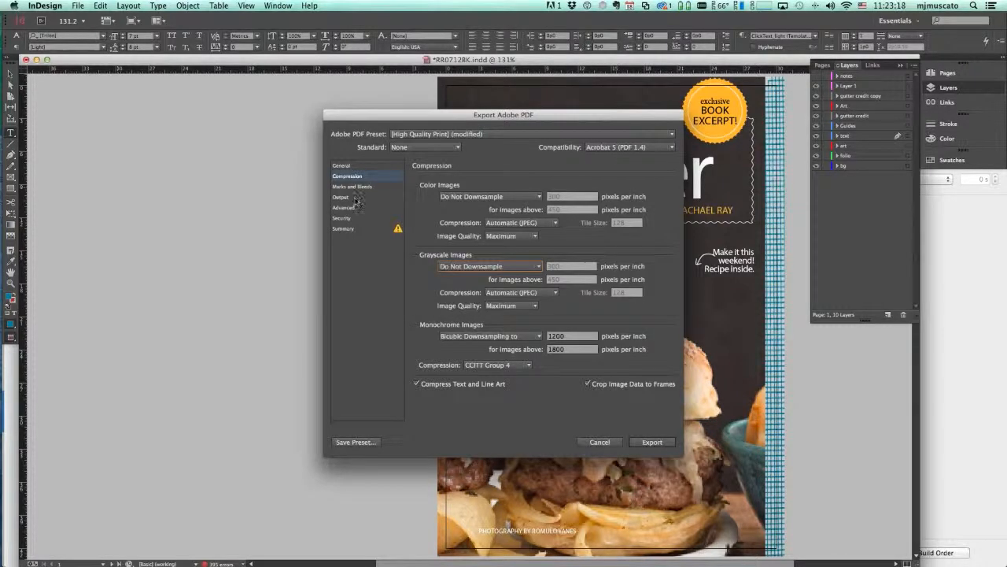
Export the PDF to TWIST, continuing past the missing-links warning
left_click(354, 197)
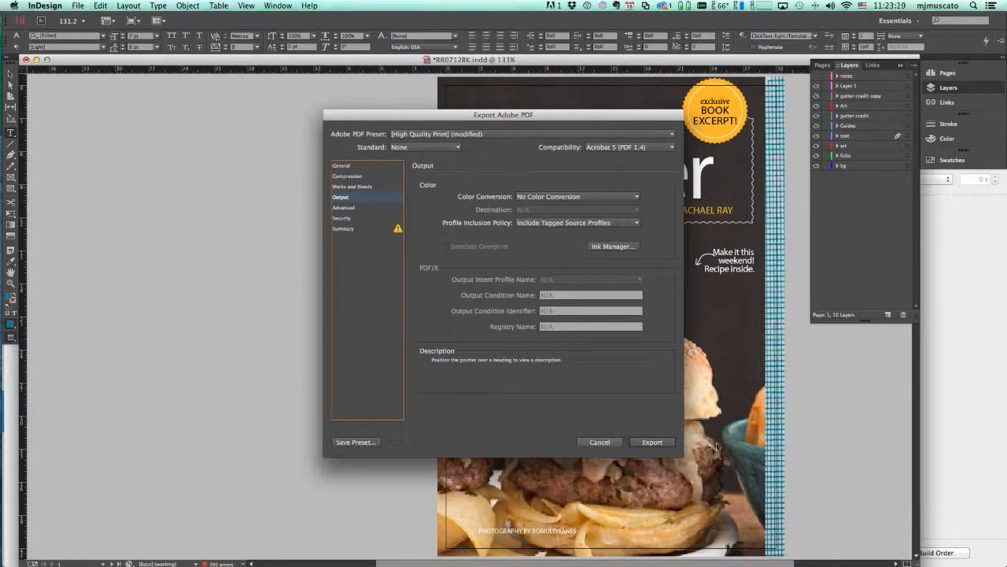
left_click(654, 442)
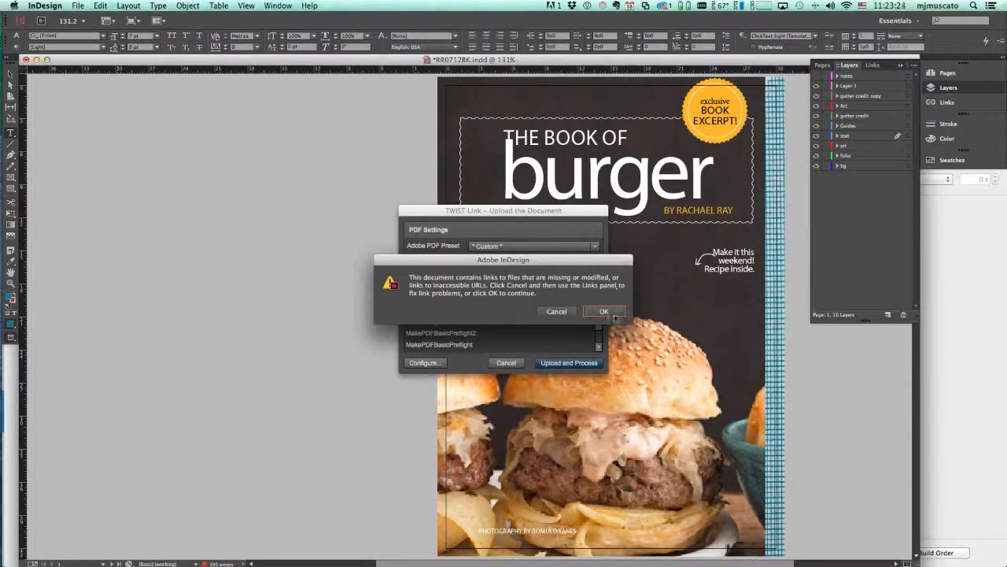
left_click(610, 314)
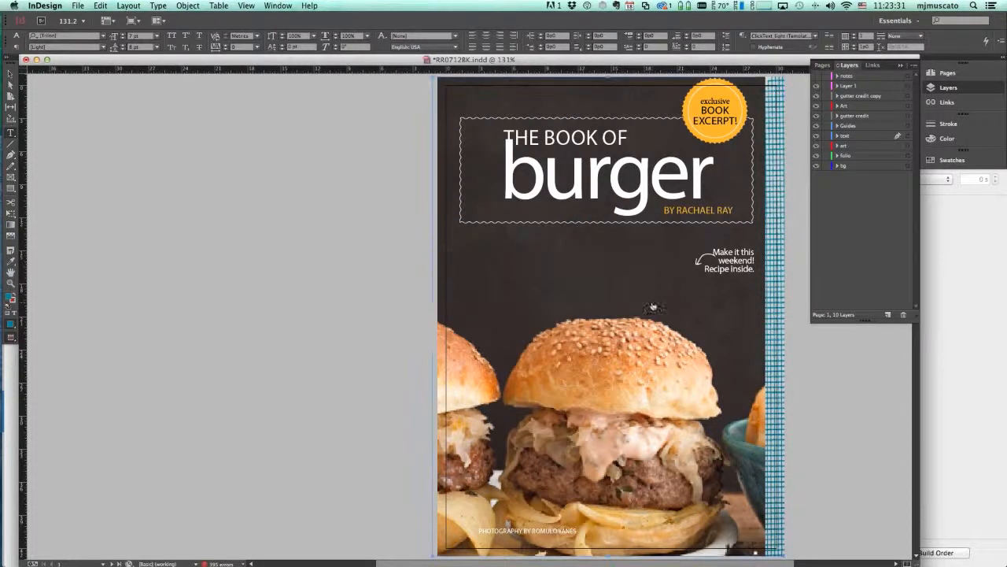
Check the Processes list in TWiST Editor, then bring the FromTwist folder in Finder to the front
key("super+Tab")
key("super+Tab")
key("super+Tab")
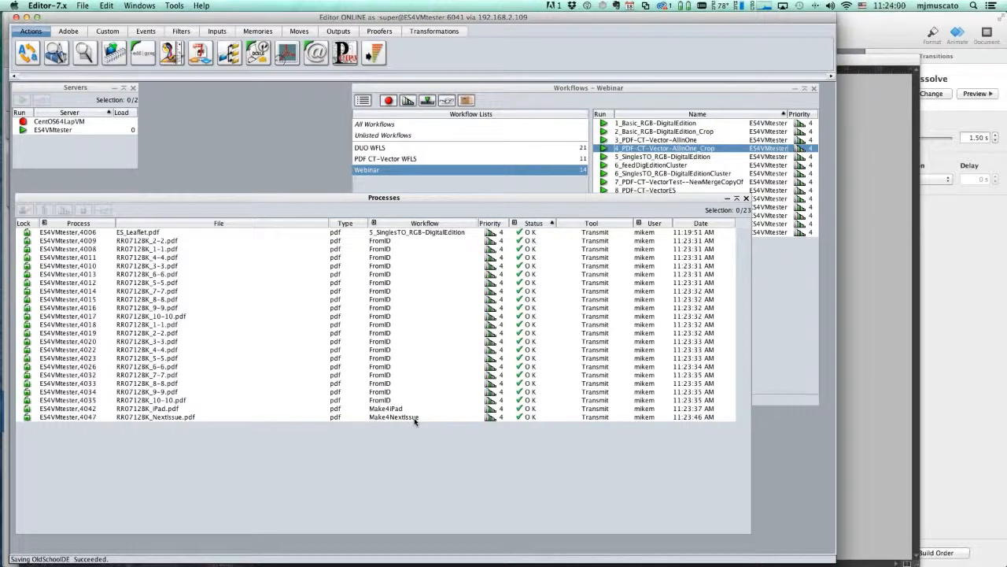
key("super+Tab")
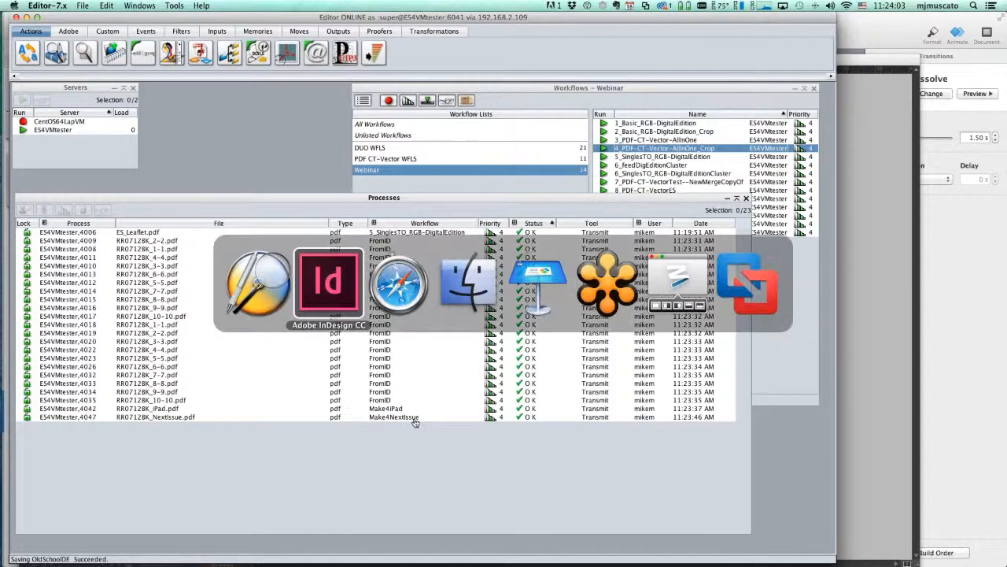
key("super+Tab")
key("super+Tab")
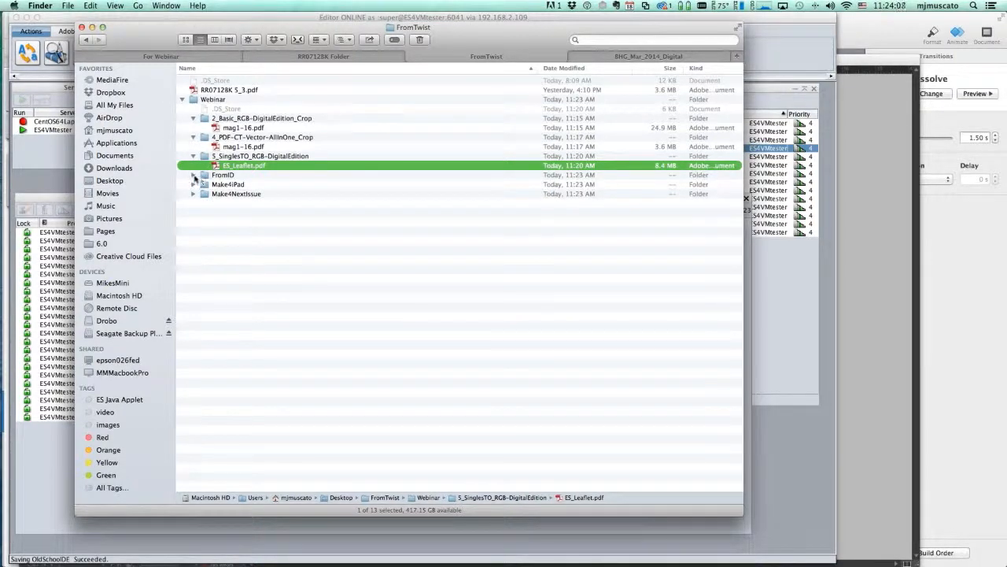
Expand FromID and ForPrint and step through the RR07128K page PDFs
left_click(195, 178)
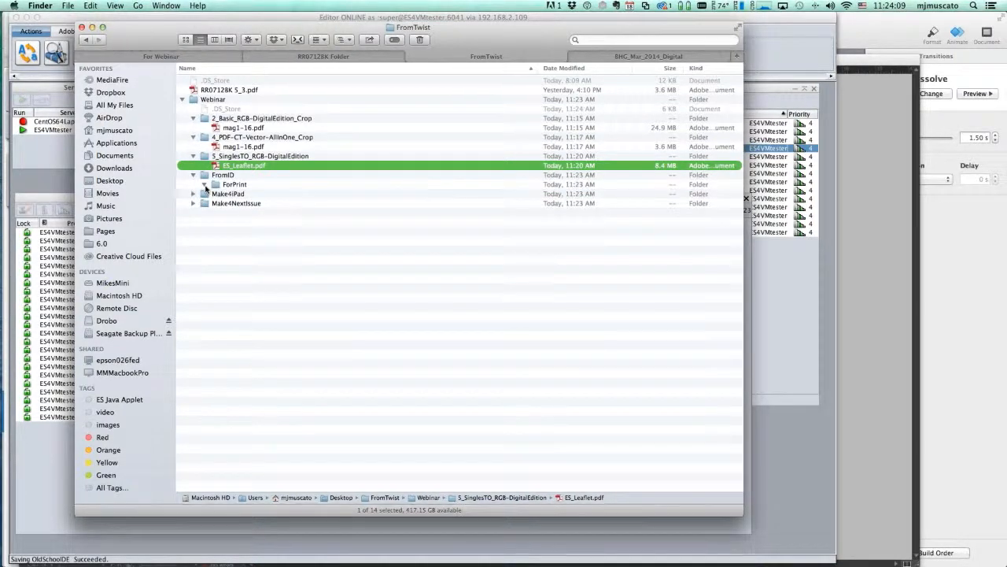
left_click(204, 184)
left_click(273, 203)
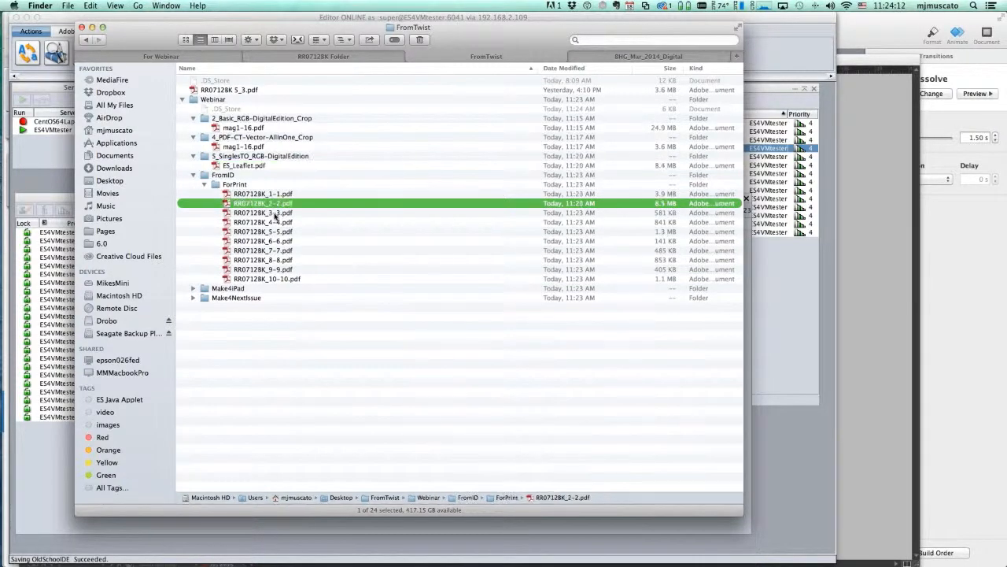
key("Down")
key("Down")
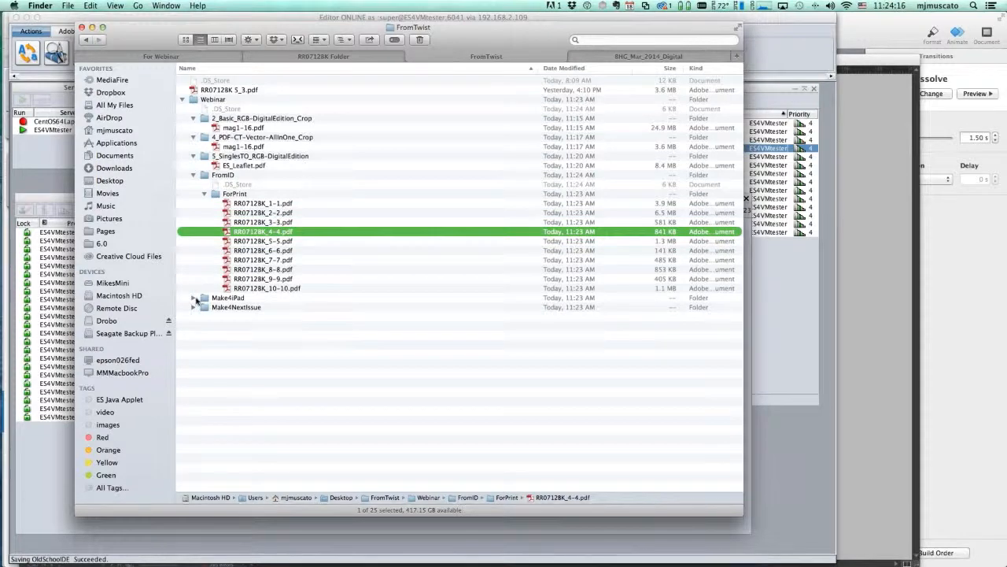
Expand Make4iPad and Make4NextIssue and select RR07128K_iPad.pdf and RR07128K_NextIssue.pdf
left_click(193, 296)
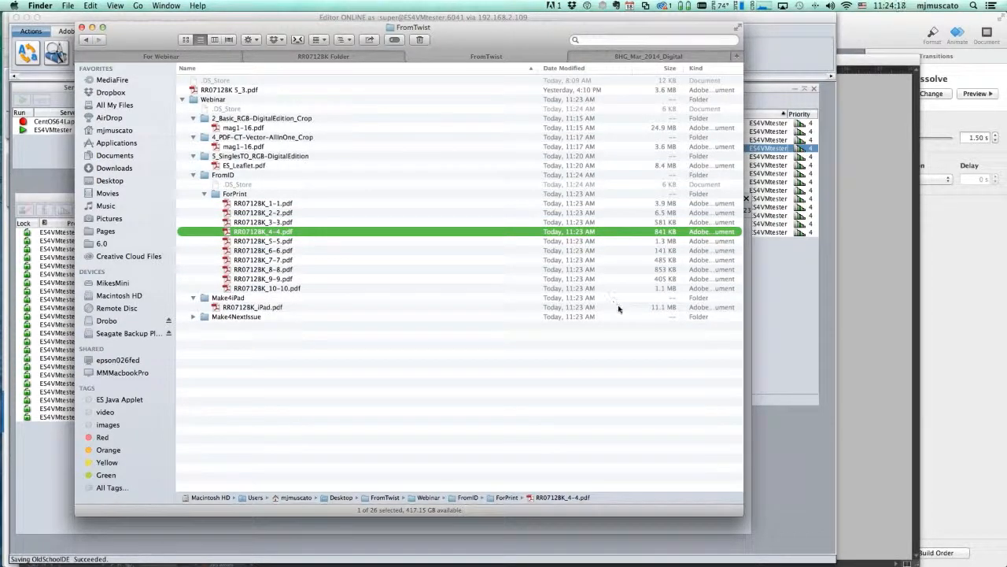
left_click(194, 316)
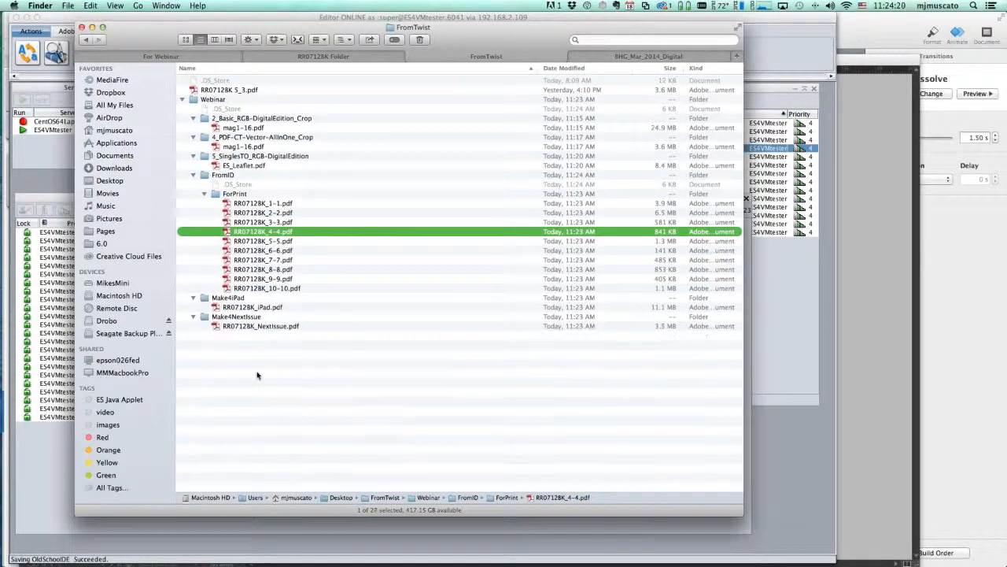
left_click(665, 326)
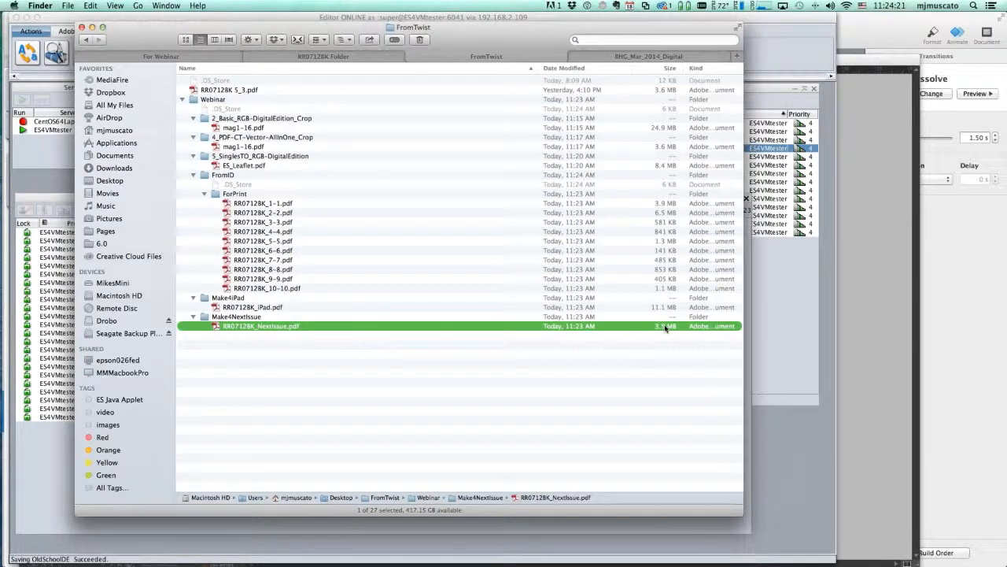
key("Up")
key("Up")
left_click(678, 326)
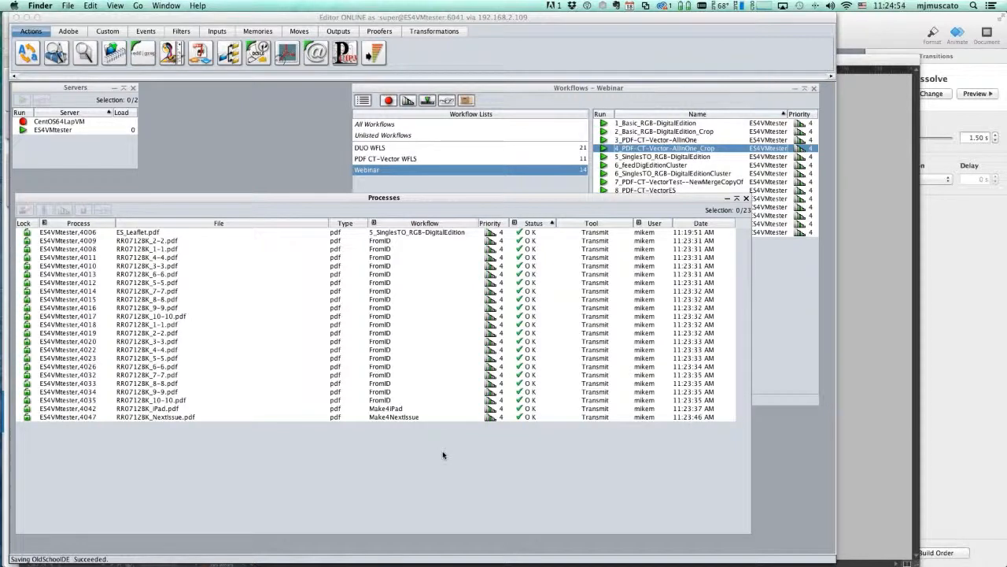
Return to InDesign and the RR07128K.indd burger book cover
key("super+Tab")
key("super+Tab")
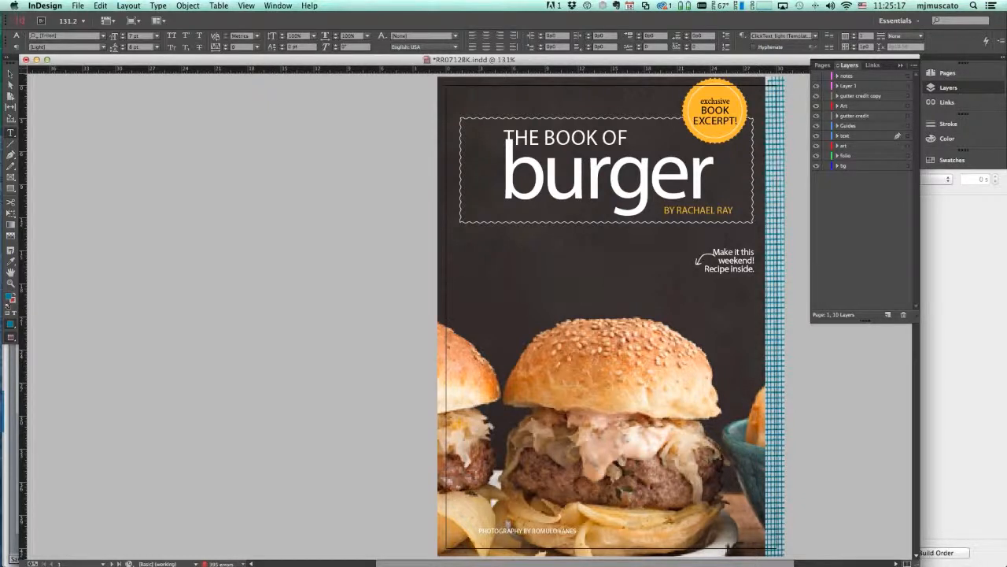
Bring the BHG_Mar_2014_Digital window into view, scroll its BHG0314 page PDFs, then move it aside
key("super+Tab")
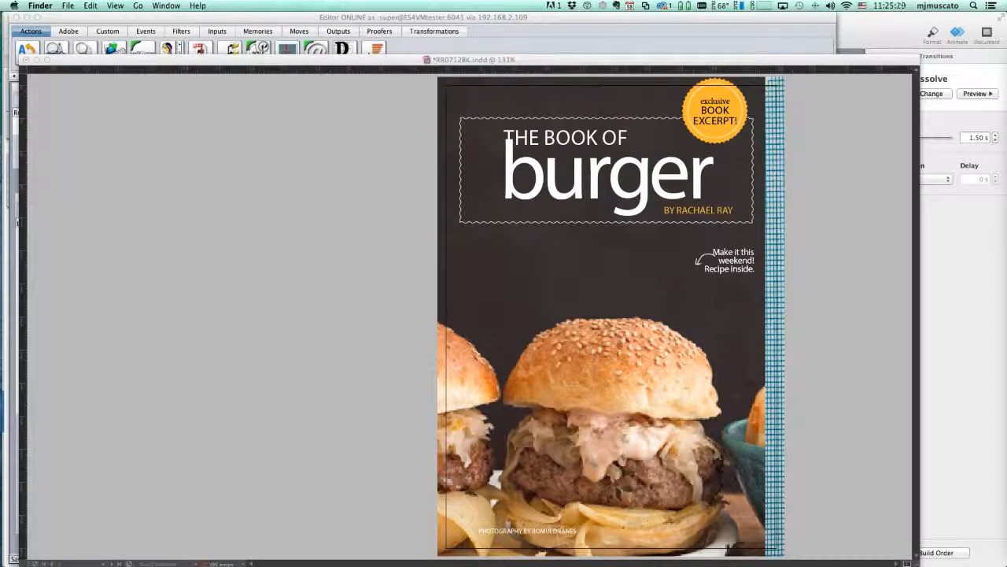
left_click_drag(1006, 79, 549, 28)
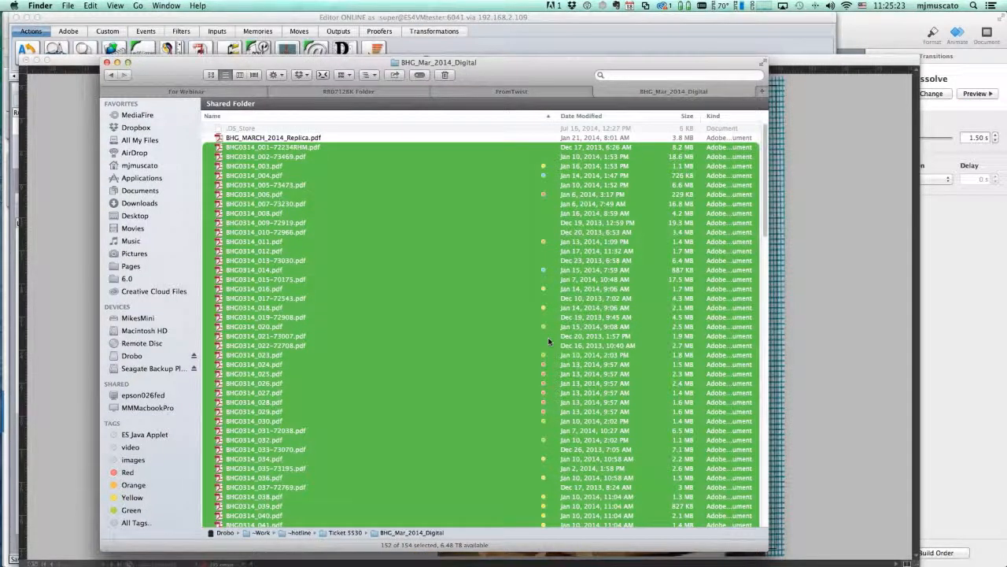
scroll(550, 340, "down", 3)
scroll(549, 341, "down", 2)
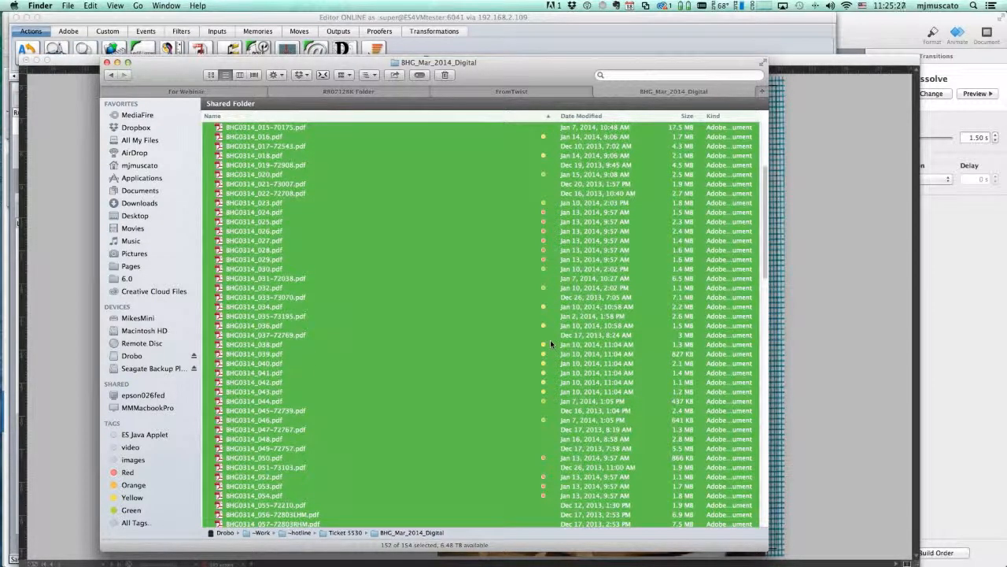
scroll(551, 342, "down", 15)
scroll(550, 340, "down", 3)
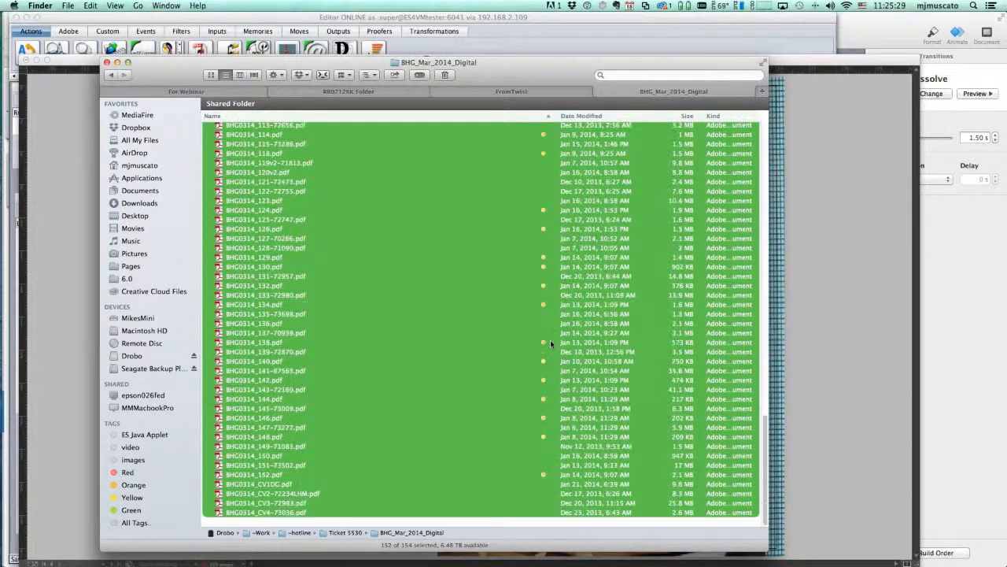
scroll(553, 312, "up", 18)
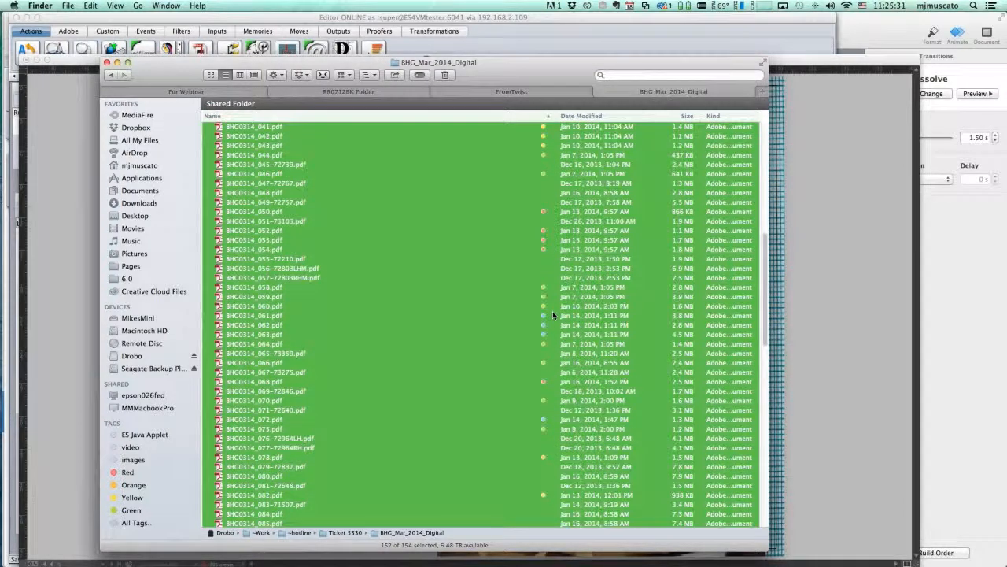
scroll(552, 312, "down", 4)
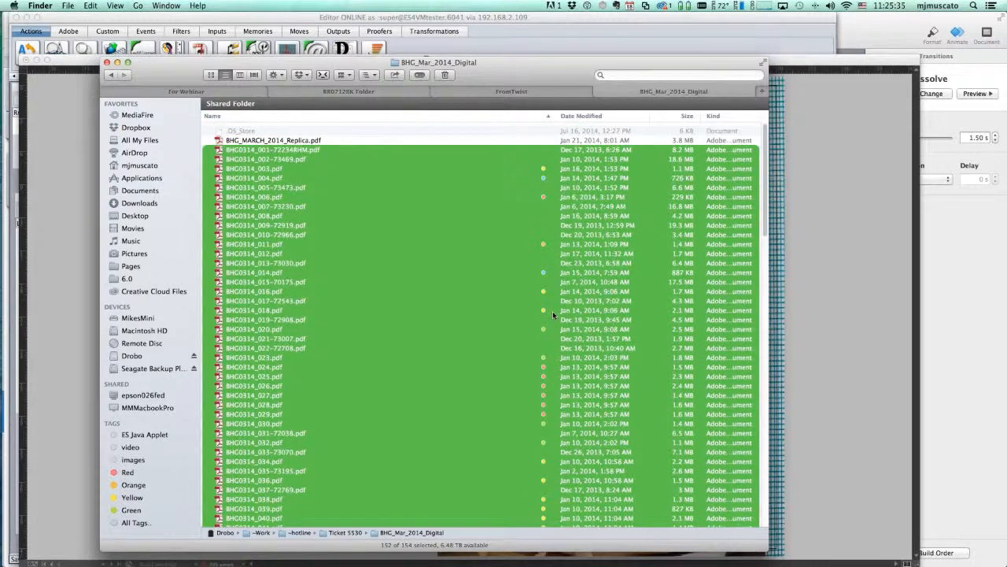
scroll(552, 311, "down", 1)
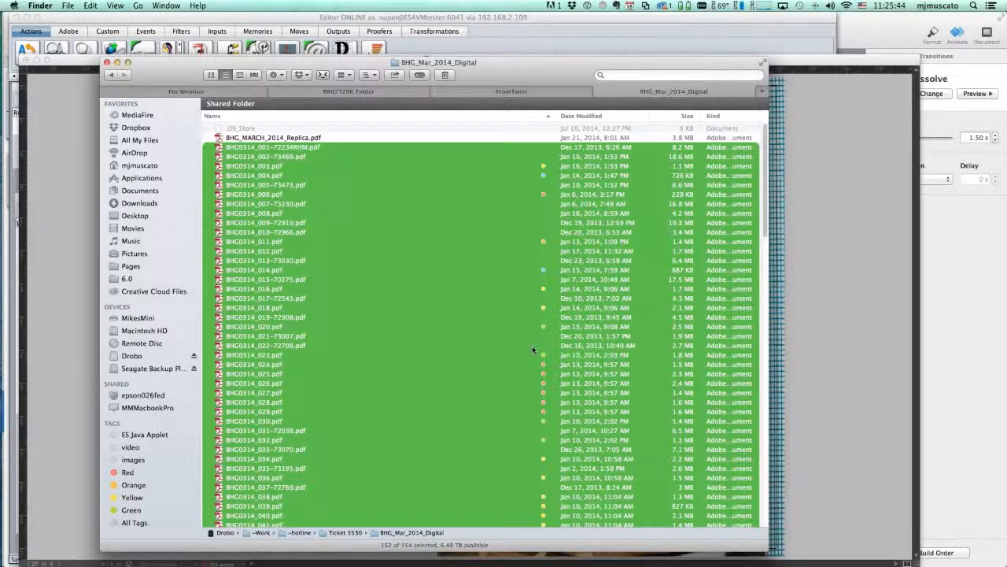
scroll(533, 350, "down", 10)
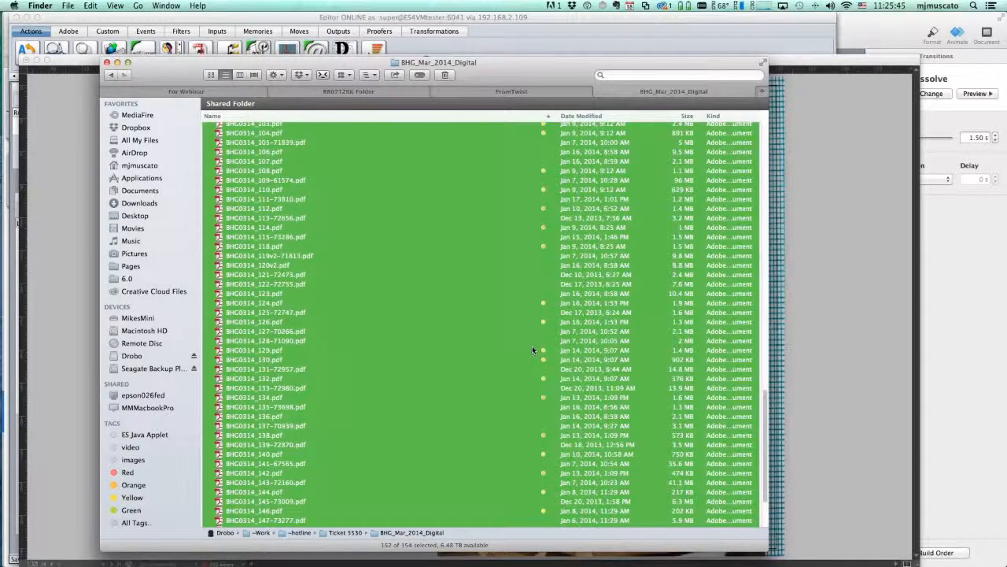
scroll(532, 349, "up", 10)
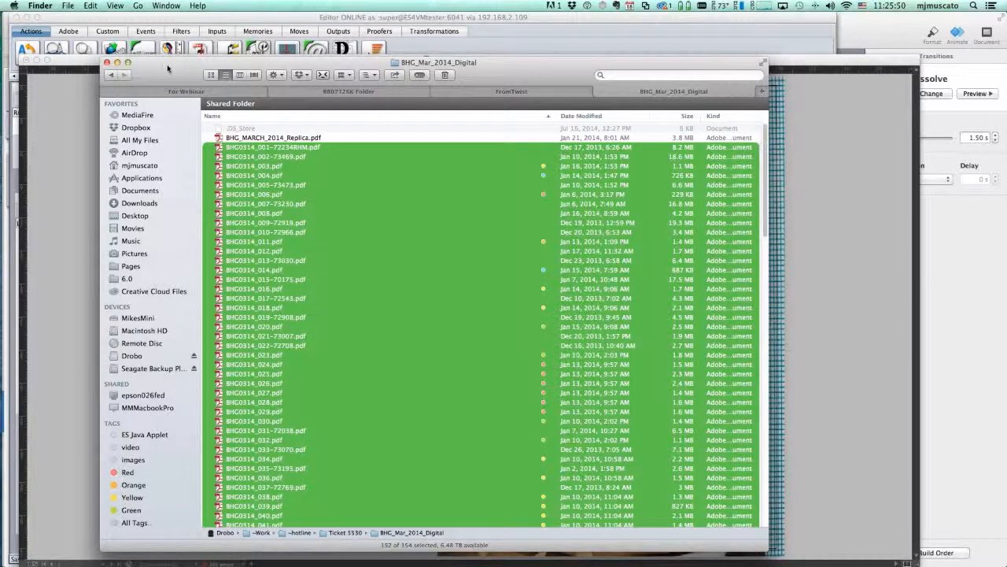
left_click_drag(206, 75, 222, 78)
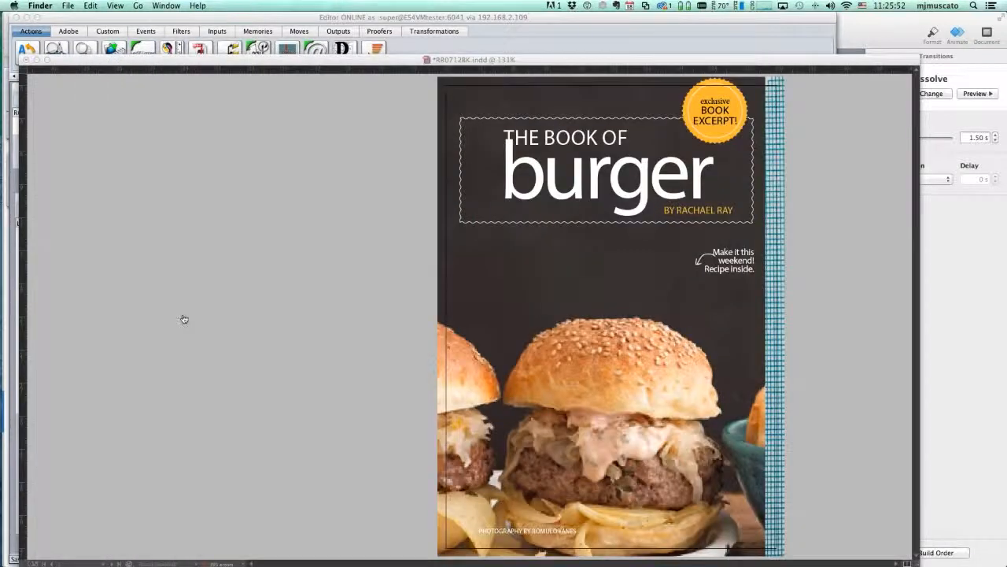
key("super+Tab")
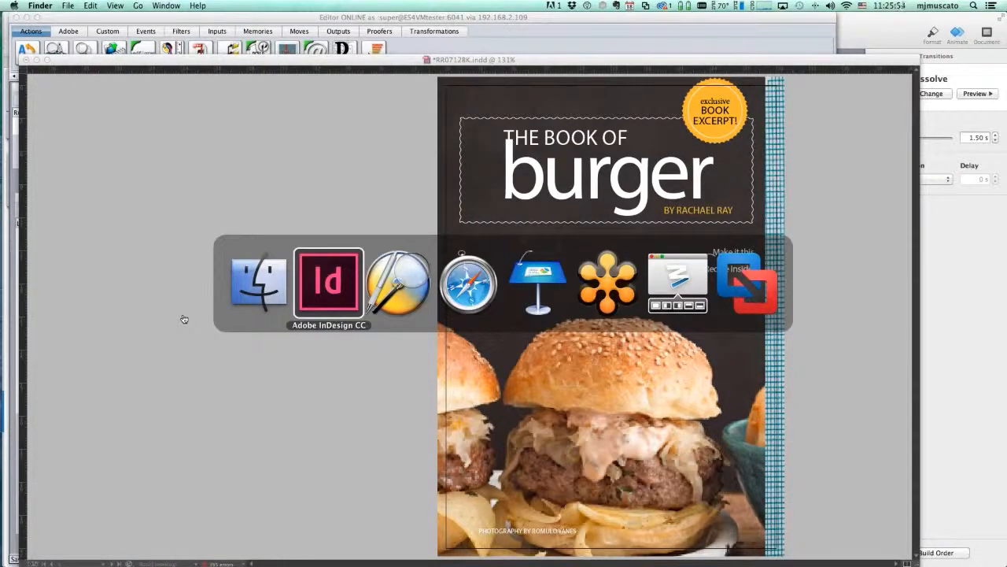
Open the StitchViaWeblinkUpload upload page from the WebLink workflow list
key("super+Tab")
key("super+Tab")
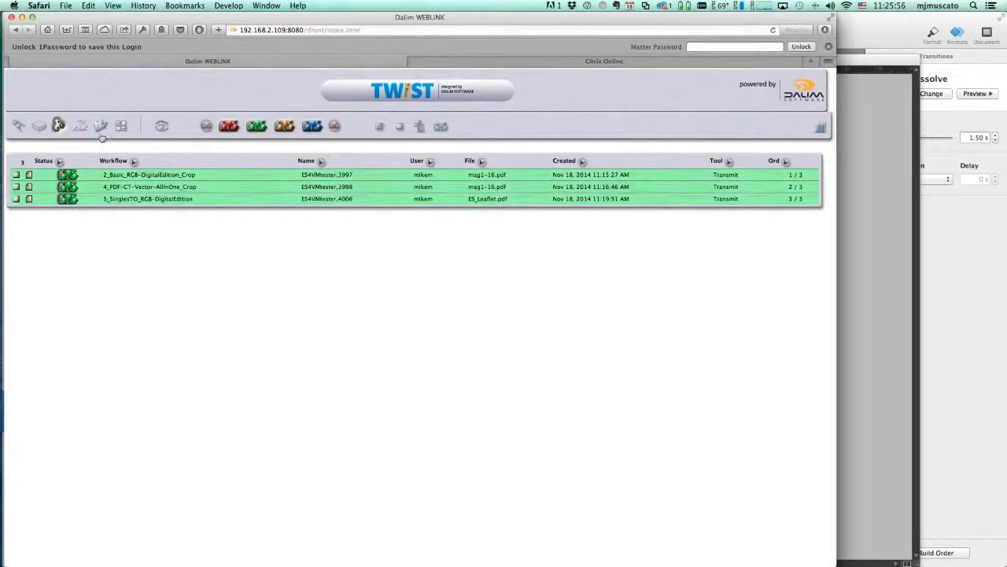
left_click(80, 126)
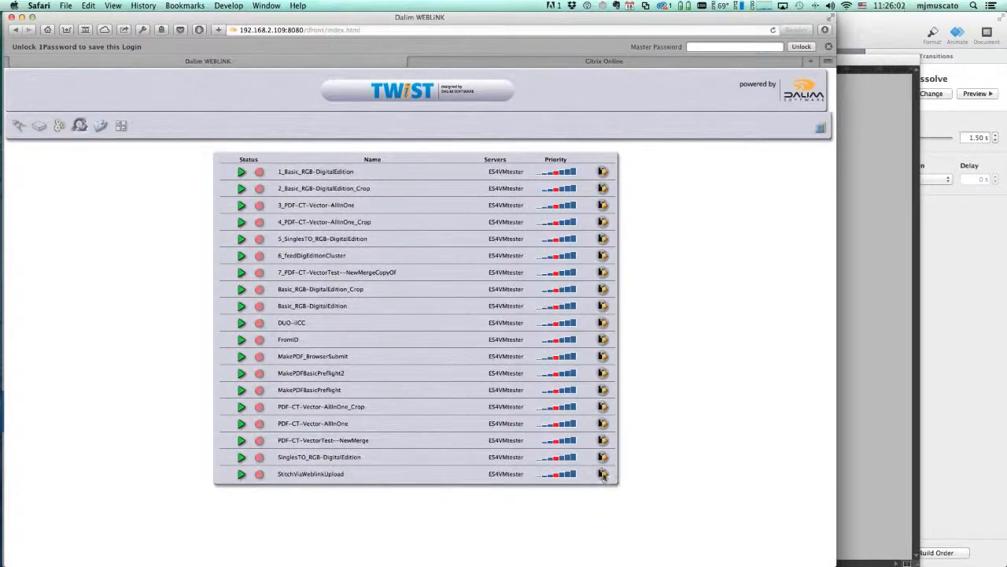
left_click(603, 474)
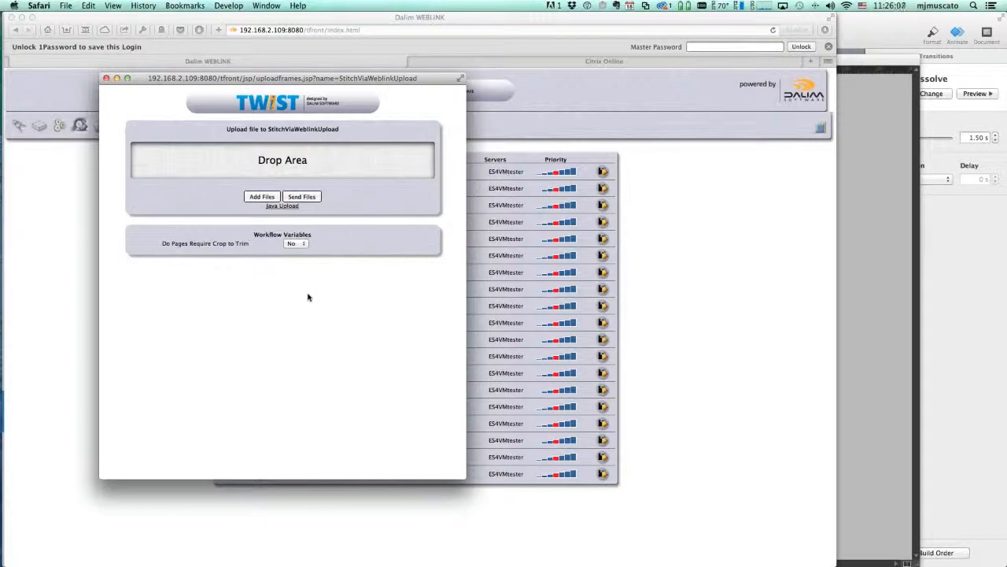
Set Do Pages Require Crop to Trim to No after briefly trying Yes
left_click(305, 245)
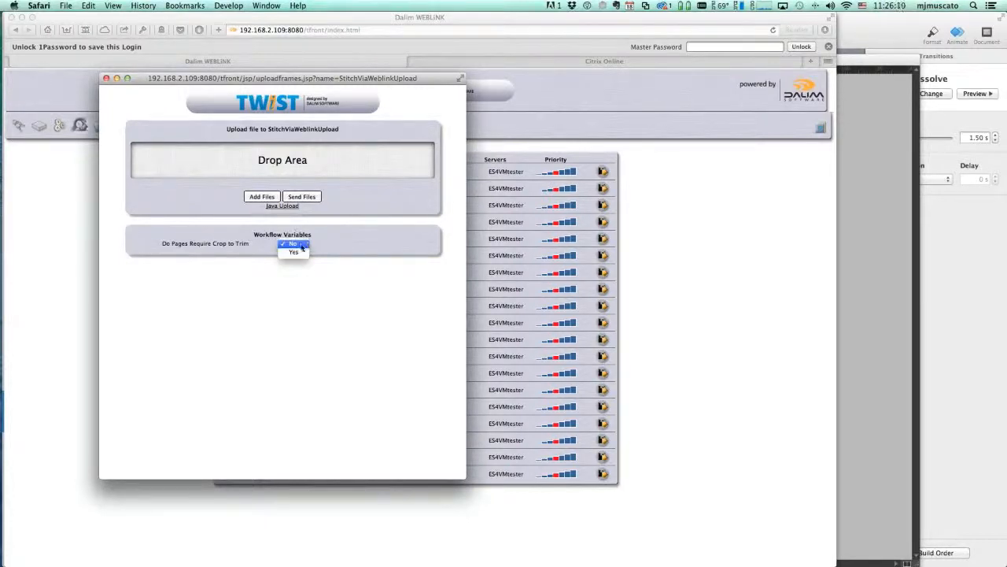
left_click(297, 257)
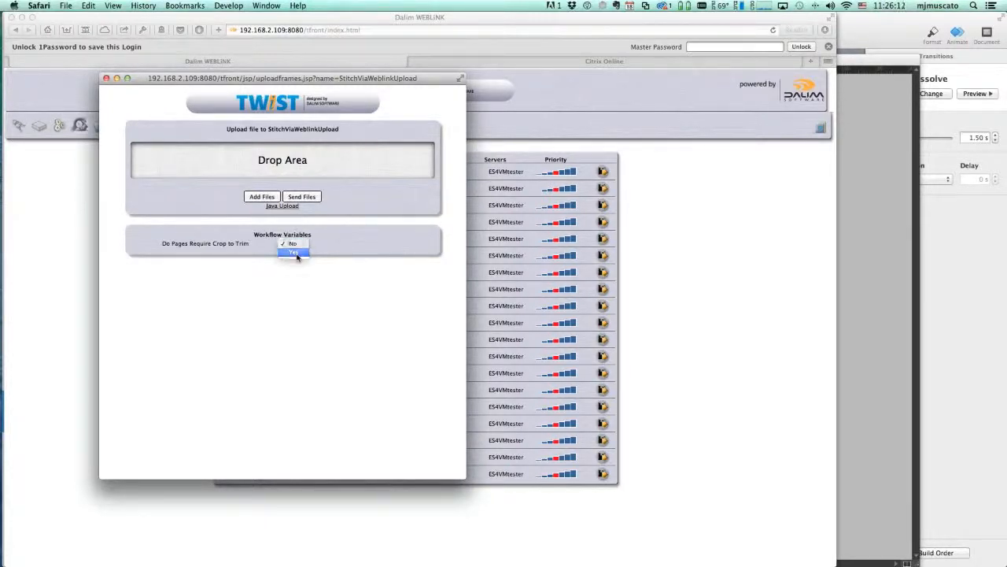
left_click(302, 242)
left_click(302, 236)
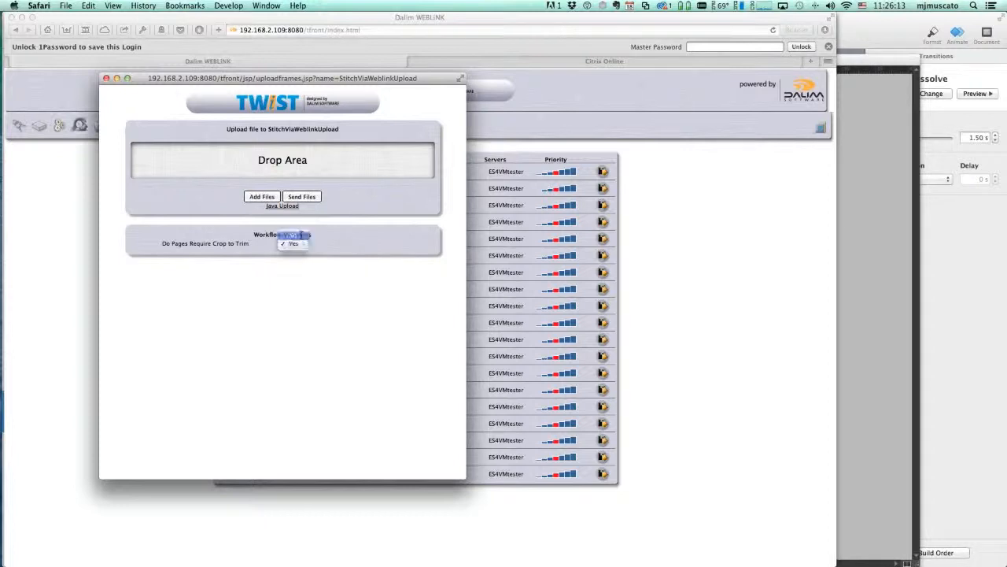
key("super+Tab")
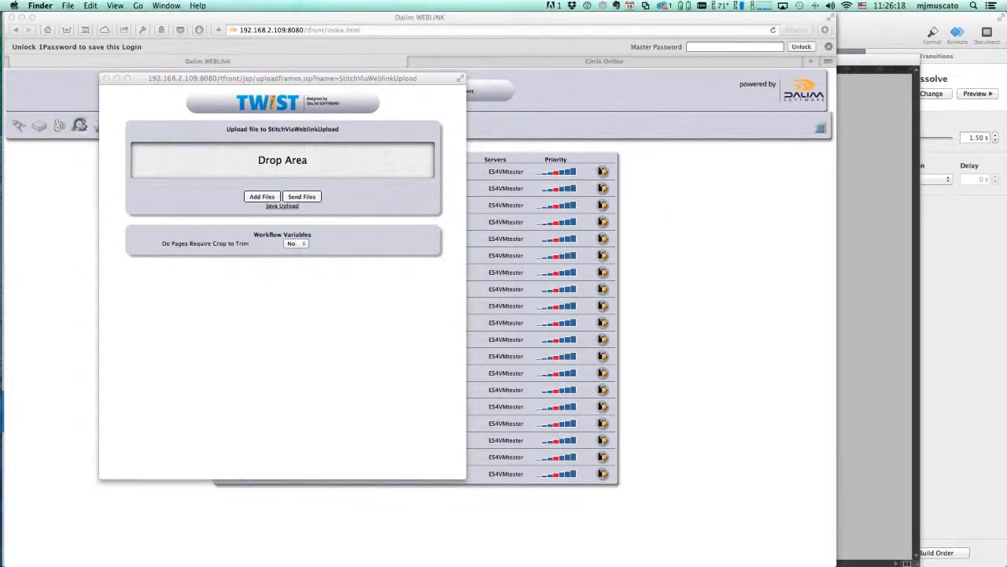
Drop the selected BHG0314 PDFs from Finder onto the upload Drop Area
left_click_drag(270, 216, 236, 157)
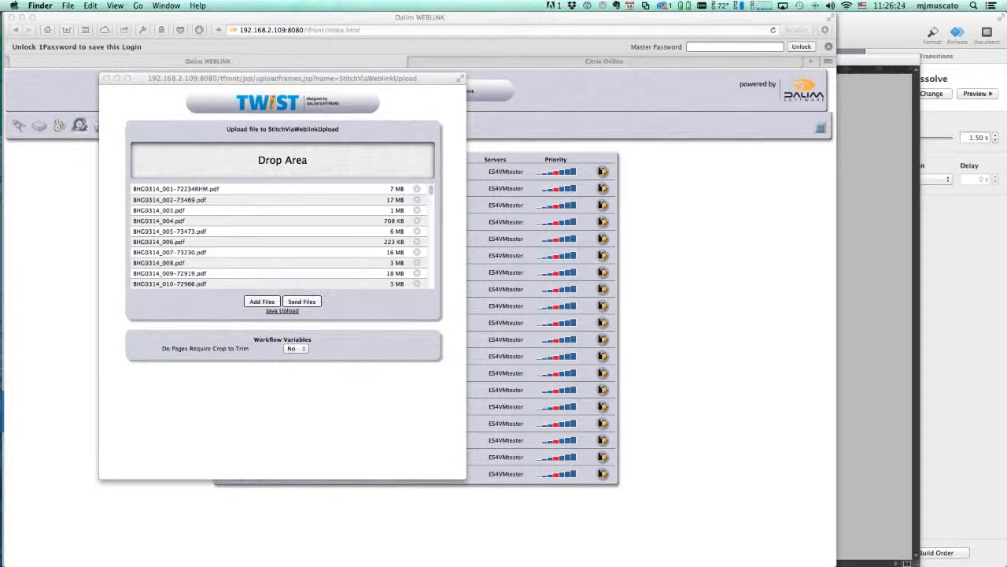
left_click_drag(1006, 64, 455, 40)
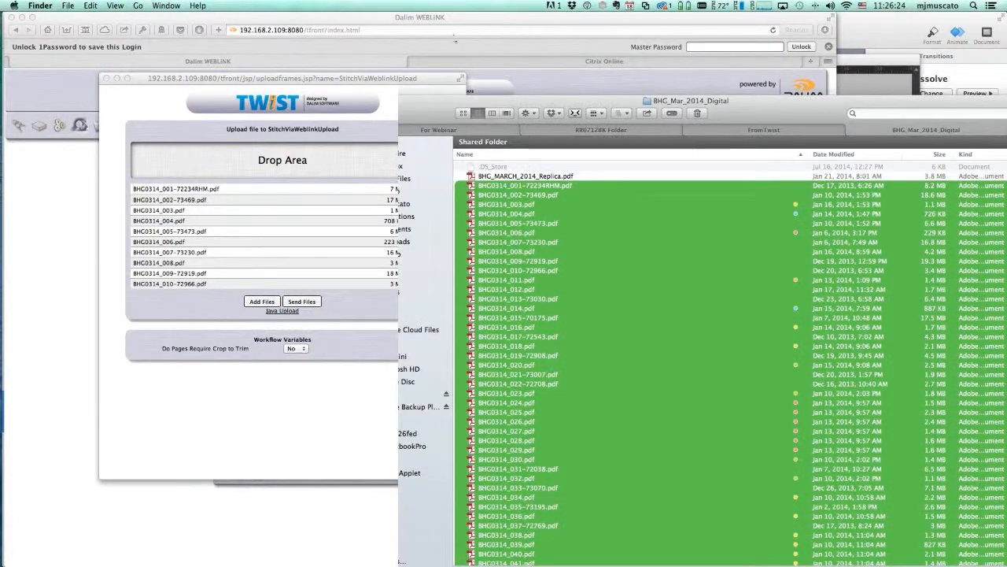
scroll(530, 348, "down", 15)
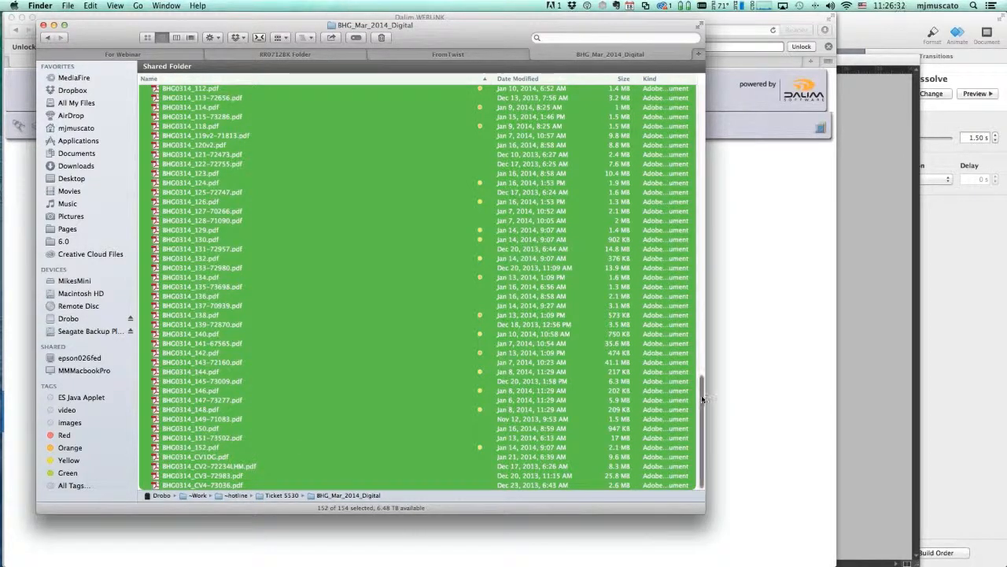
scroll(691, 291, "up", 5)
scroll(264, 206, "up", 15)
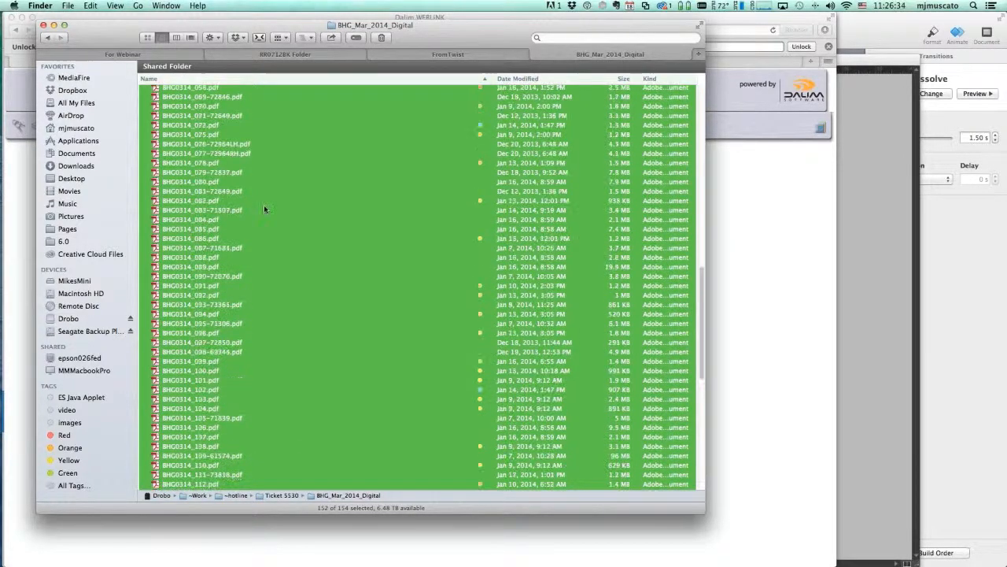
scroll(263, 206, "up", 10)
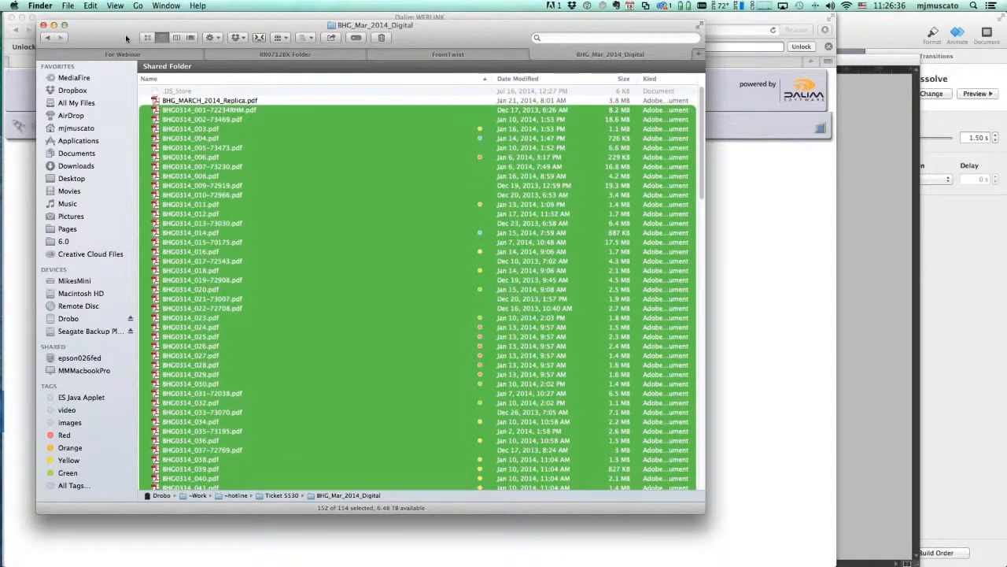
Send the added files so the BHG0314 pages upload to StitchViaWeblinkUpload
key("super+Tab")
left_click(302, 305)
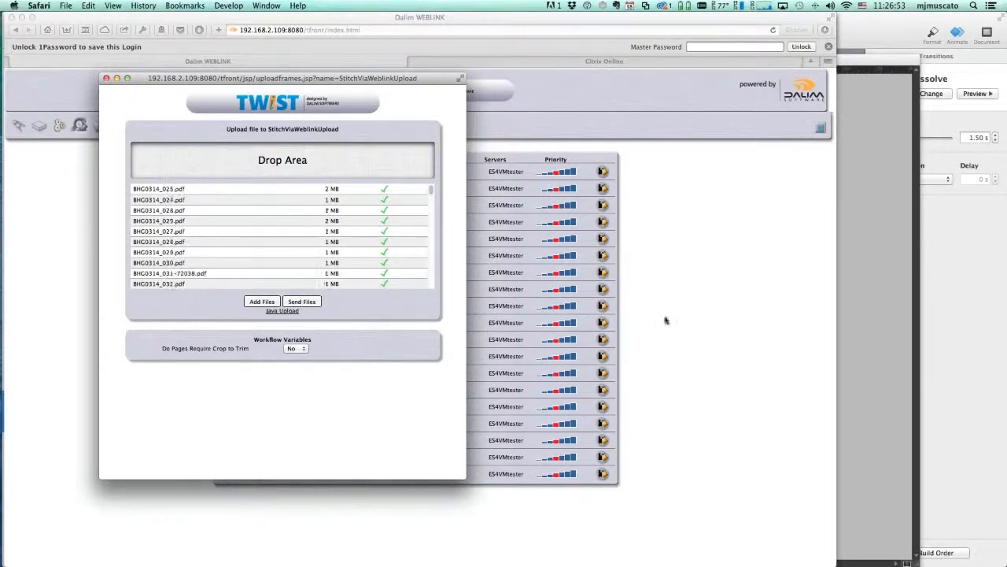
key("super+Tab")
key("super+Tab")
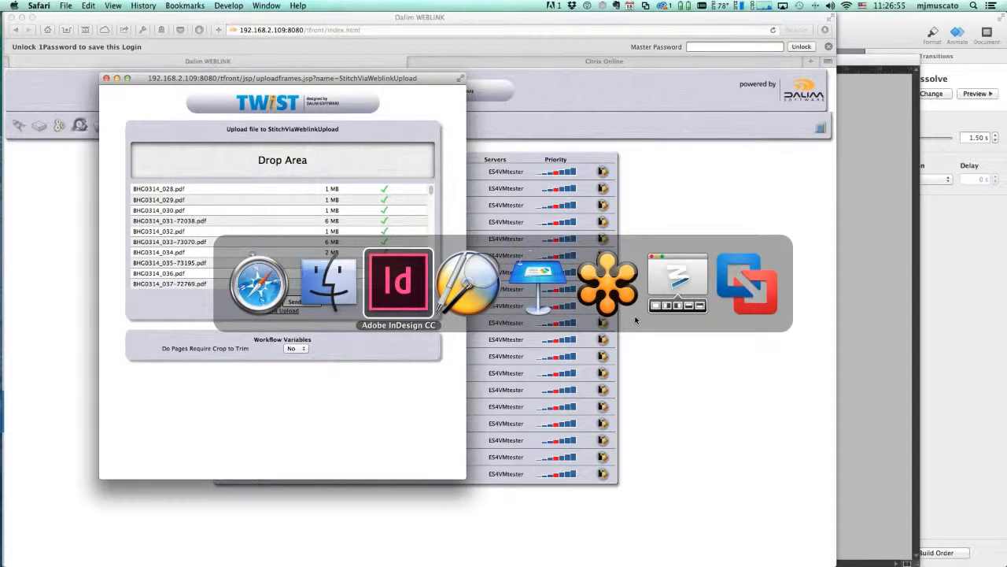
Switch to Editor-7.x and scroll the Processes list as the BHG0314 page jobs reach MRGE status
key("super+Tab")
key("super+Tab")
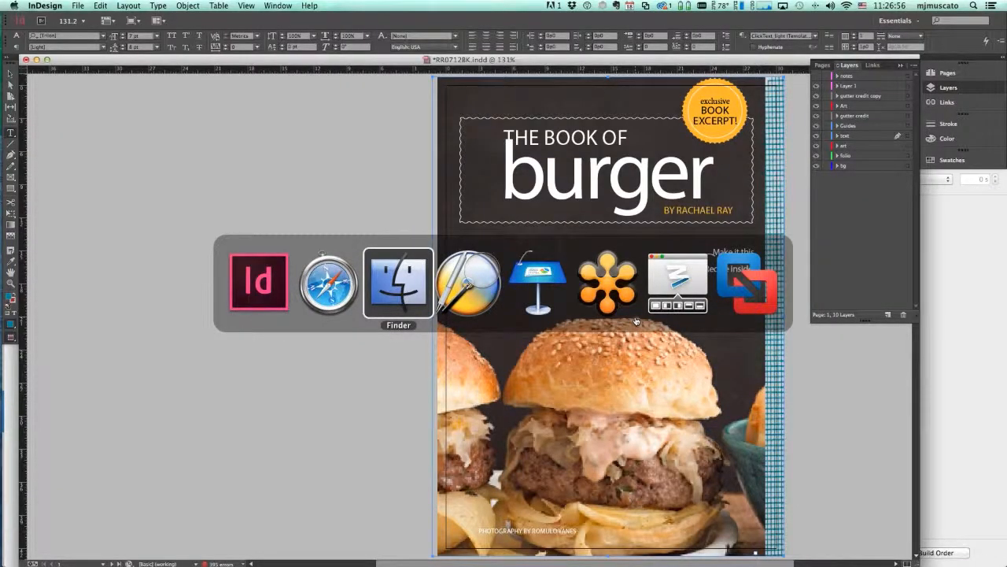
key("super+Tab")
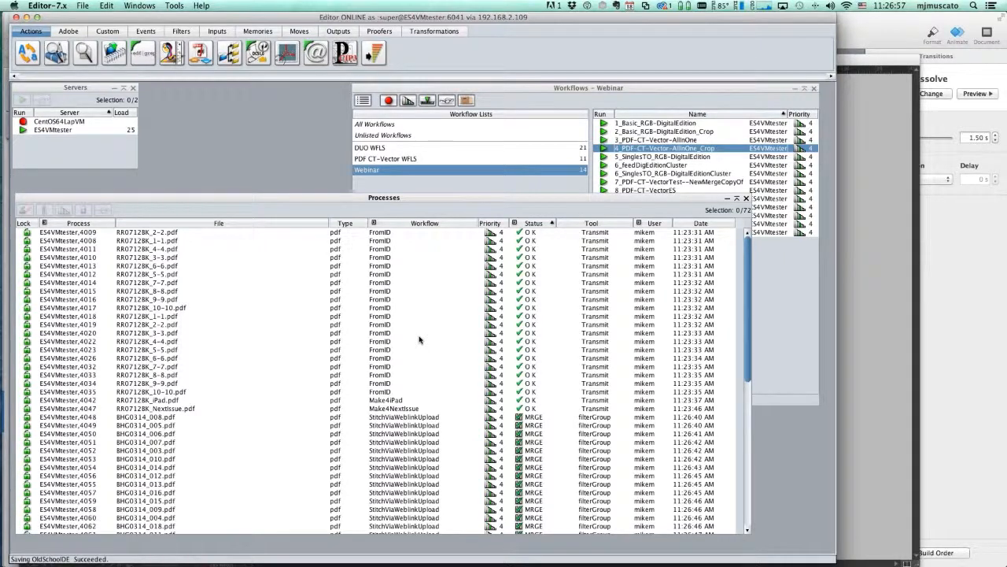
scroll(472, 330, "down", 8)
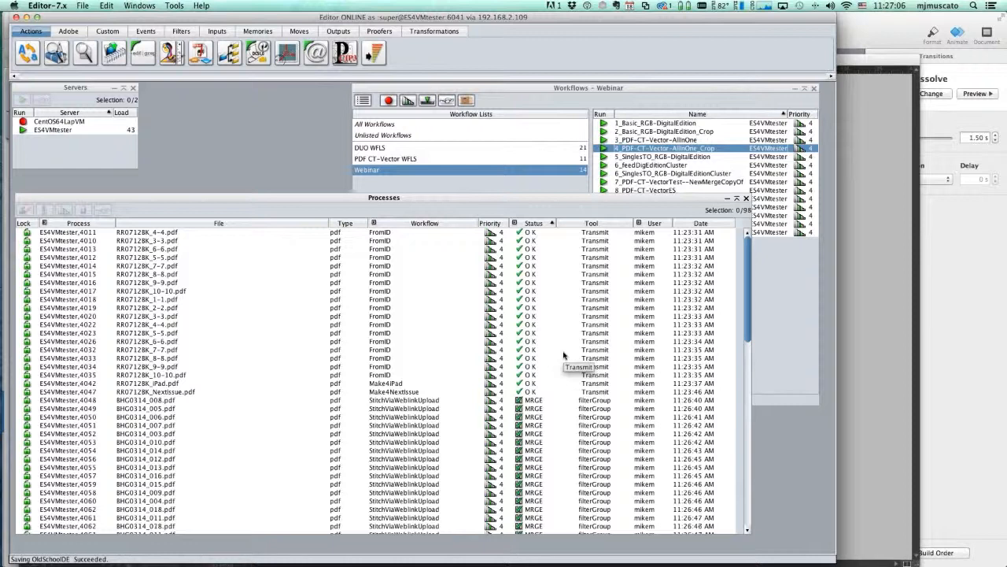
scroll(563, 355, "down", 3)
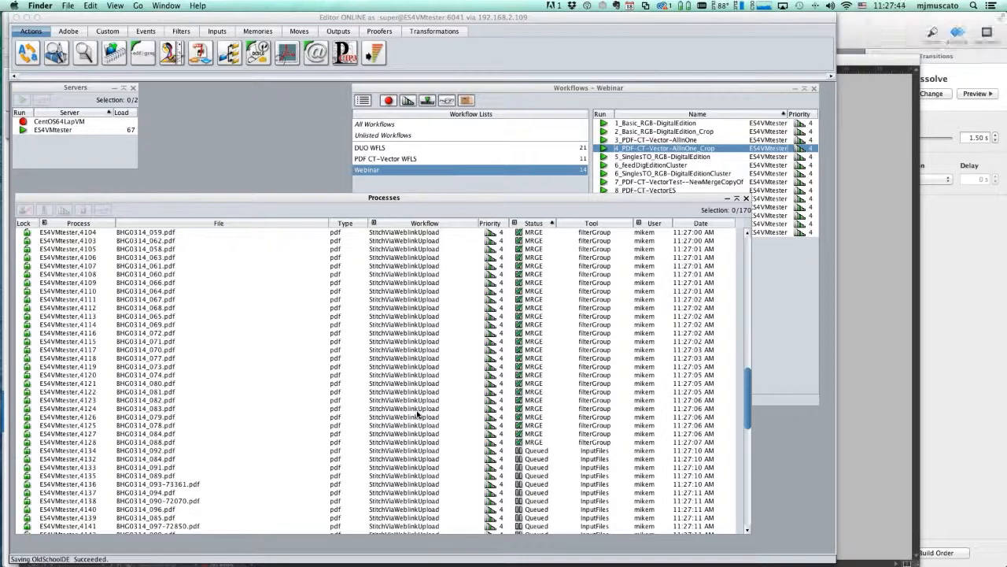
scroll(417, 414, "down", 15)
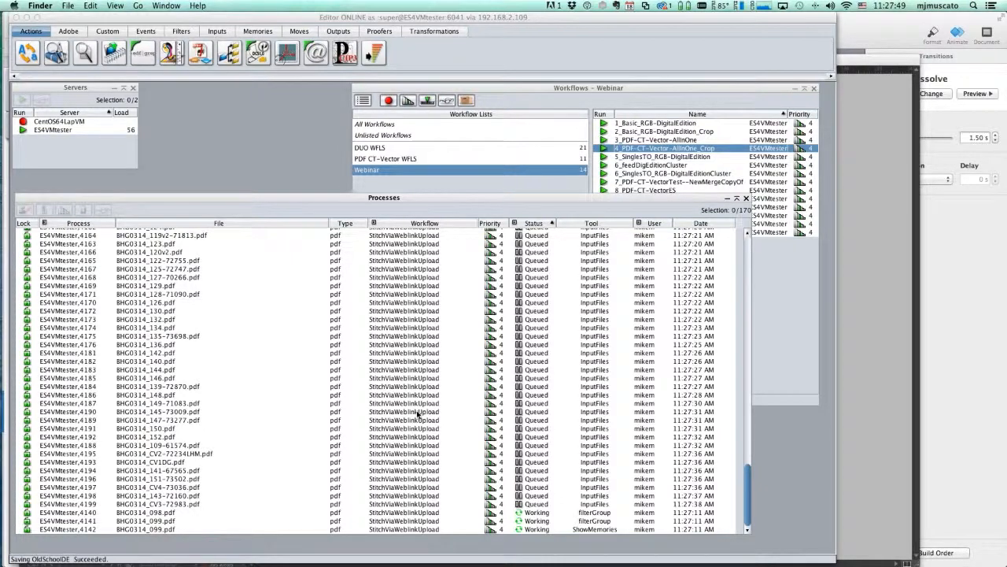
scroll(417, 414, "up", 5)
scroll(417, 414, "down", 4)
scroll(417, 414, "up", 5)
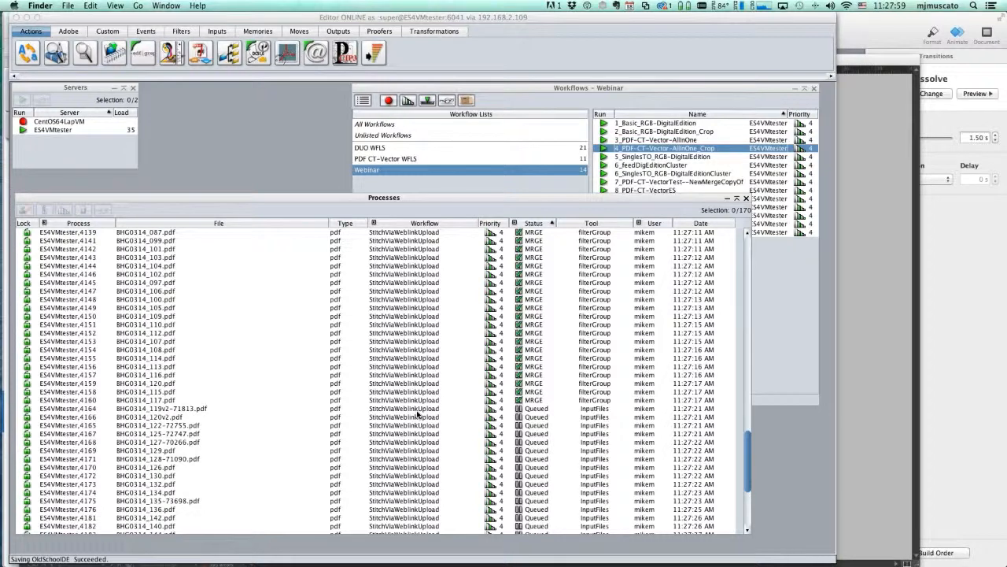
scroll(417, 414, "down", 5)
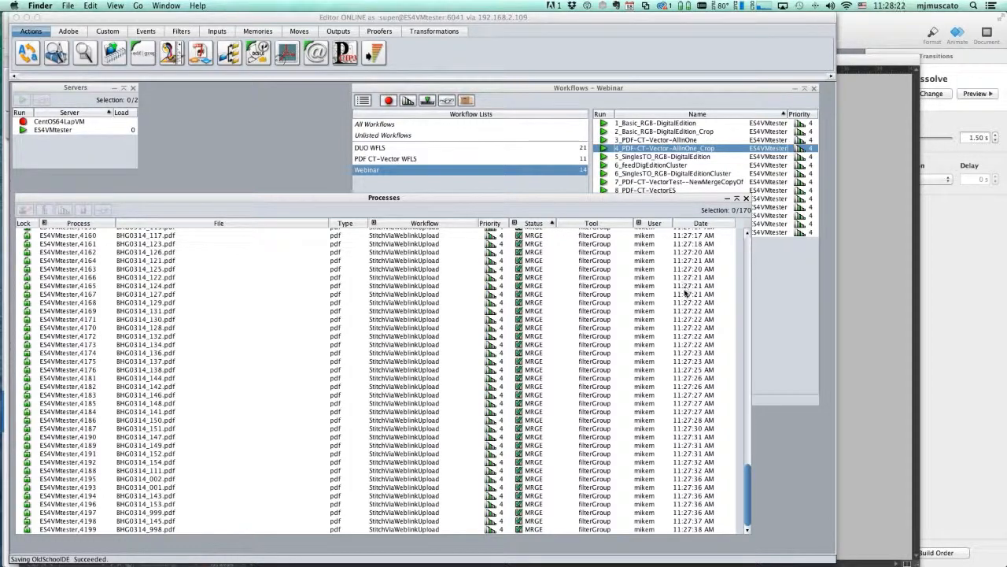
scroll(686, 293, "up", 10)
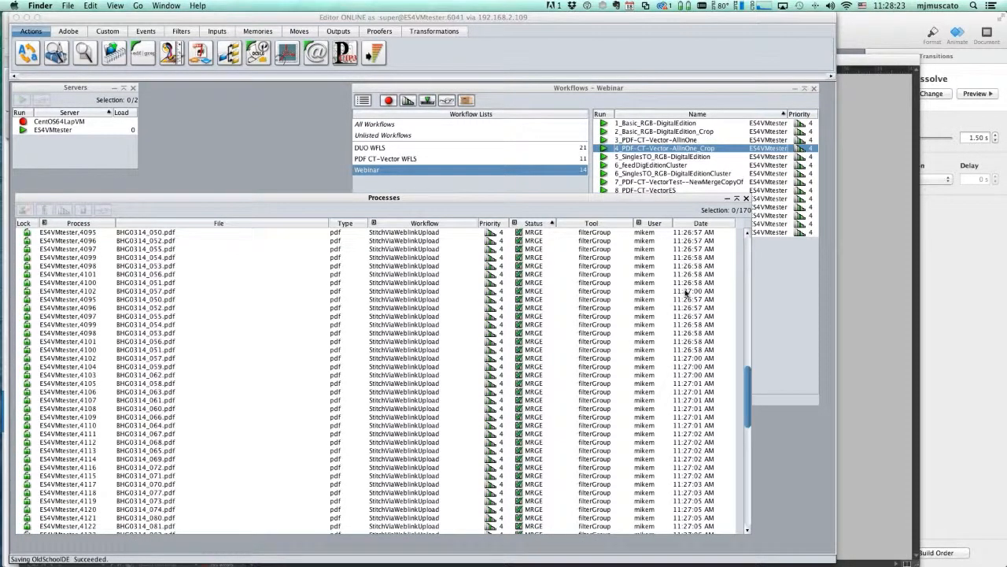
scroll(686, 292, "down", 10)
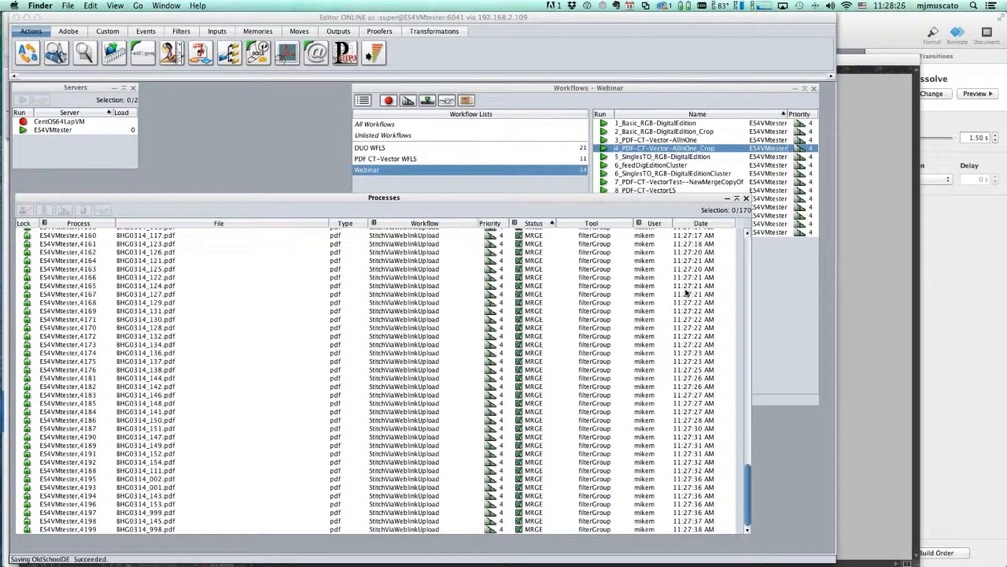
Move the Processes window higher and enlarge it to show more jobs
left_click_drag(322, 199, 329, 172)
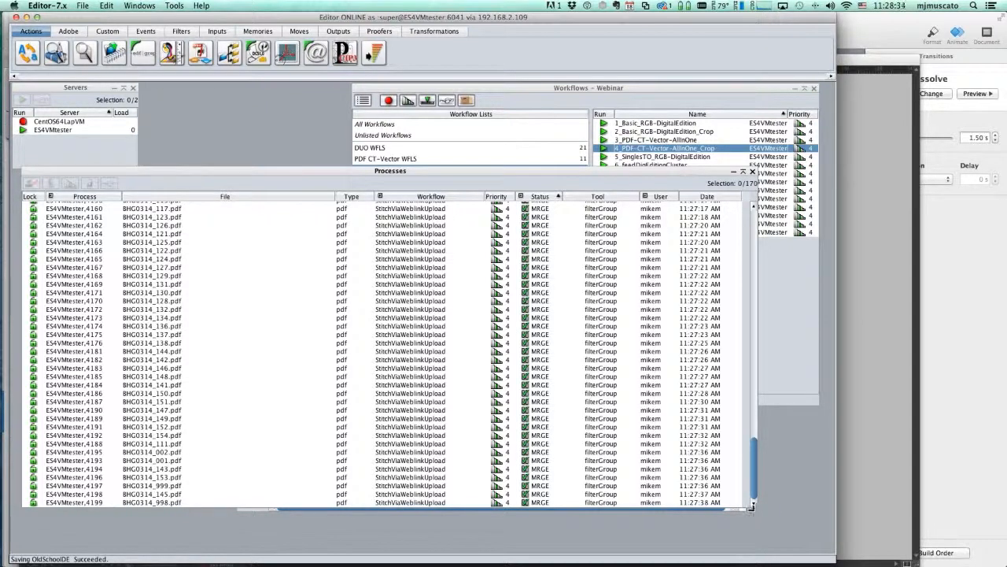
left_click_drag(720, 536, 706, 550)
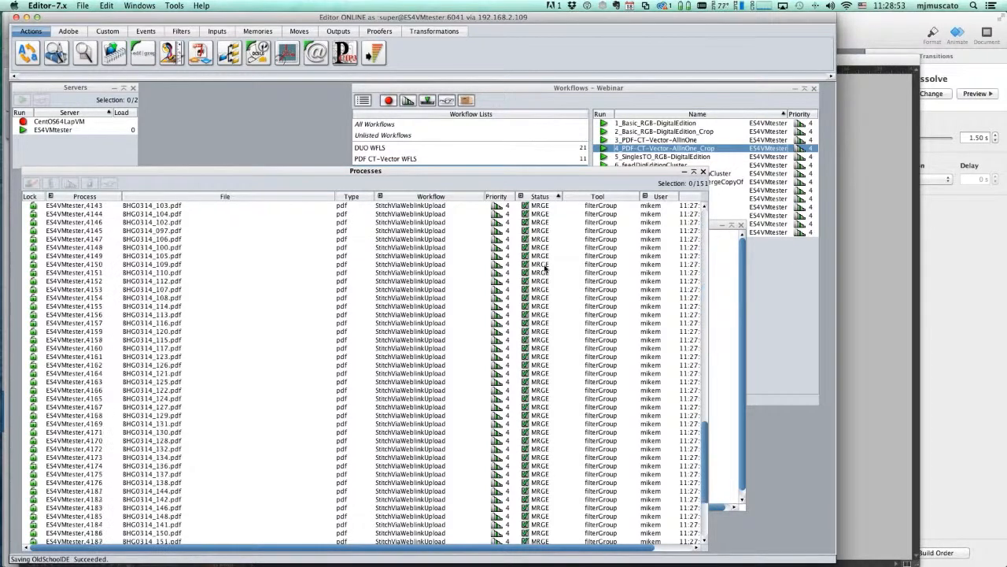
left_click_drag(558, 171, 588, 134)
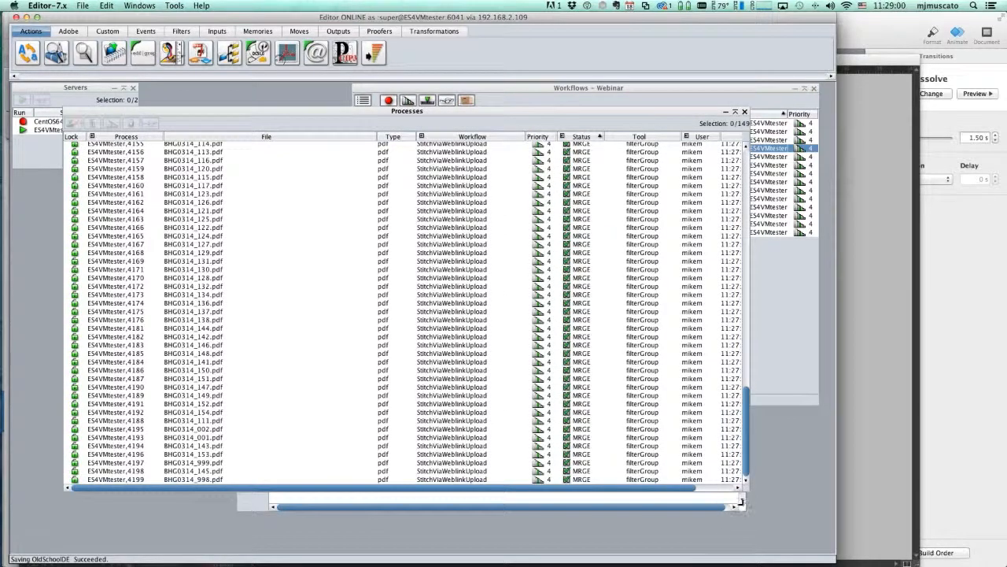
left_click_drag(746, 491, 726, 527)
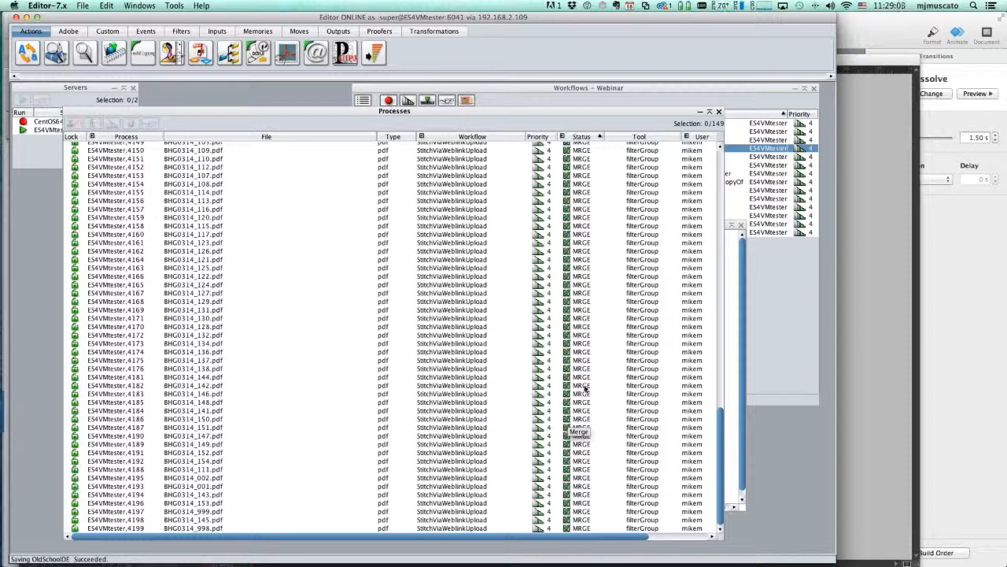
Sort the BHG0314 jobs by the Process column and scroll through them
scroll(585, 388, "up", 15)
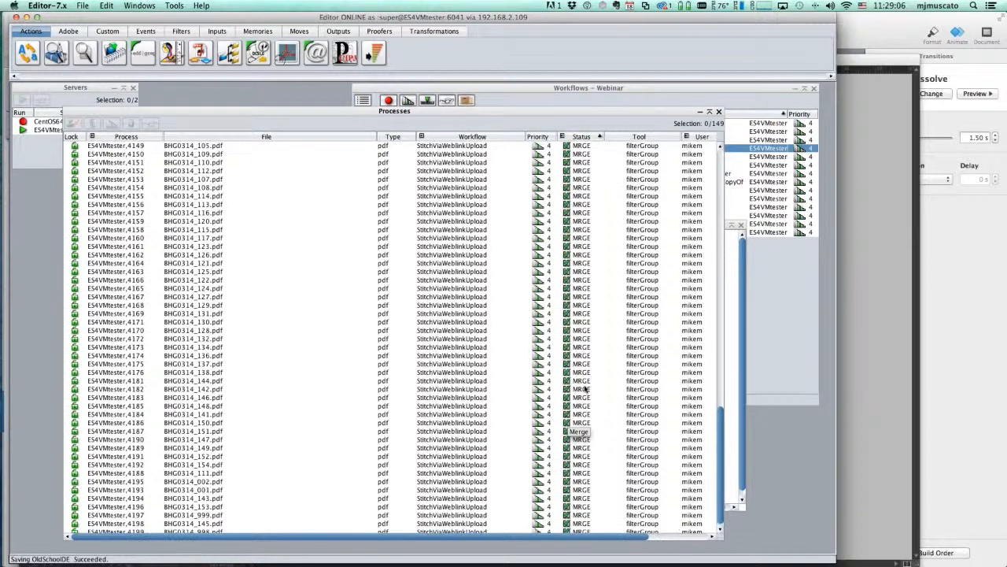
scroll(585, 388, "up", 1)
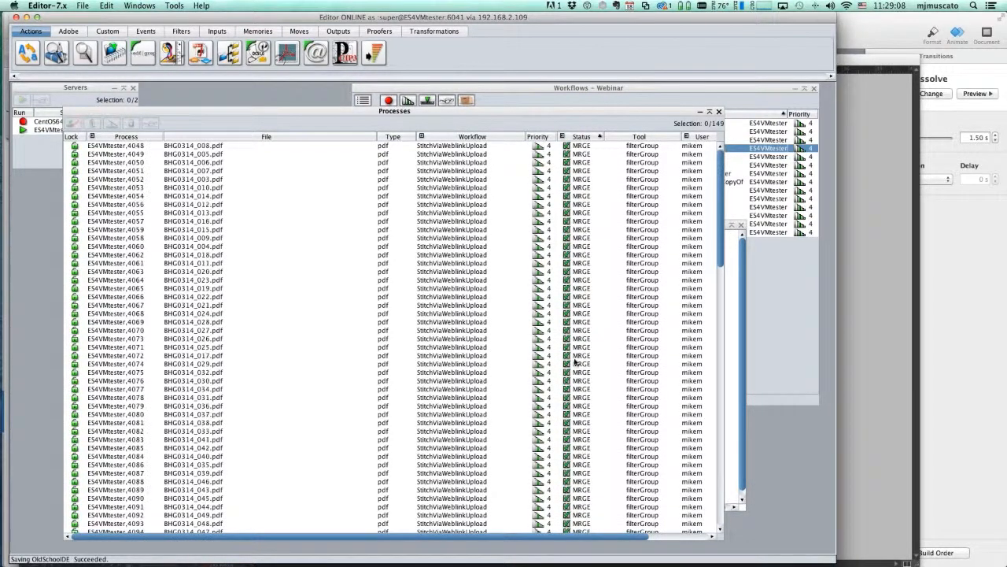
left_click(123, 137)
scroll(310, 238, "down", 1)
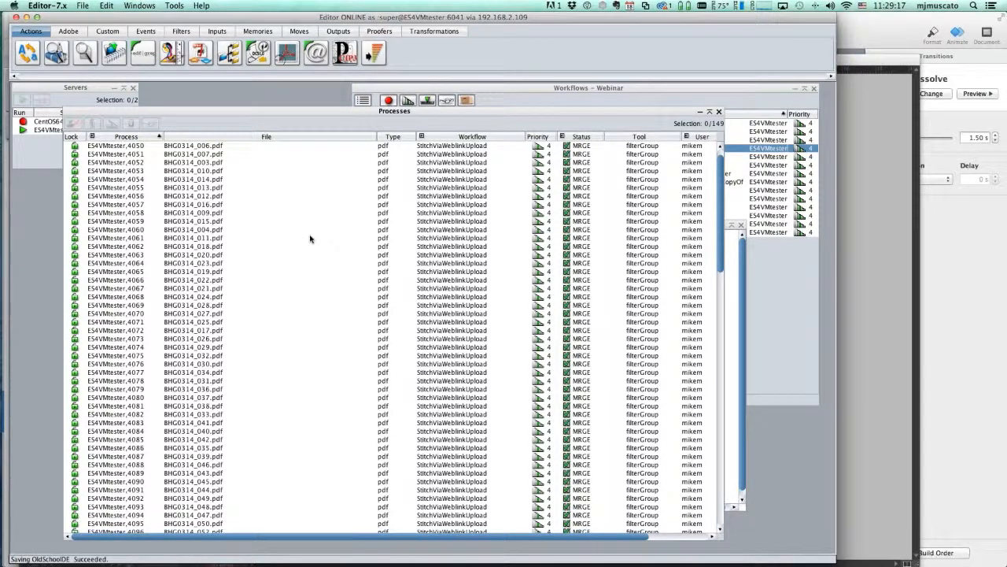
scroll(311, 239, "down", 15)
scroll(310, 239, "up", 15)
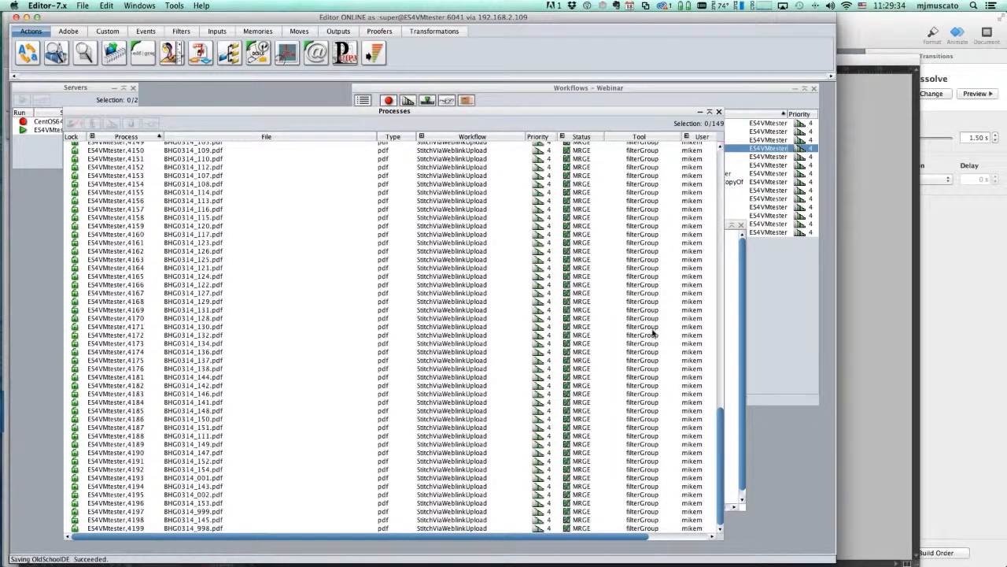
scroll(652, 333, "up", 7)
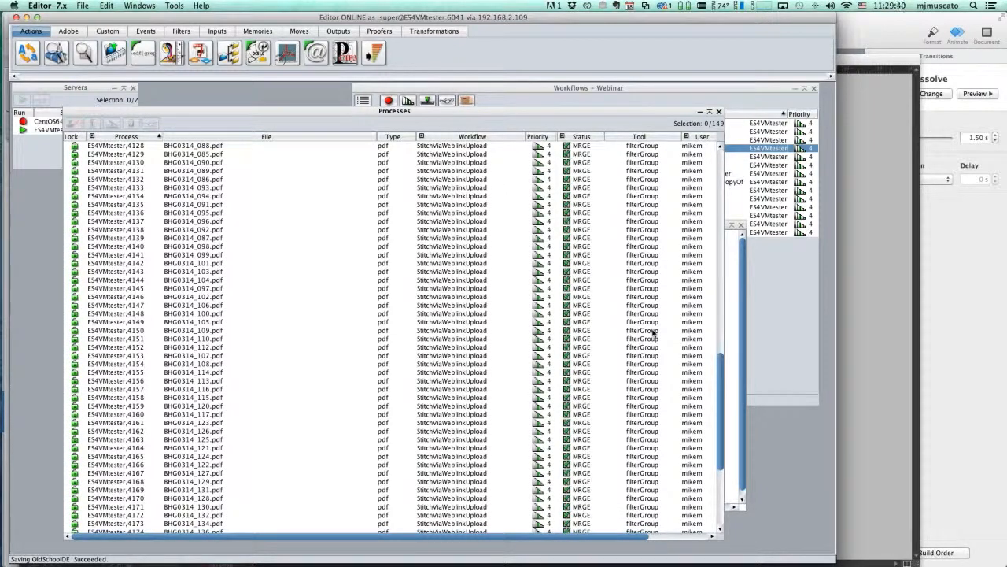
Select all jobs in the Processes list with Cmd+A and delete them
key("super+a")
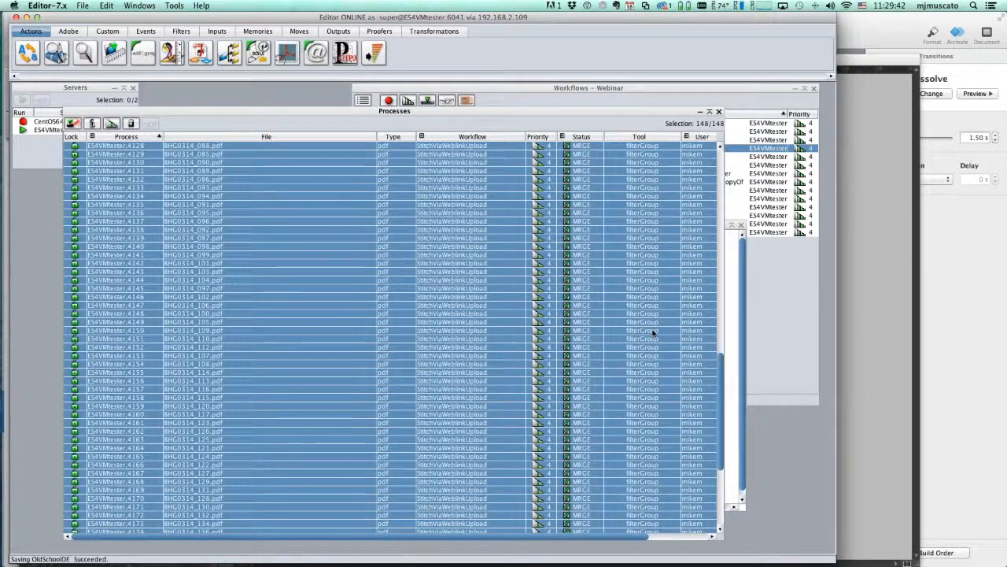
left_click(92, 123)
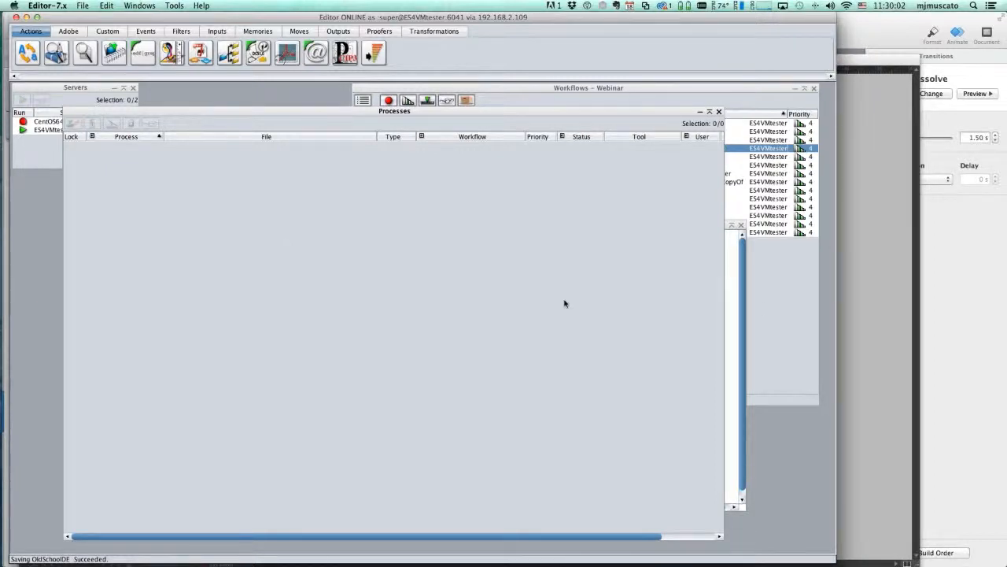
Open the StitchViaWeblinkUpload diagram, InputFiles through Transmit, from the Workflows – Webinar window
left_click(733, 306)
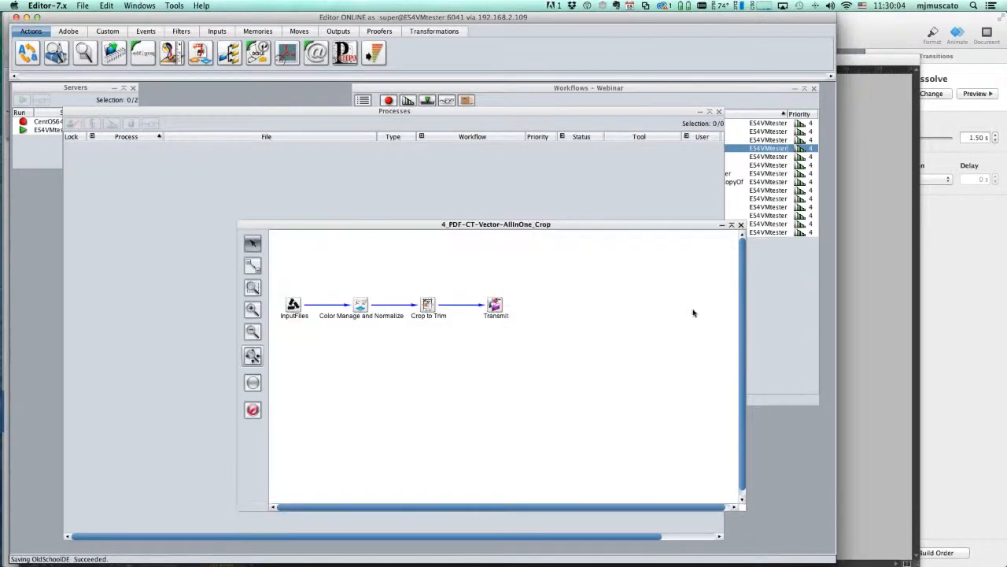
left_click(805, 304)
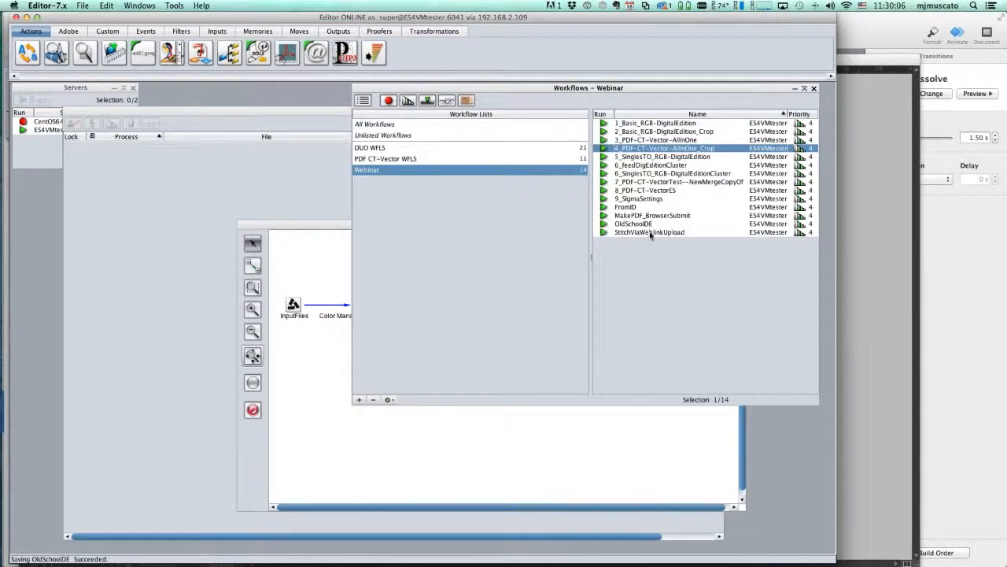
left_click(650, 232)
double_click(650, 232)
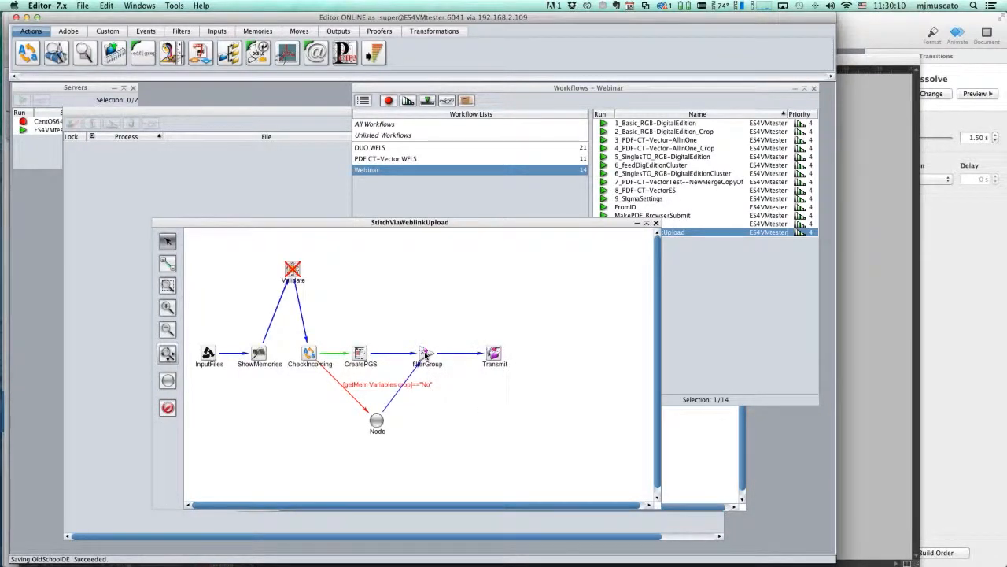
mouse_move(425, 355)
left_click_drag(457, 222, 459, 213)
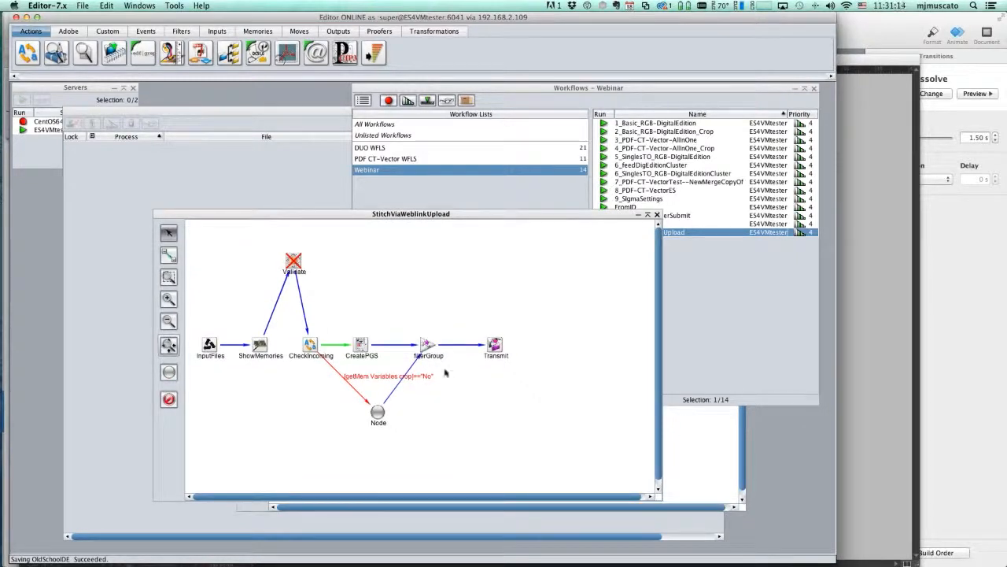
left_click(425, 347)
double_click(426, 346)
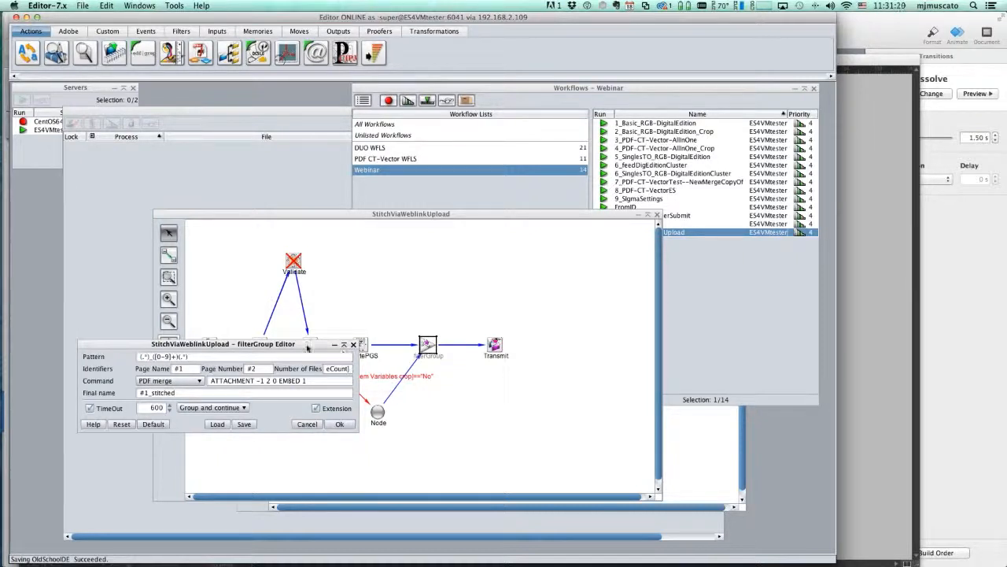
left_click_drag(310, 345, 499, 216)
left_click_drag(547, 249, 547, 244)
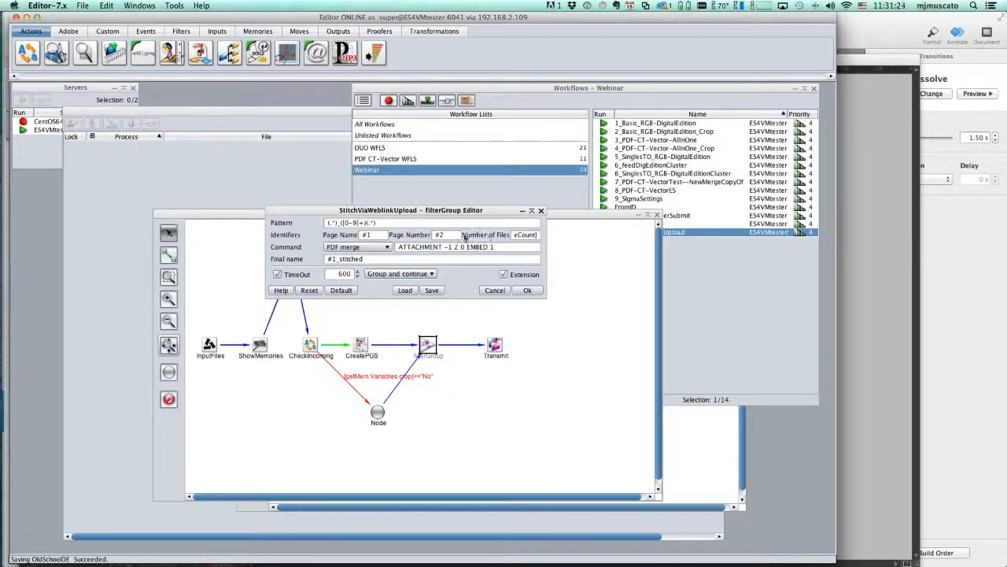
left_click_drag(533, 234, 508, 234)
left_click(527, 235)
left_click(498, 290)
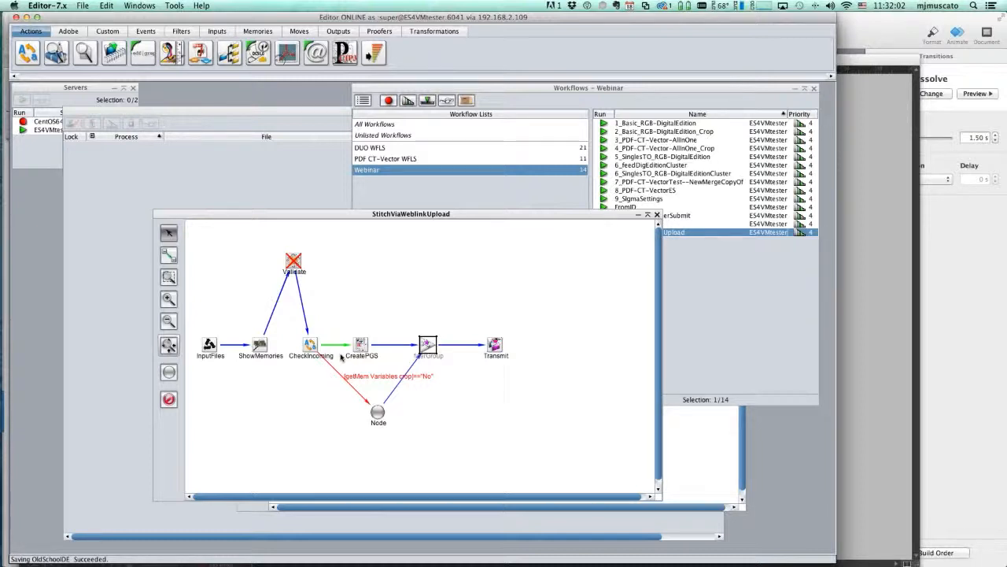
Switch InputFiles to FTP input with server 'myserver', a user and password, and location 'somewhere'
left_click(208, 347)
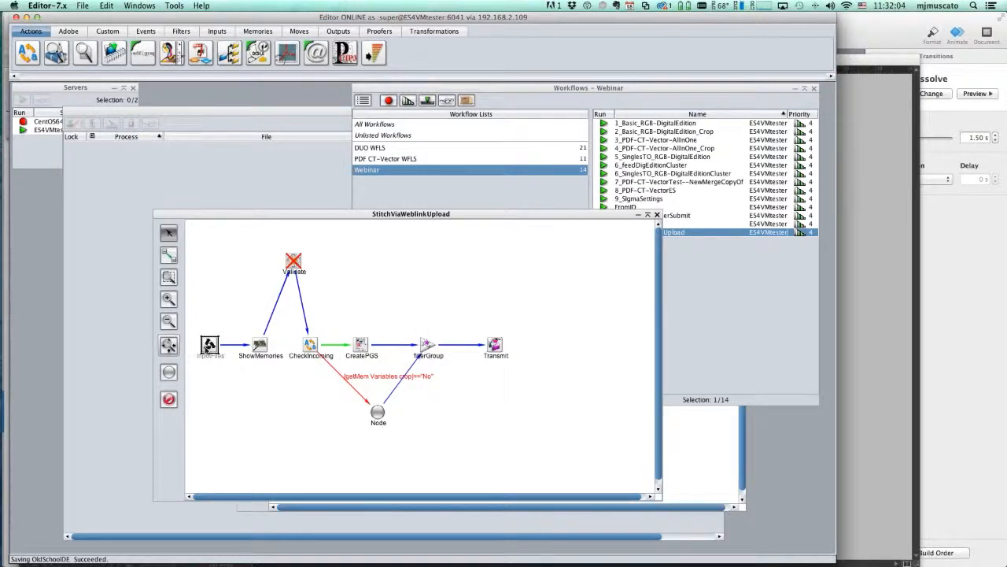
double_click(208, 347)
left_click(447, 170)
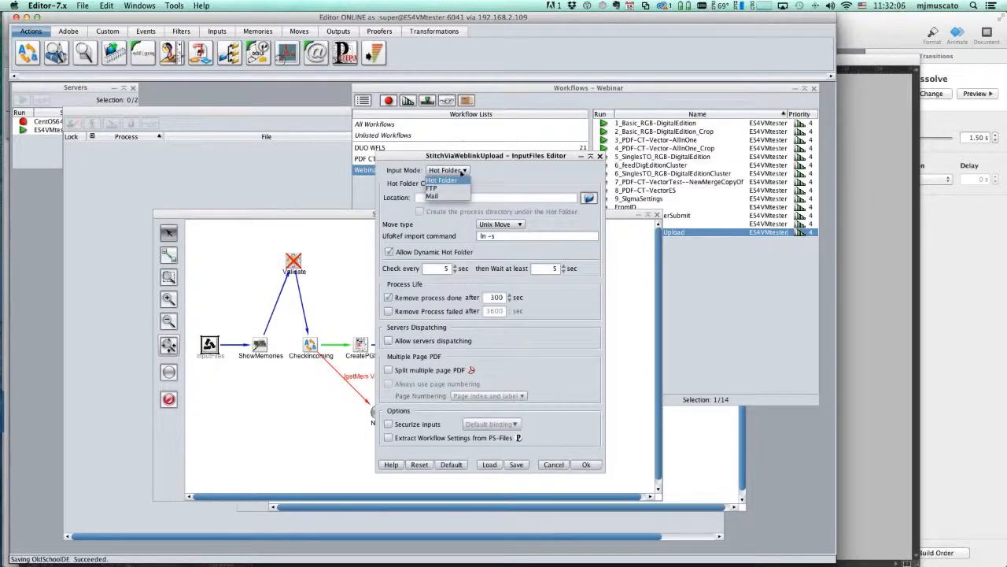
left_click(461, 189)
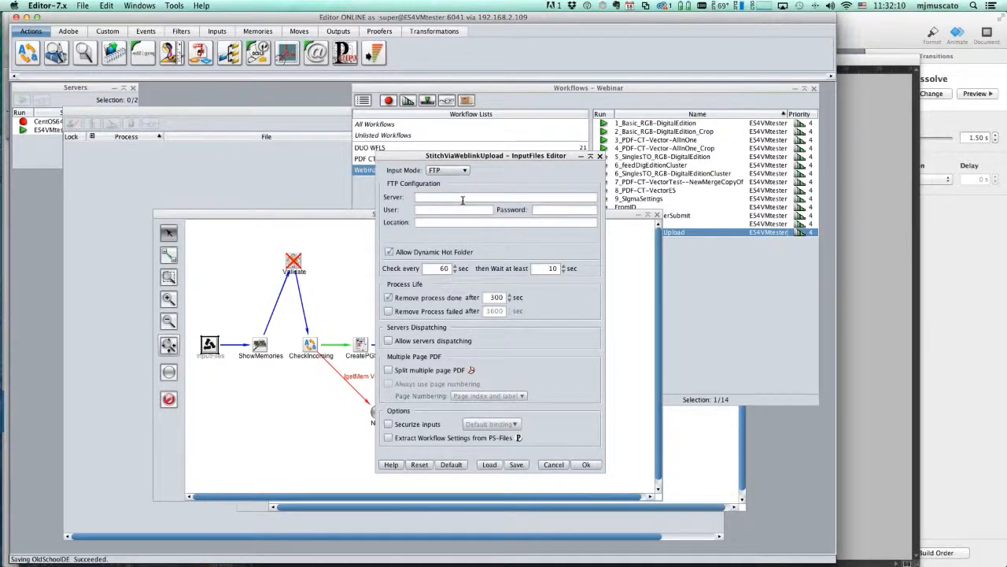
left_click(463, 197)
type("myserver")
key("Tab")
type("blah")
type("blah")
key("Tab")
type("somewhere")
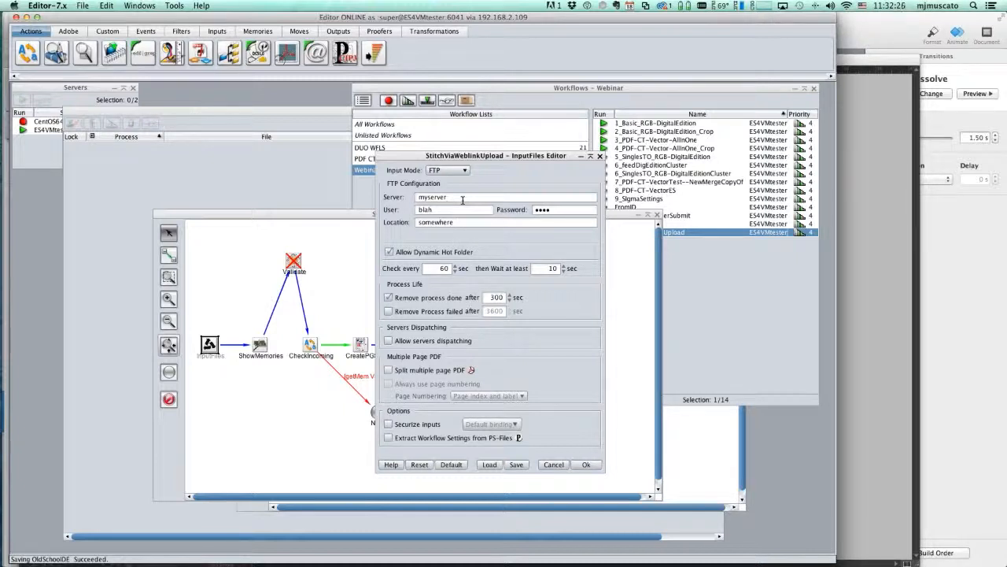
Discard the FTP settings and select 7_PDF-CT-VectorTest--NewMergeCopyOf in the Webinar workflow list
left_click(556, 464)
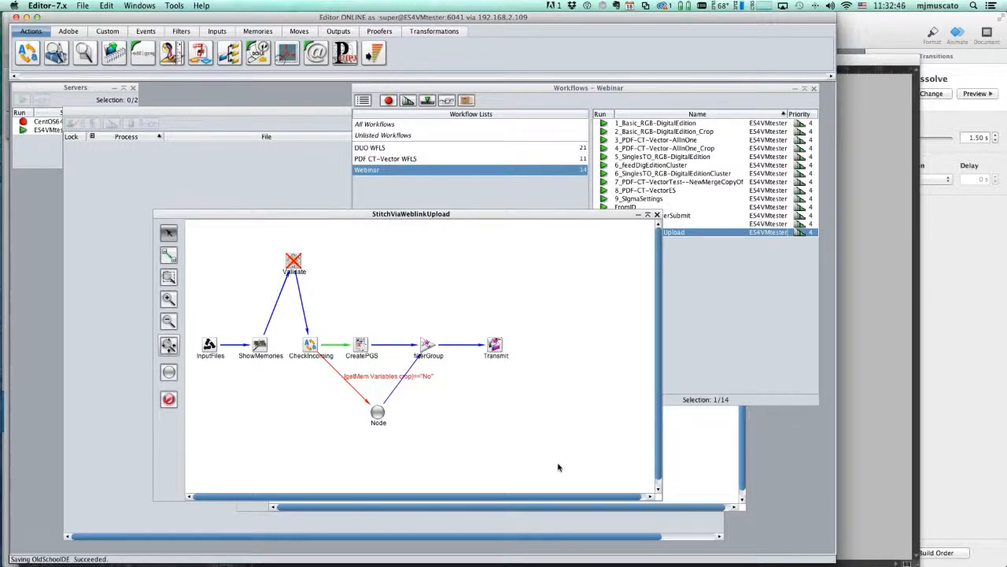
left_click(708, 301)
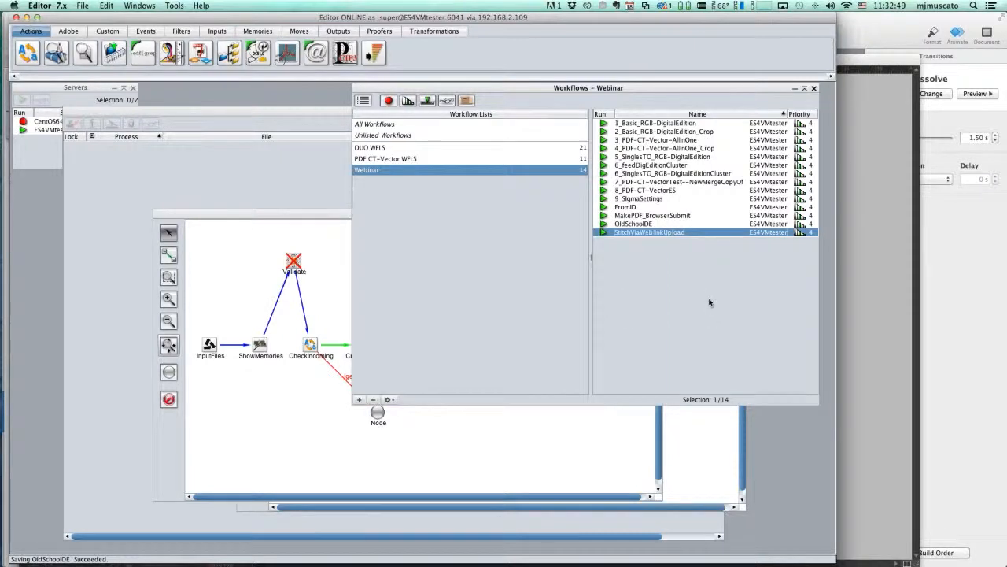
left_click(668, 182)
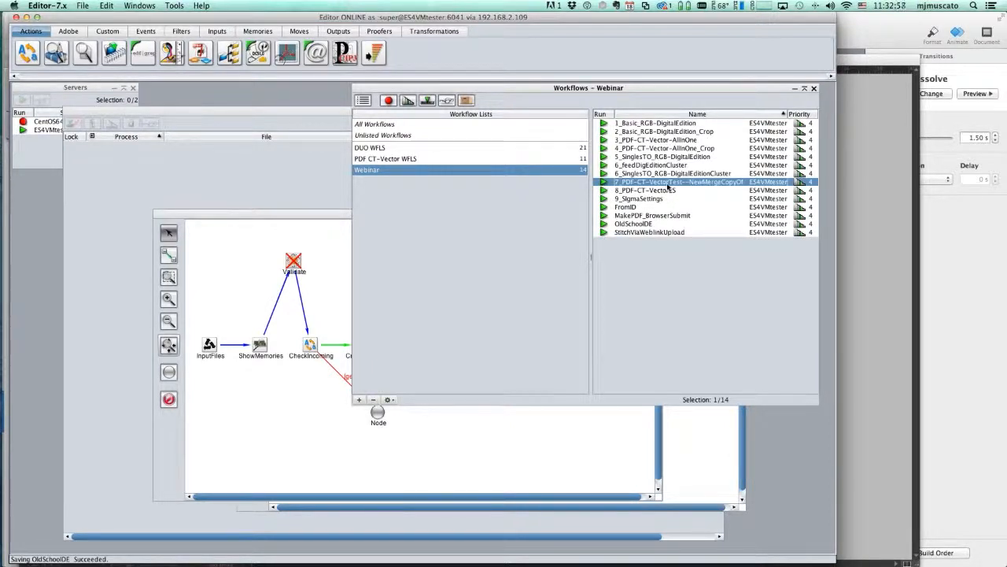
Open the 7_PDF-CT-VectorTest--NewMergeCopyOf diagram and shift its window to the left
double_click(667, 187)
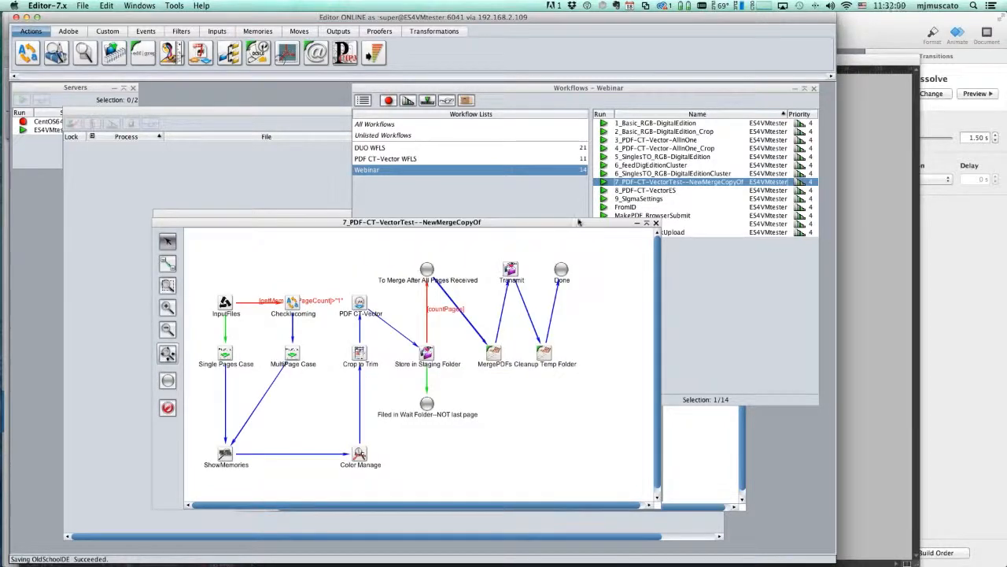
left_click_drag(577, 220, 563, 200)
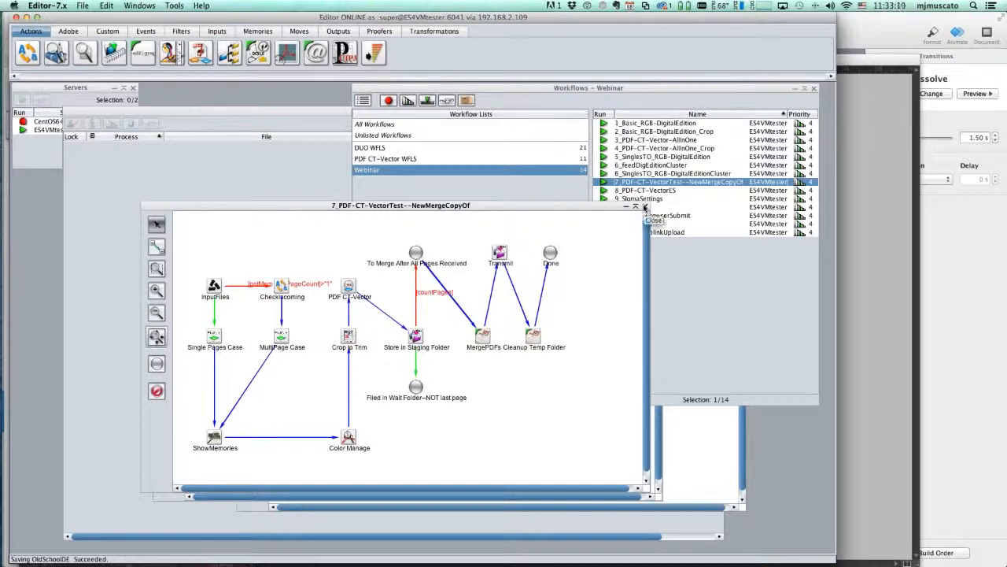
left_click_drag(579, 207, 460, 205)
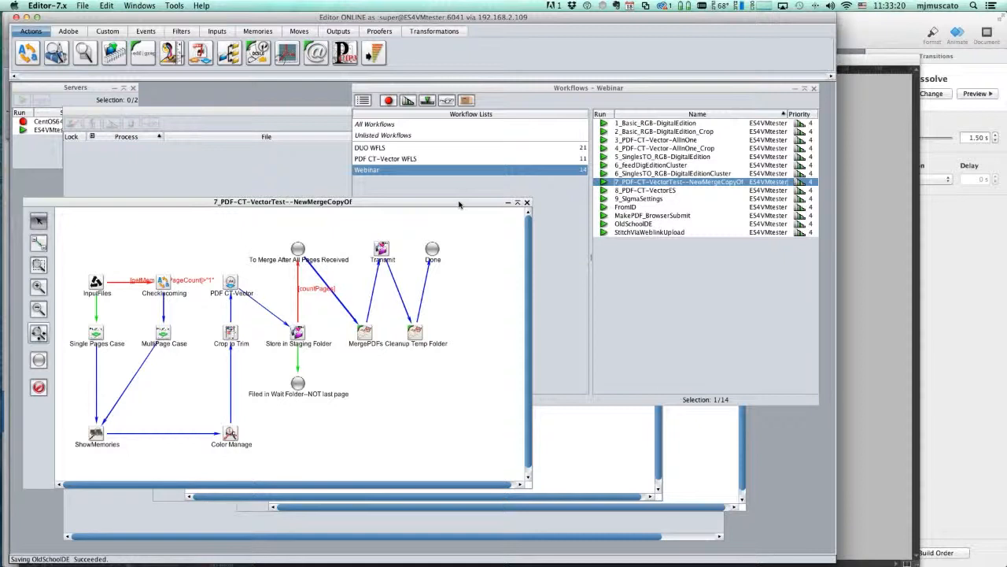
Close NewMergeCopyOf, then briefly open and close 2_Basic_RGB-DigitalEdition_Crop and 8_PDF-CT-VectorES
left_click(527, 203)
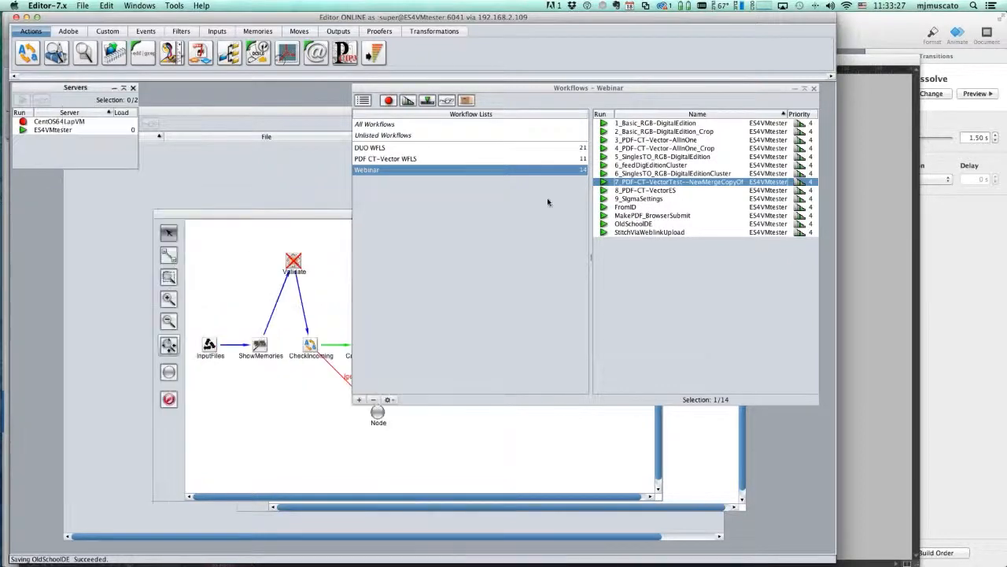
left_click(633, 126)
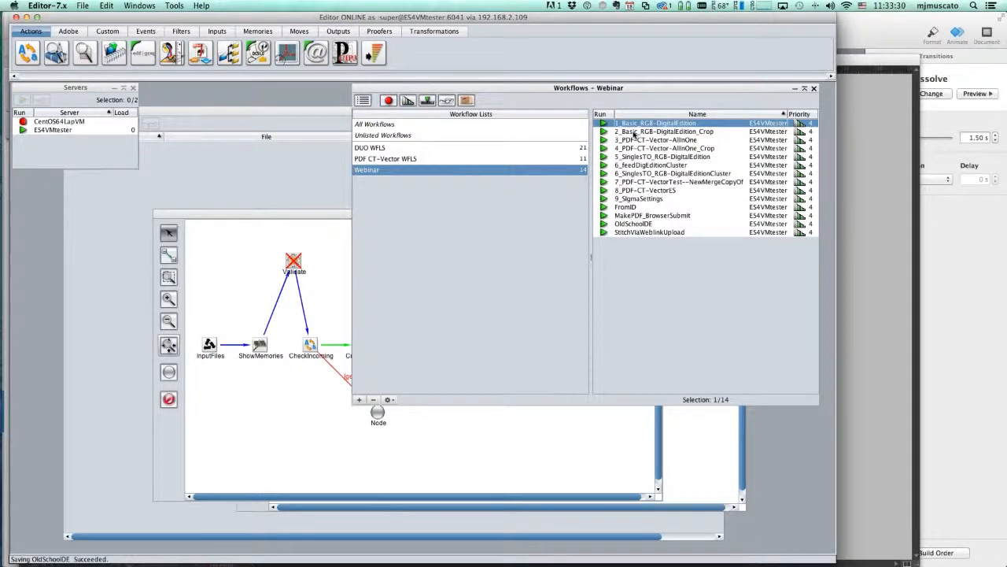
left_click(634, 132)
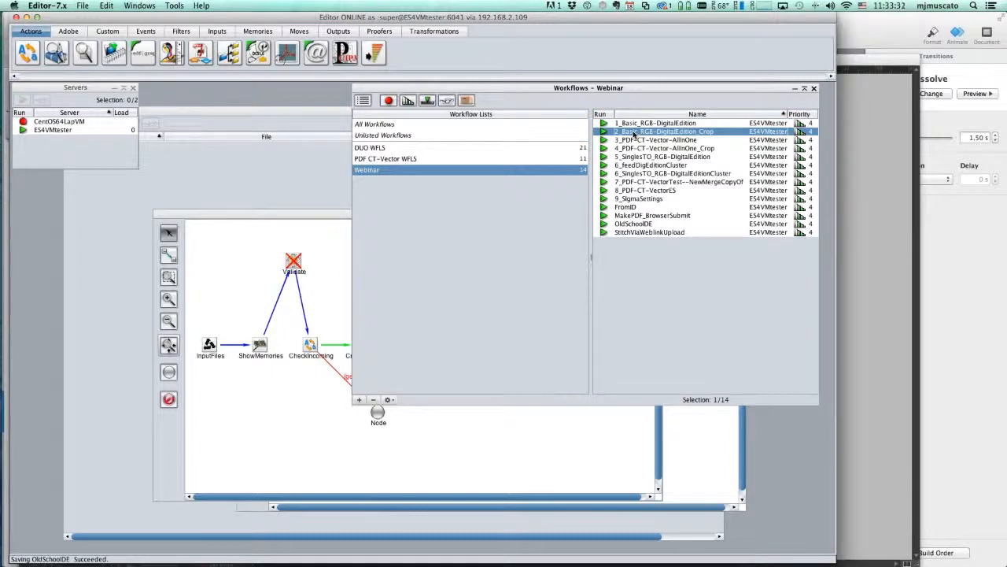
double_click(634, 132)
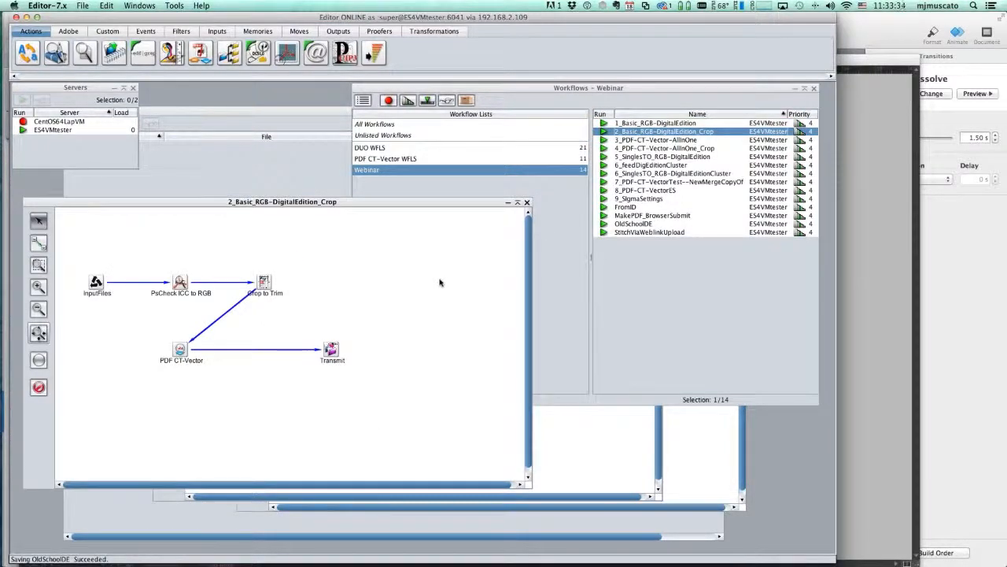
left_click(528, 203)
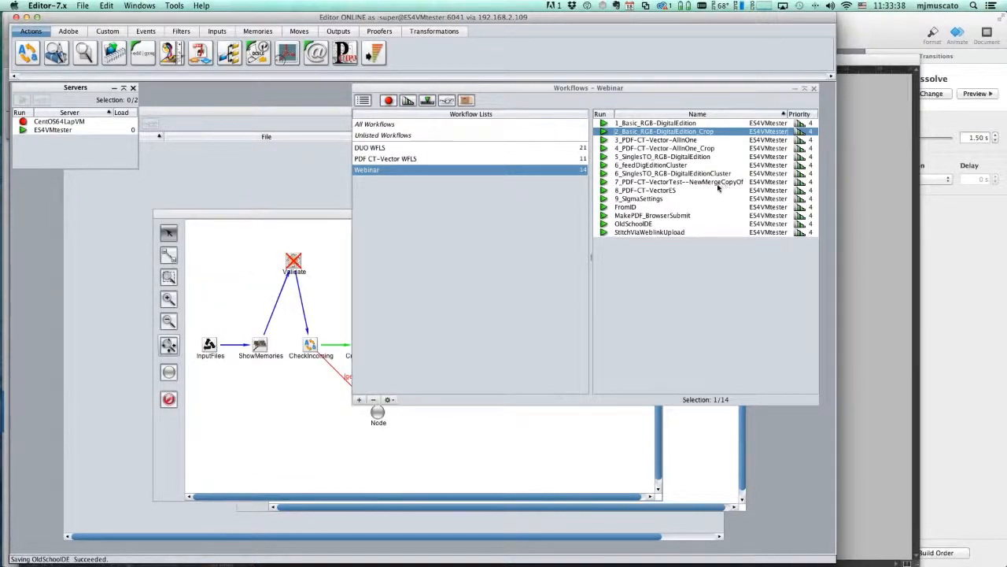
double_click(661, 191)
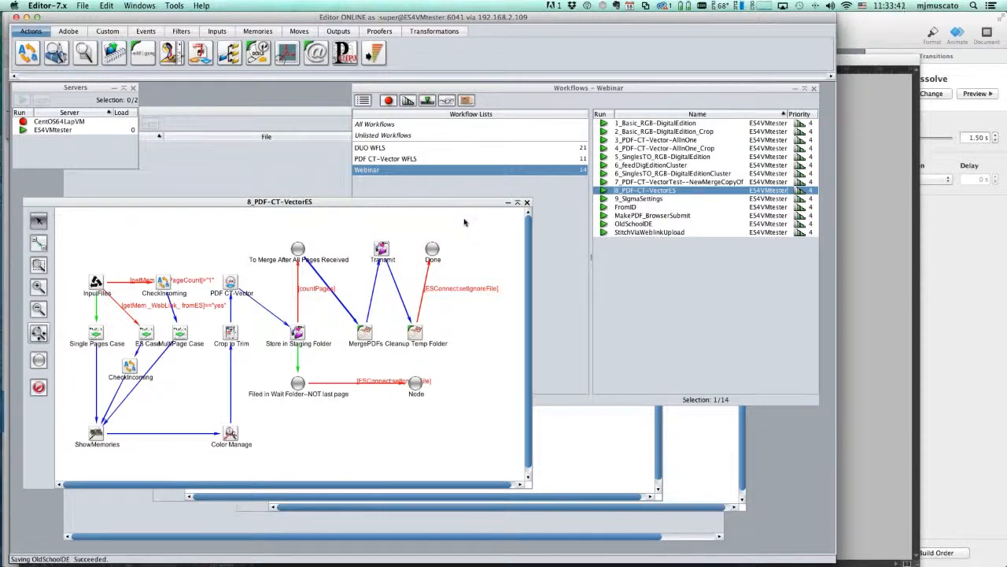
left_click(527, 204)
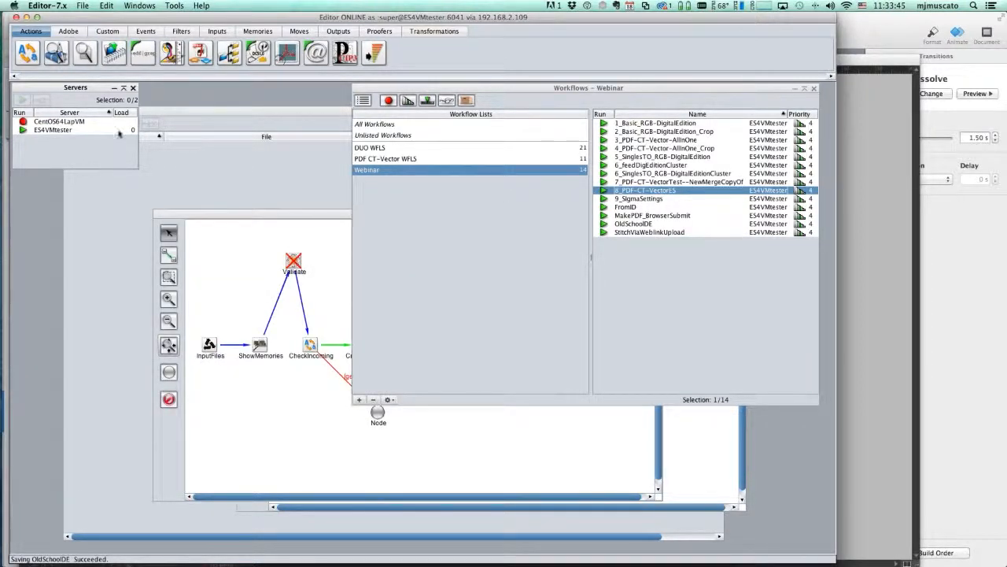
Select the ES4VMtester and CentOS64LapVM servers, then raise the 4_PDF-CT-Vector-AllInOne_Crop diagram
left_click(53, 129)
left_click(56, 122)
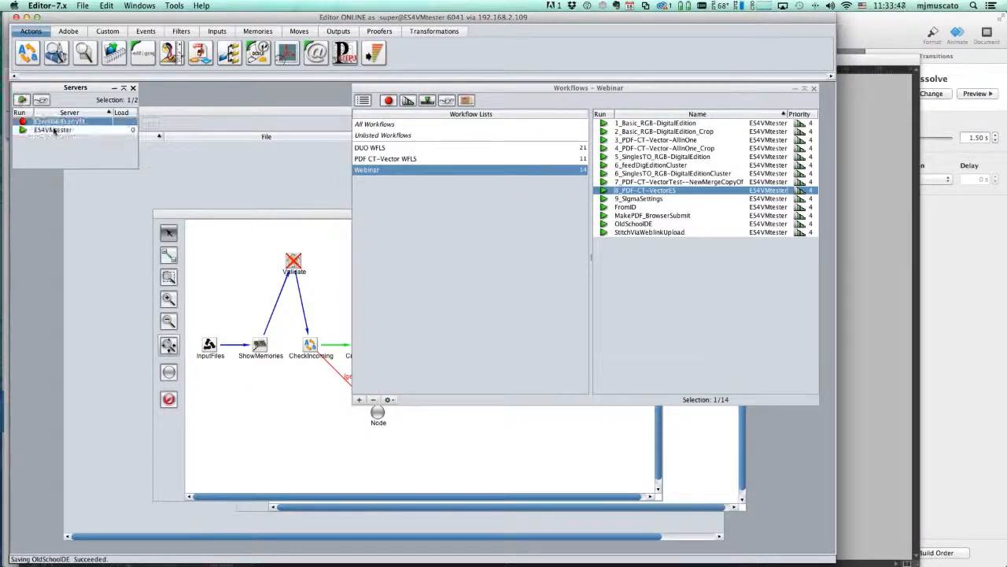
left_click(54, 131)
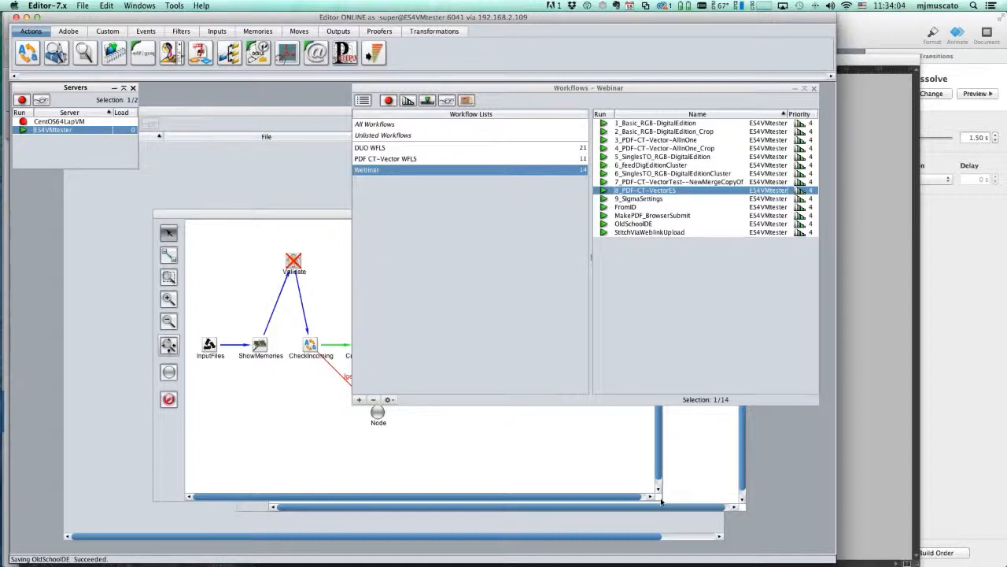
left_click(684, 478)
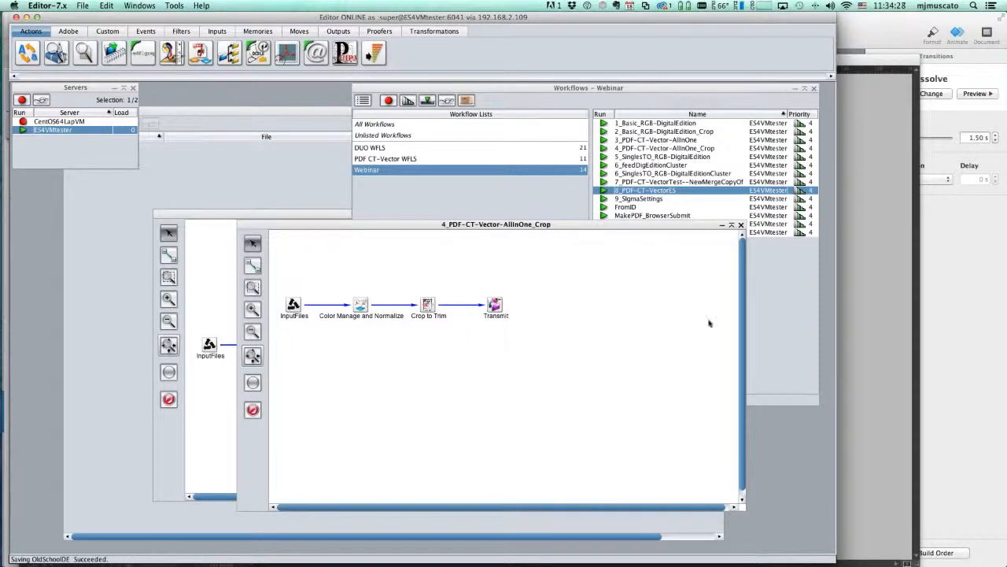
Open 8_PDF-CT-VectorES, reposition its window, scroll through the diagram, and close it
double_click(671, 194)
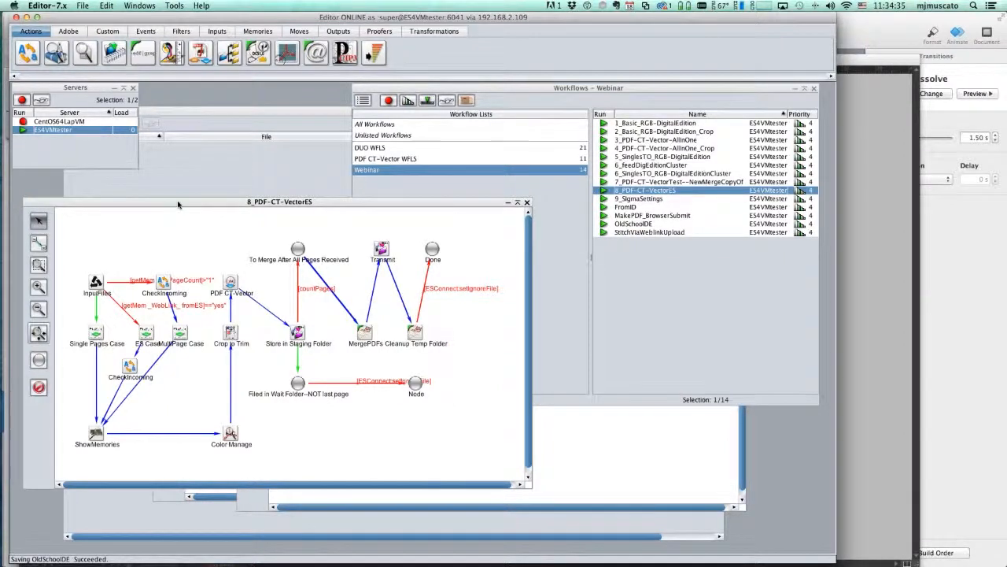
left_click_drag(172, 204, 394, 269)
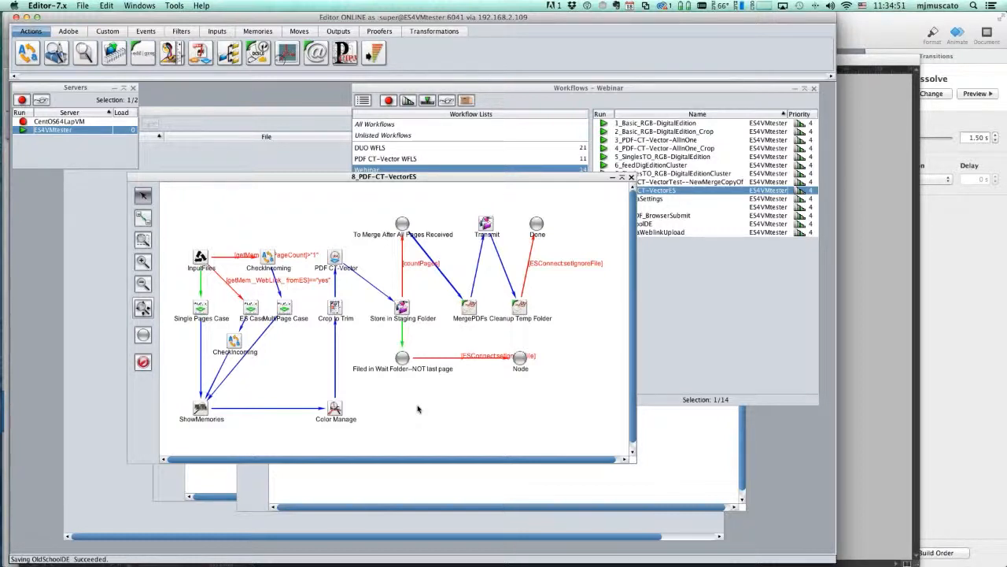
scroll(417, 409, "down", 1)
scroll(418, 409, "down", 1)
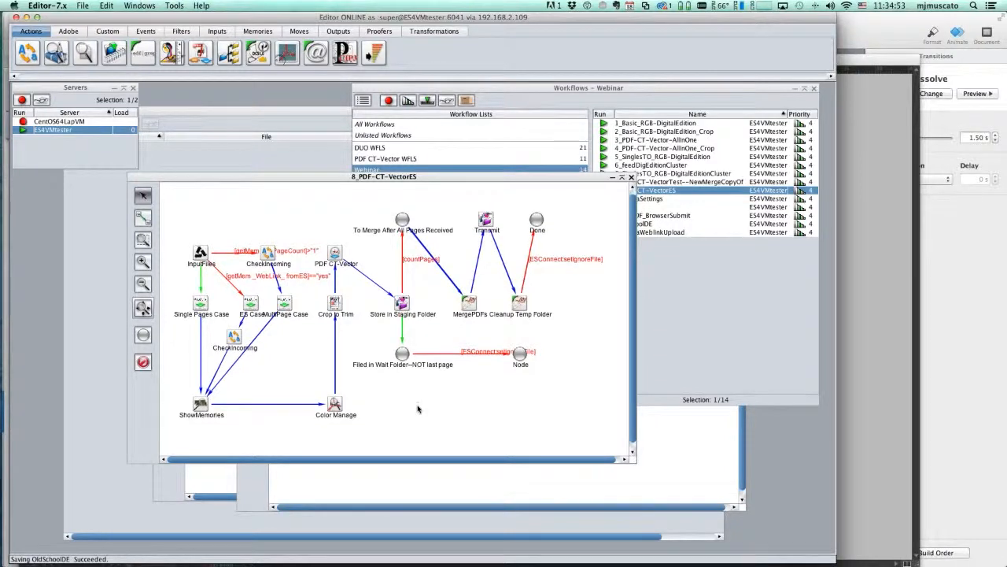
scroll(417, 408, "down", 1)
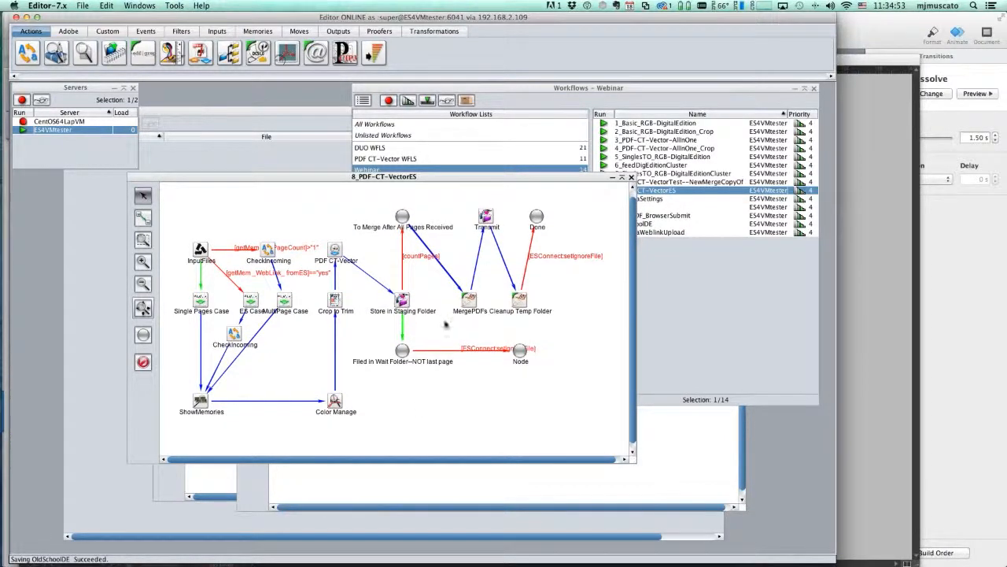
scroll(445, 324, "down", 1)
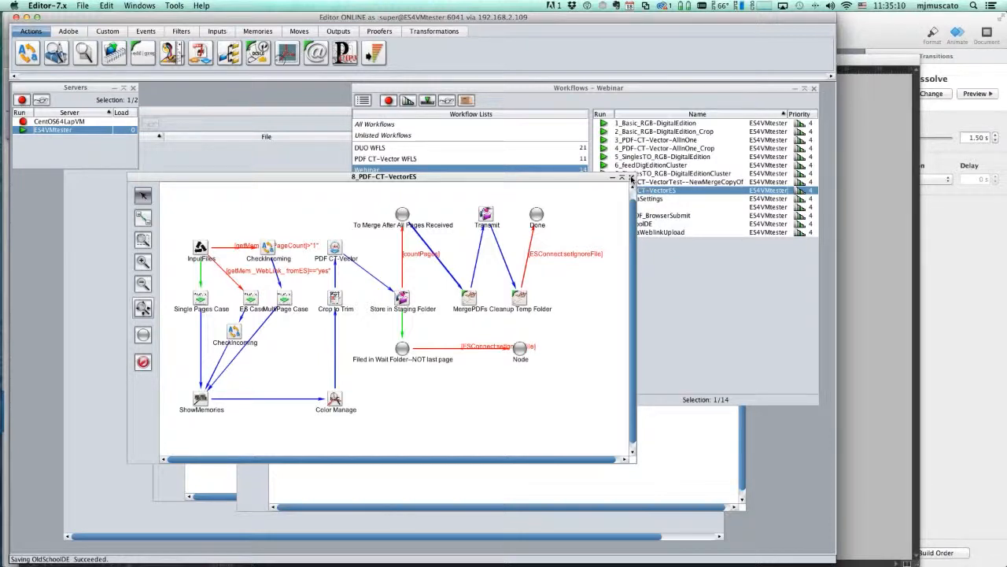
left_click(631, 178)
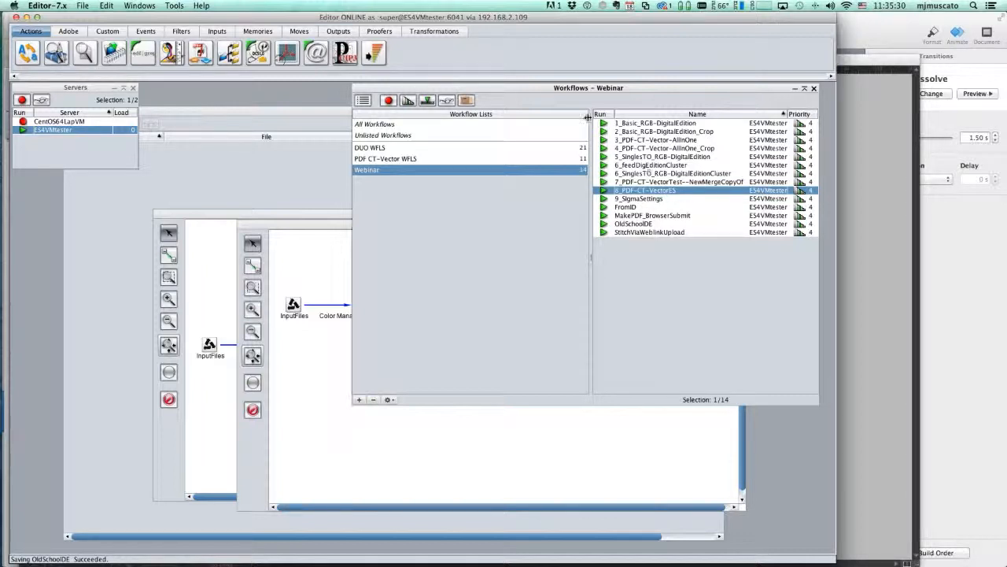
Add a PDF_Compare node from the Adobe set, placed beneath Color Manage and Normalize
left_click(68, 32)
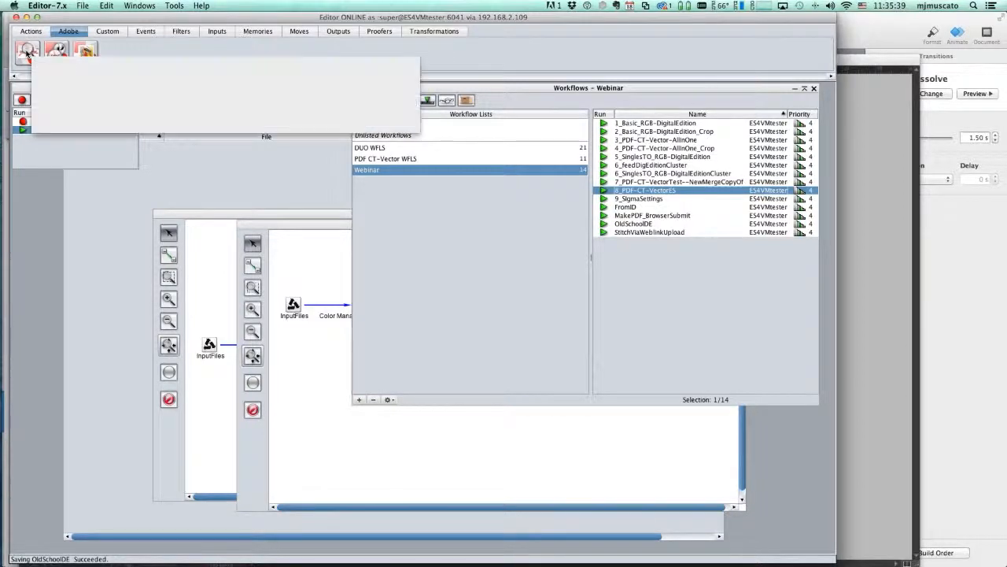
left_click_drag(28, 53, 484, 449)
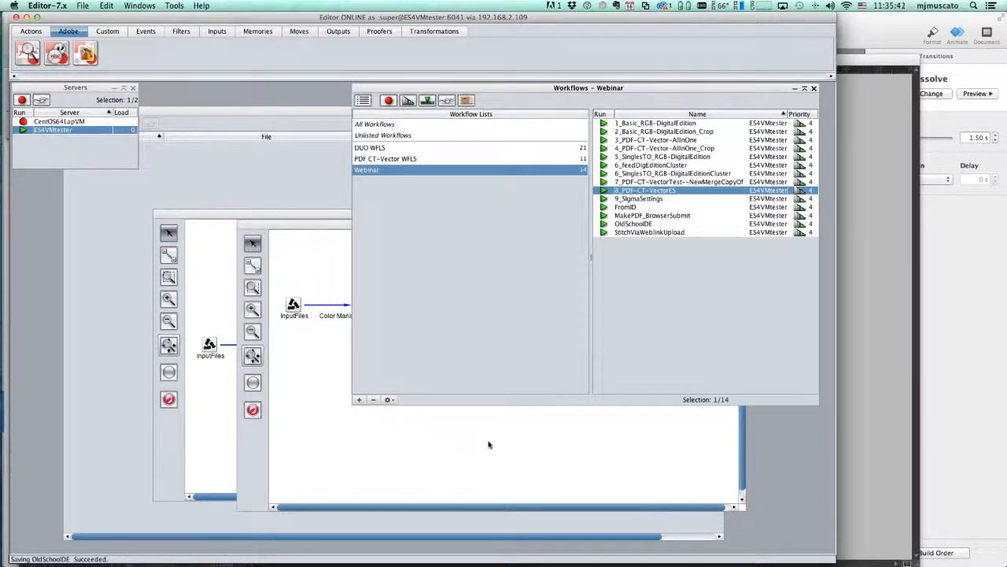
left_click(380, 448)
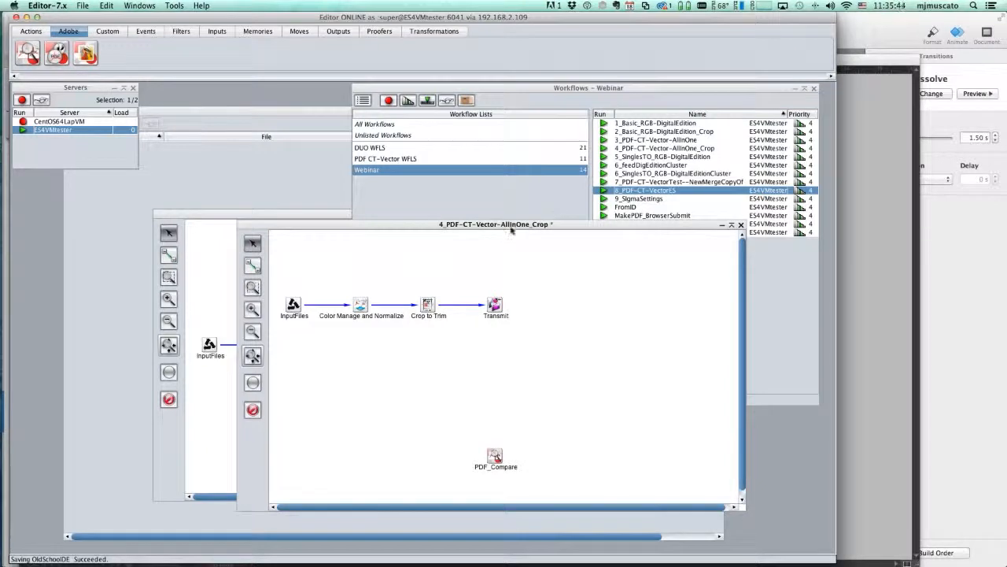
left_click_drag(503, 222, 469, 171)
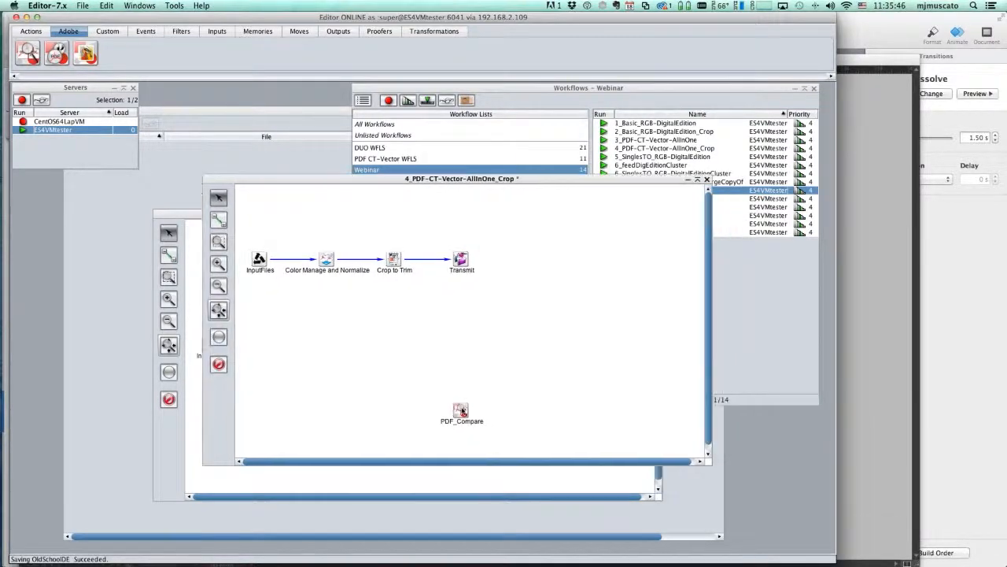
left_click_drag(461, 411, 360, 326)
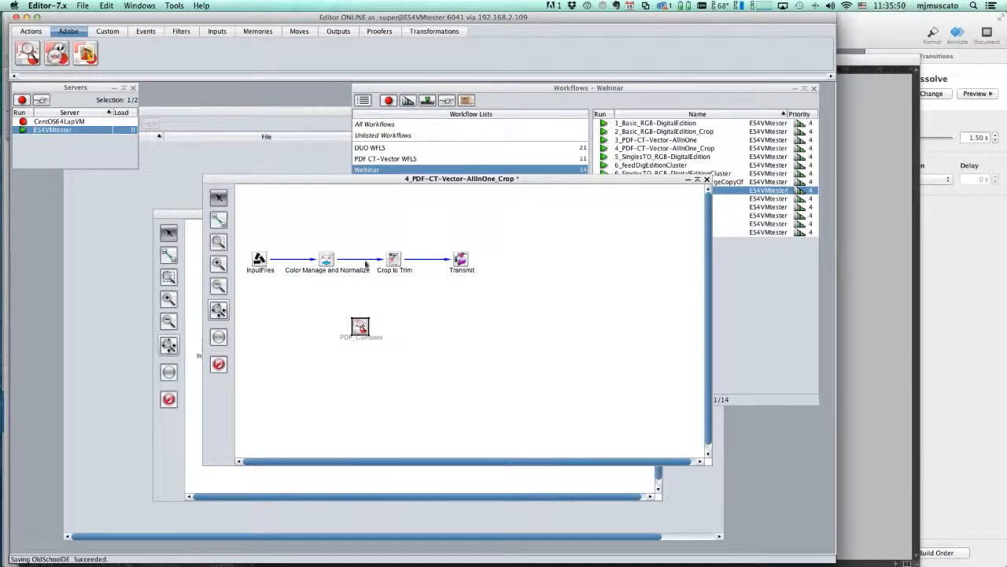
Delete the Color Manage–Crop to Trim link and connect Color Manage and Normalize to PDF_Compare
right_click(366, 260)
left_click(386, 278)
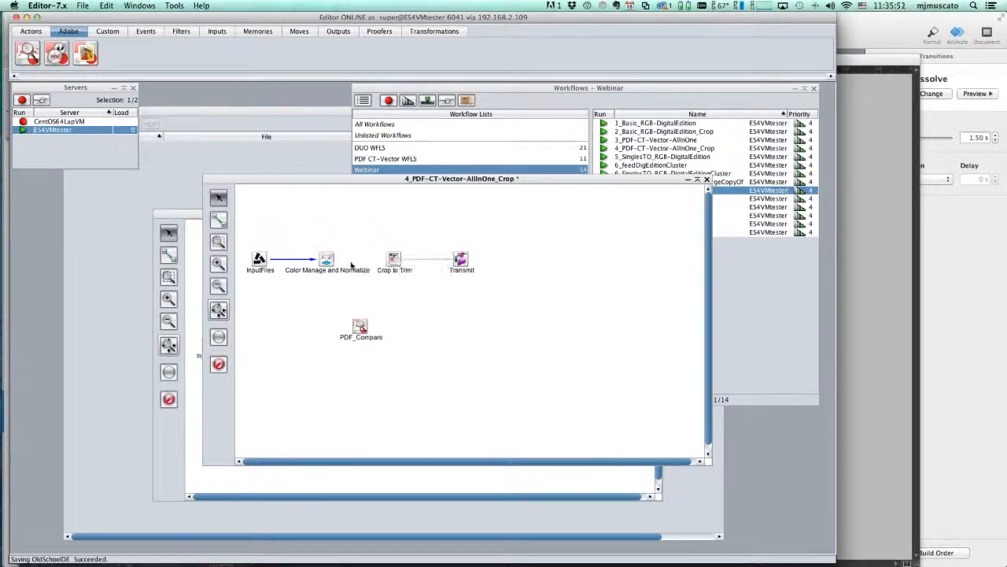
left_click(219, 219)
mouse_move(327, 260)
left_mouse_down()
mouse_move(370, 336)
mouse_move(387, 270)
left_mouse_up()
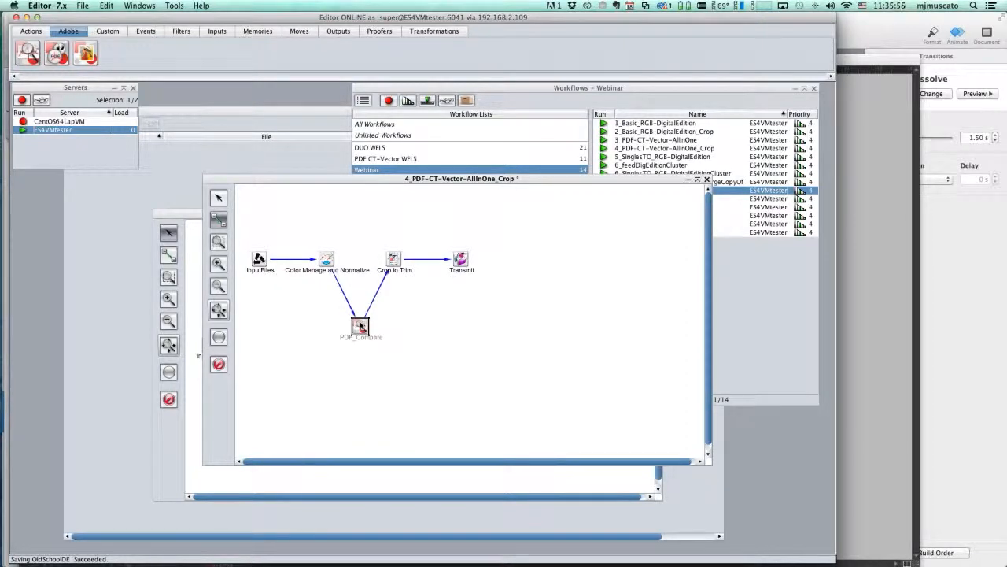
In PDF_Compare settings, set resolution units to dpi and JDF report generation to On Errors
double_click(360, 325)
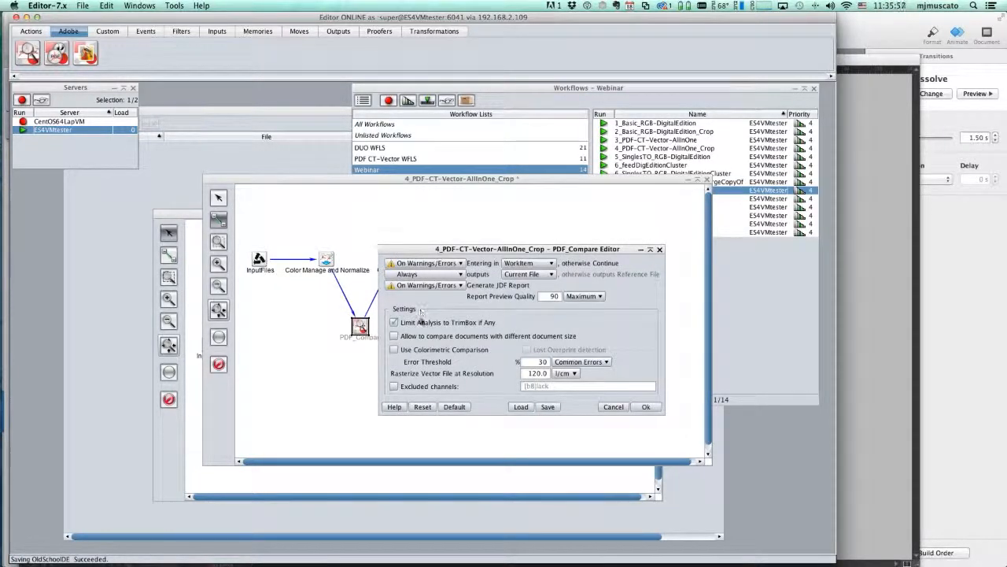
left_click(606, 362)
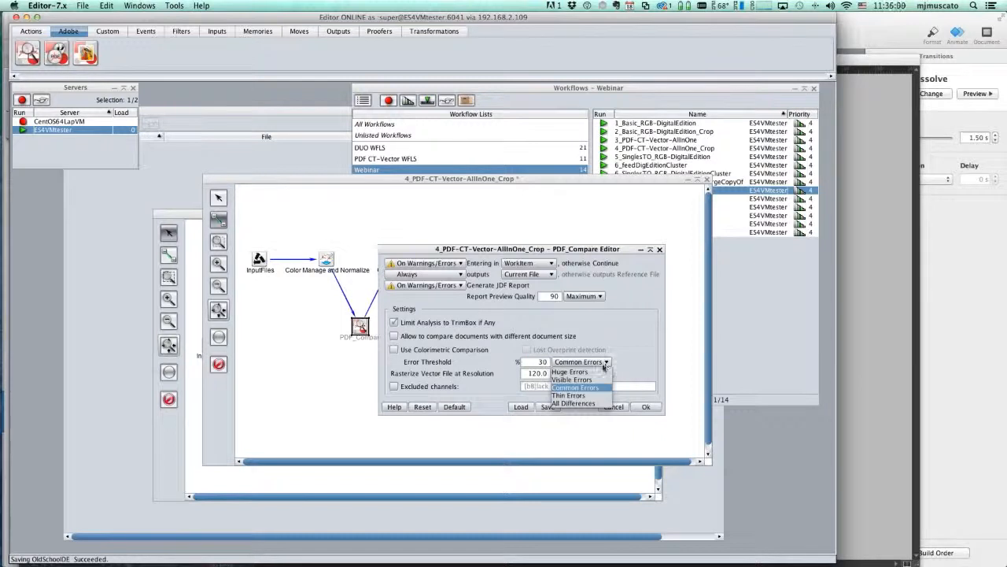
left_click(595, 381)
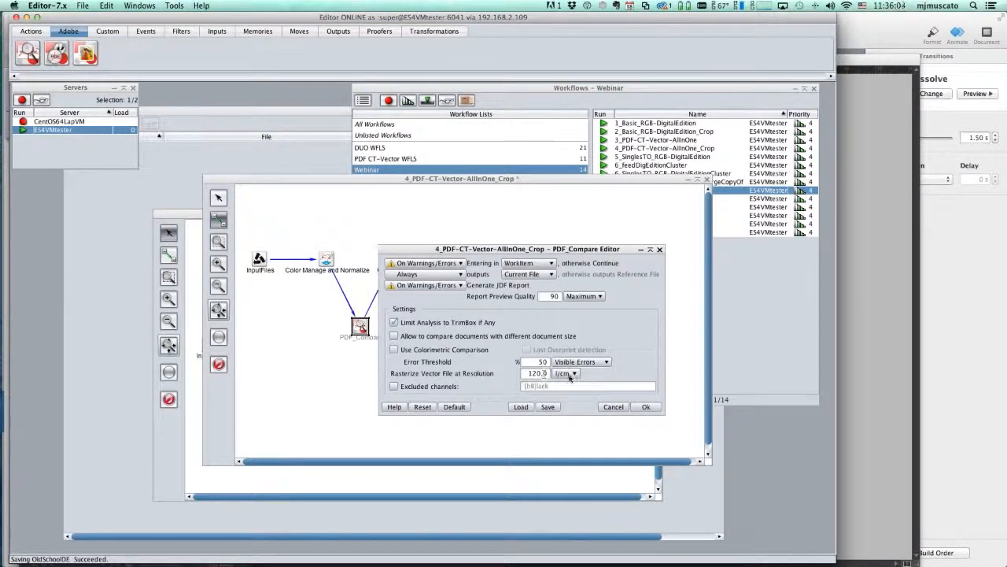
left_click(571, 374)
left_click(570, 393)
left_click(461, 285)
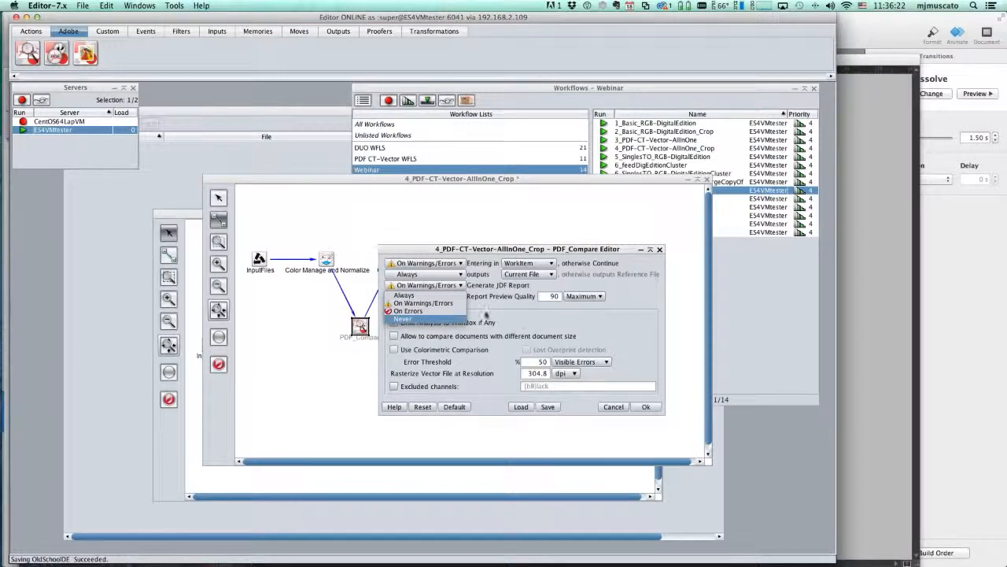
left_click(445, 312)
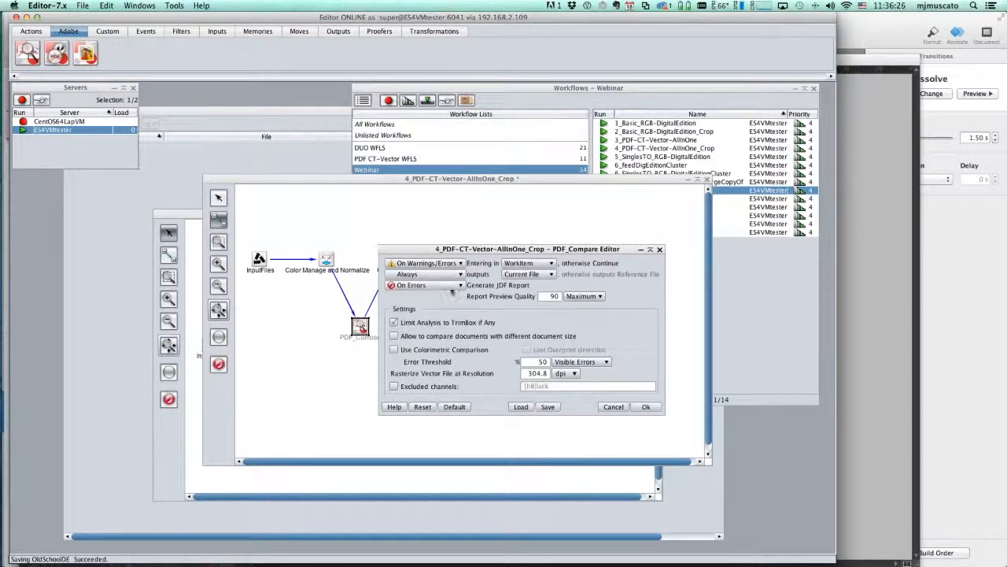
left_click(448, 286)
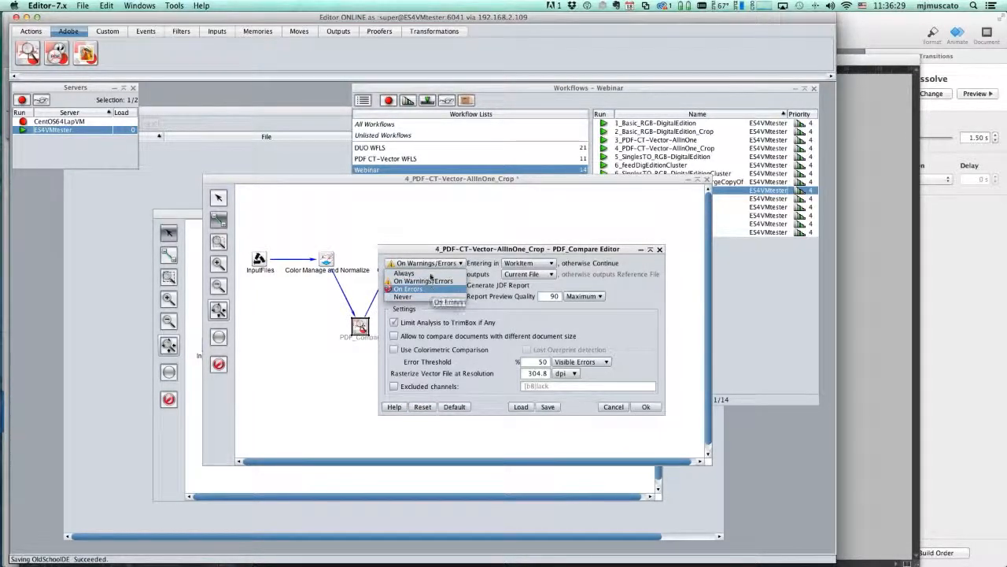
left_click(432, 289)
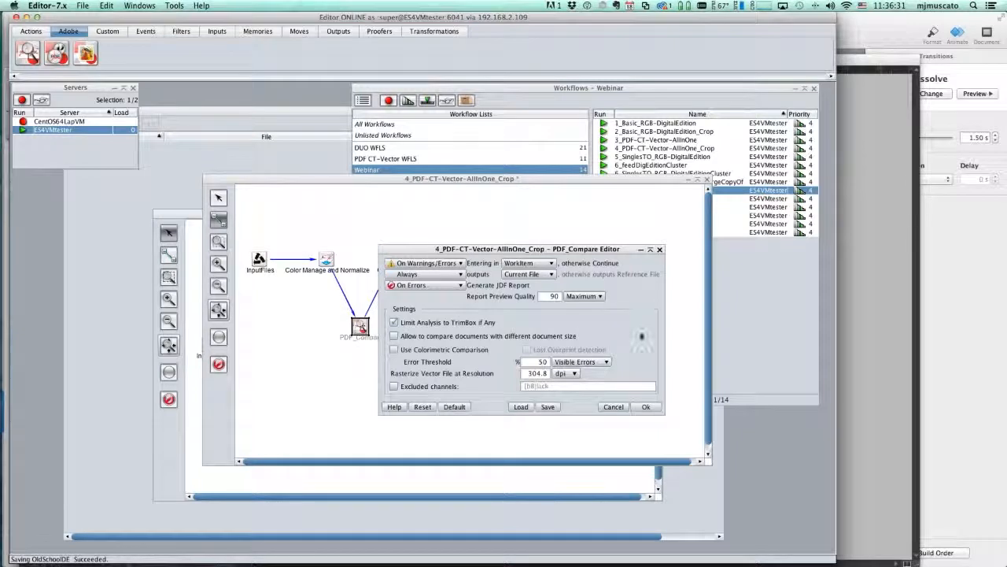
Compare threshold levels and settle on a Huge Errors error threshold
left_click(606, 362)
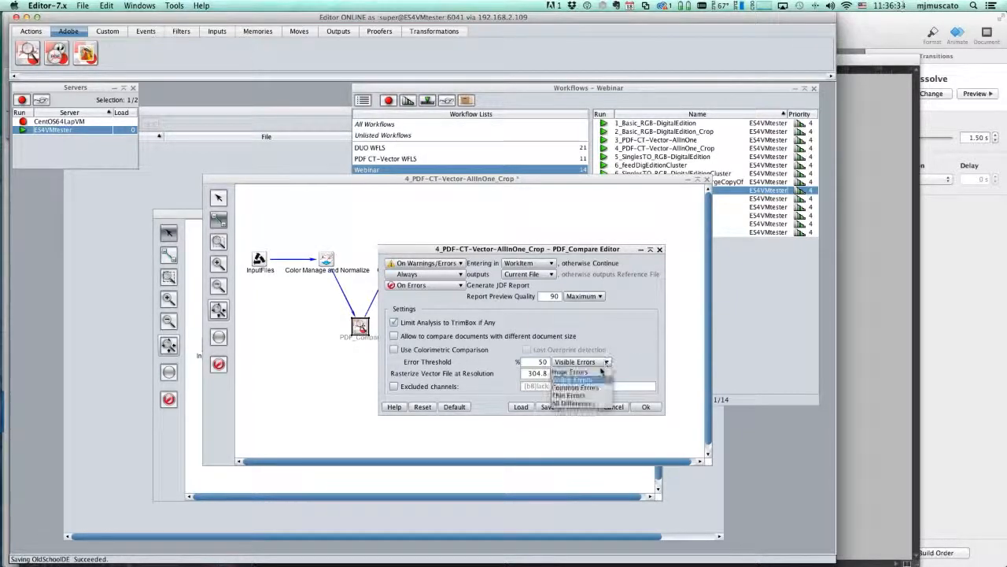
left_click(601, 371)
left_click(606, 362)
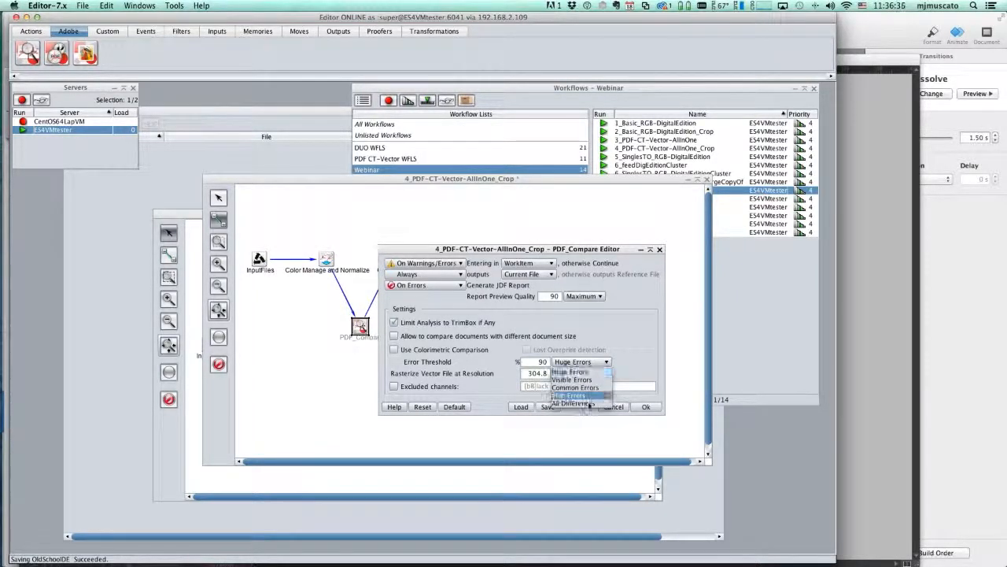
left_click(589, 396)
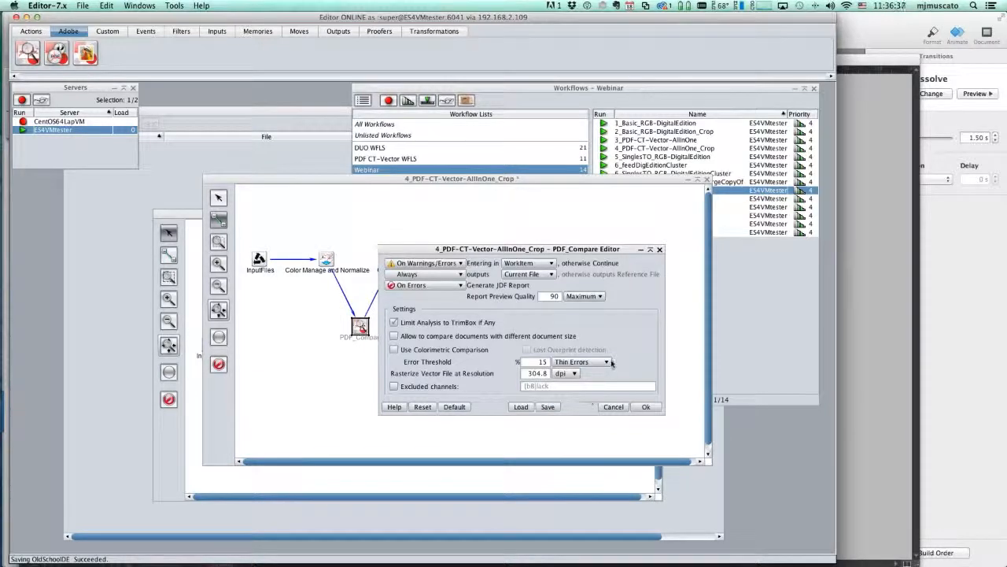
left_click(607, 362)
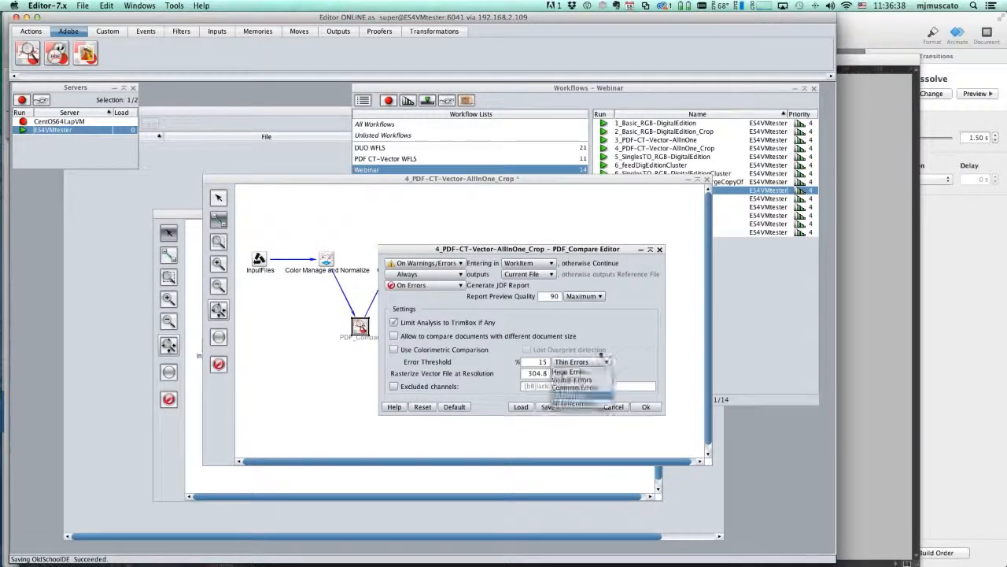
left_click(587, 379)
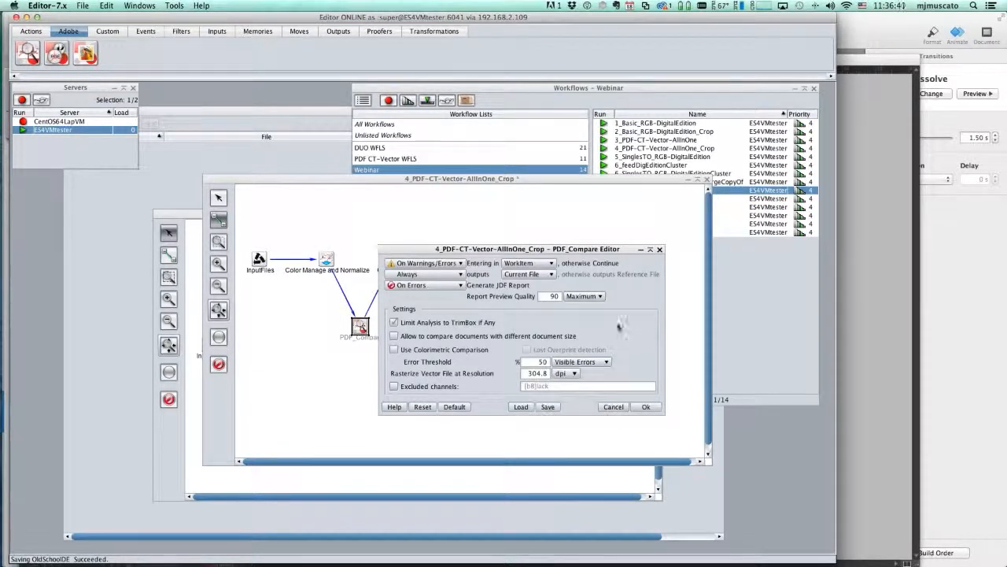
left_click(605, 361)
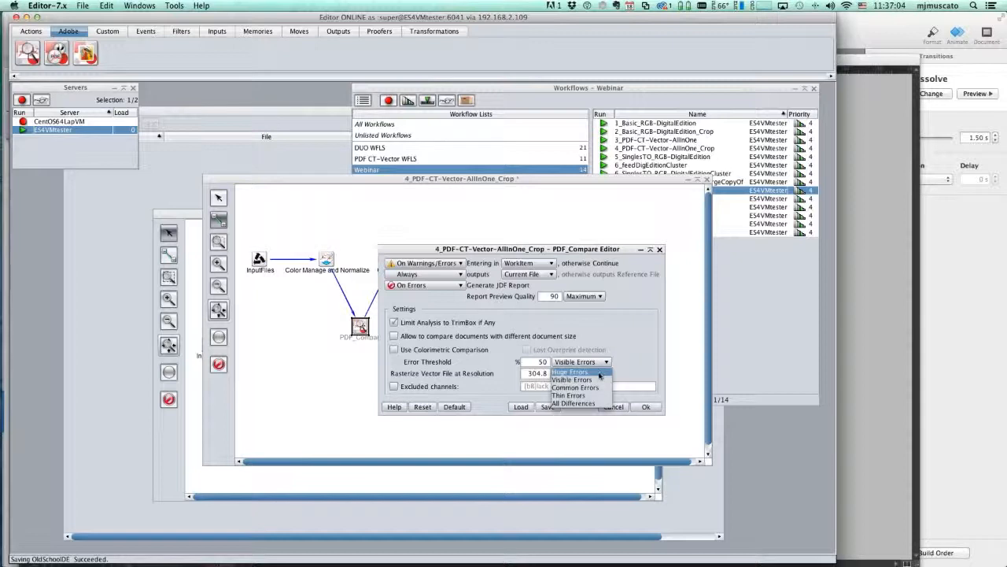
left_click(600, 371)
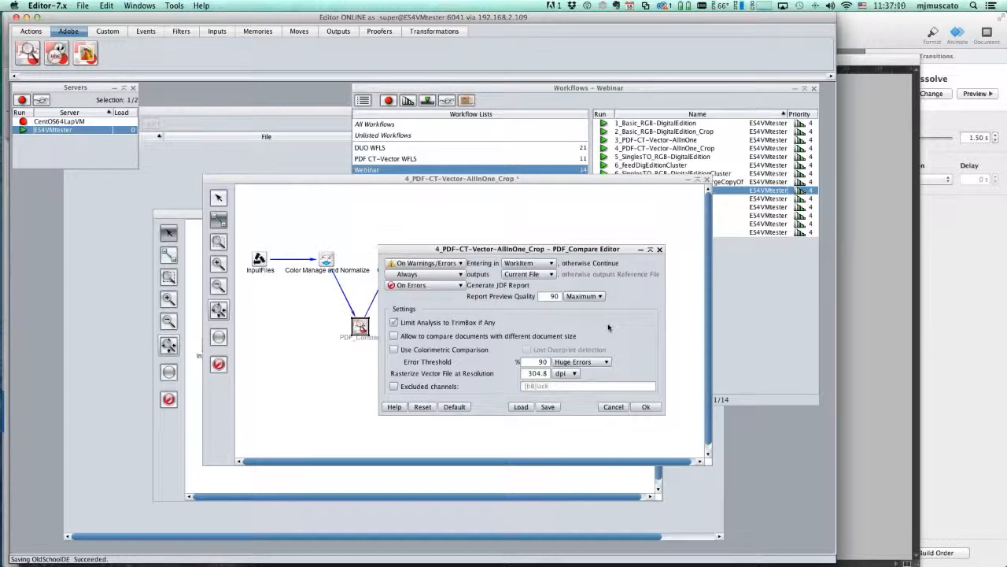
Cancel the PDF_Compare editor, close the workflow, and play Keynote from Product Demo to Thank You!
left_click(615, 406)
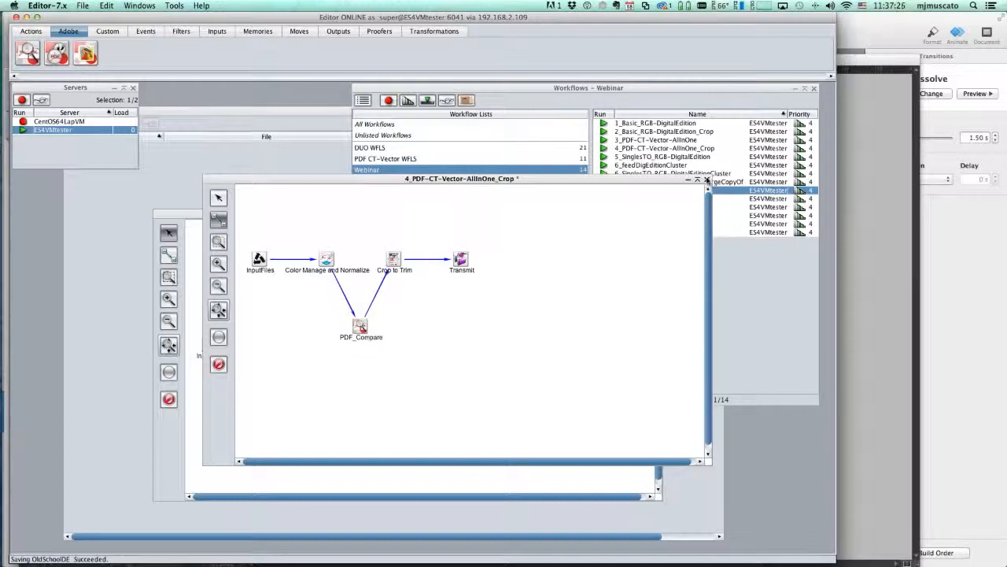
left_click(707, 180)
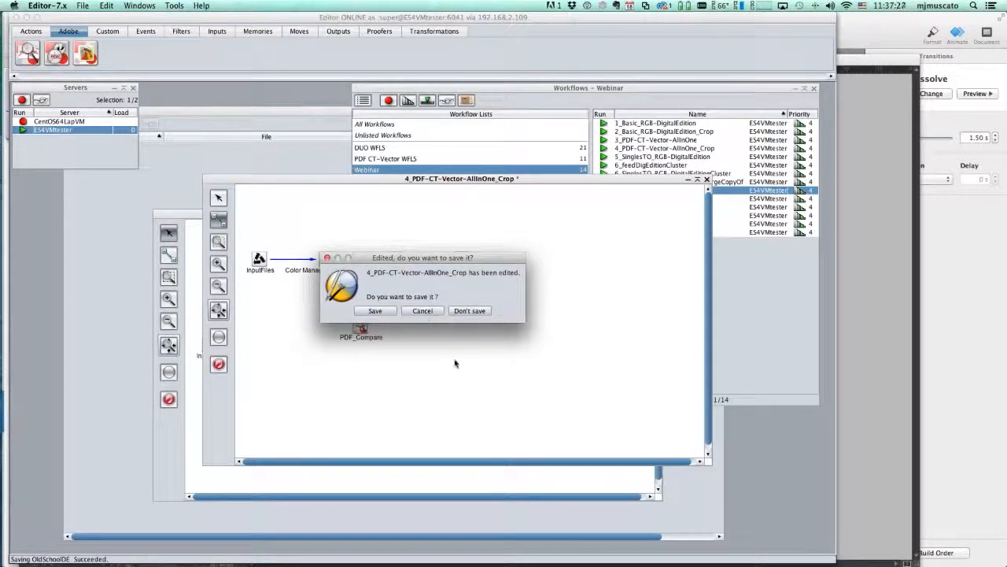
key("super+Tab")
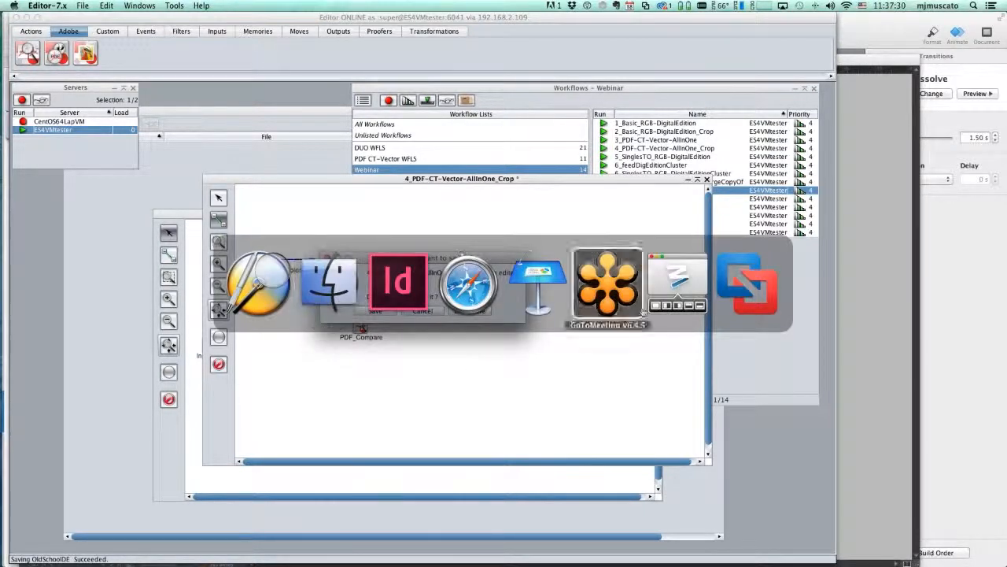
left_click(538, 305)
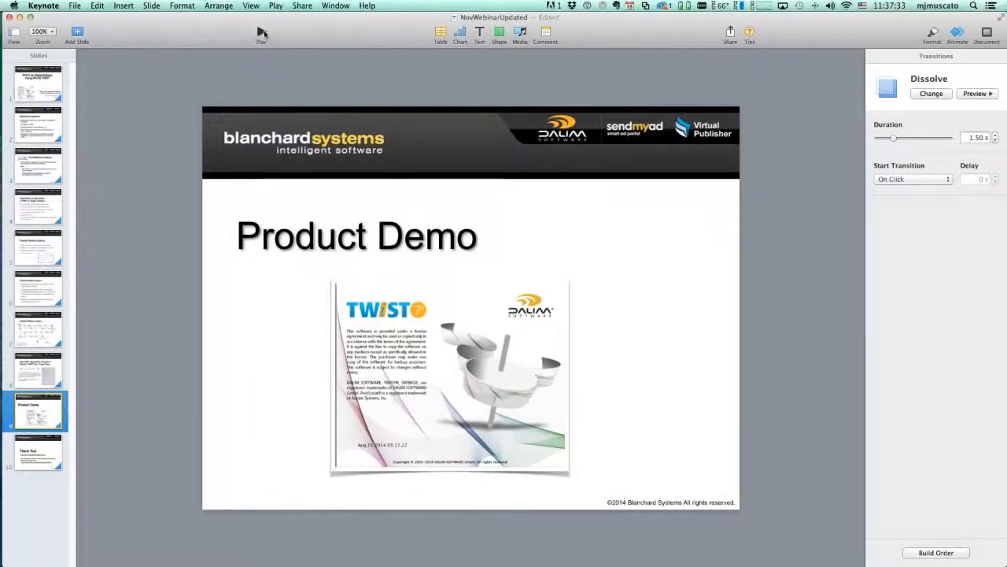
left_click(262, 32)
key("Right")
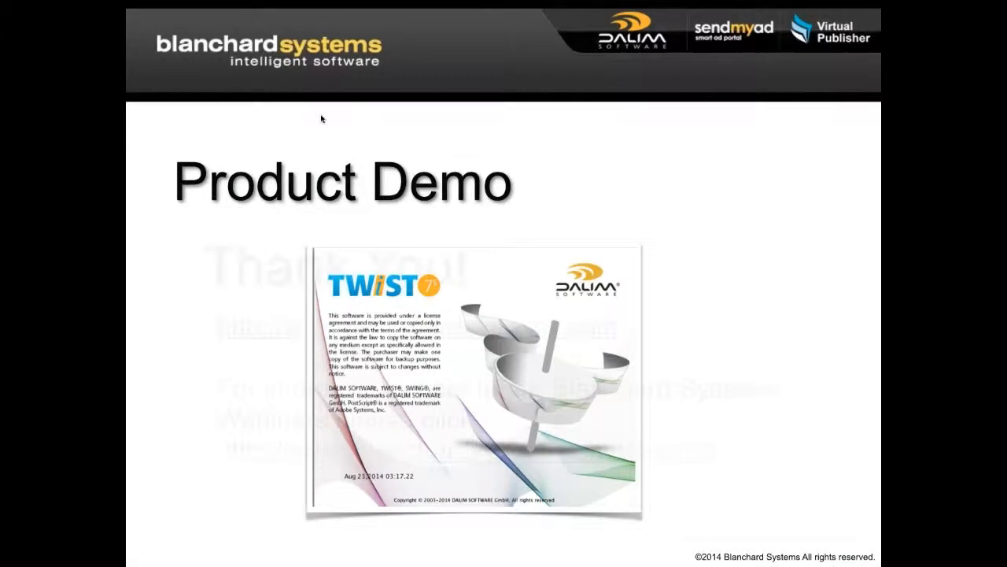